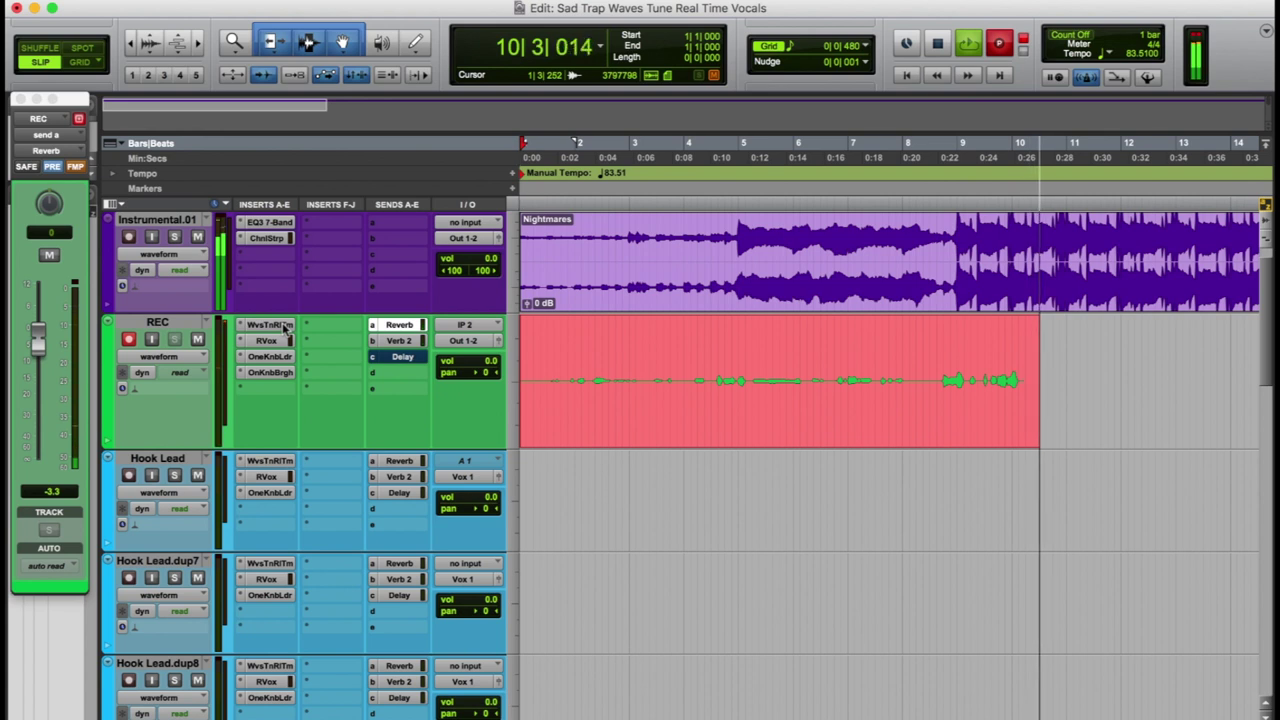
Stop recording on the REC track and move the recorded take down to the Hook Lead track at the same time position.
key(super+period)
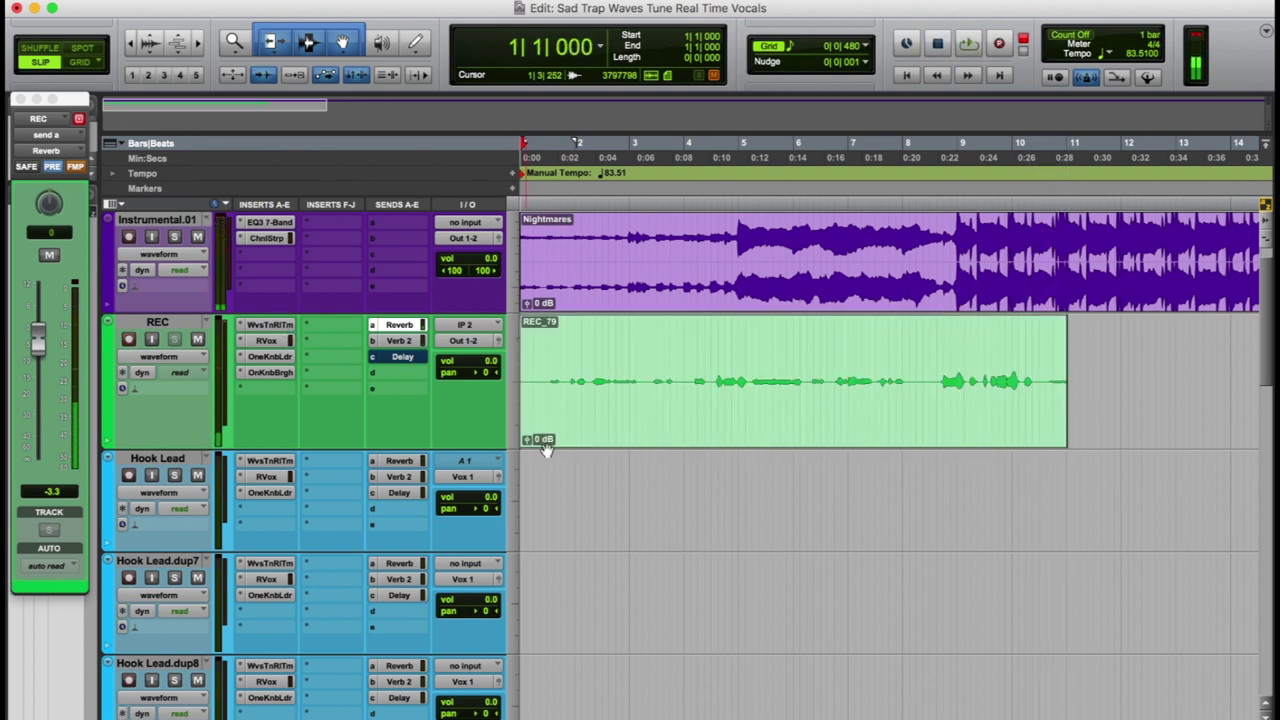
drag(703, 447, 696, 500)
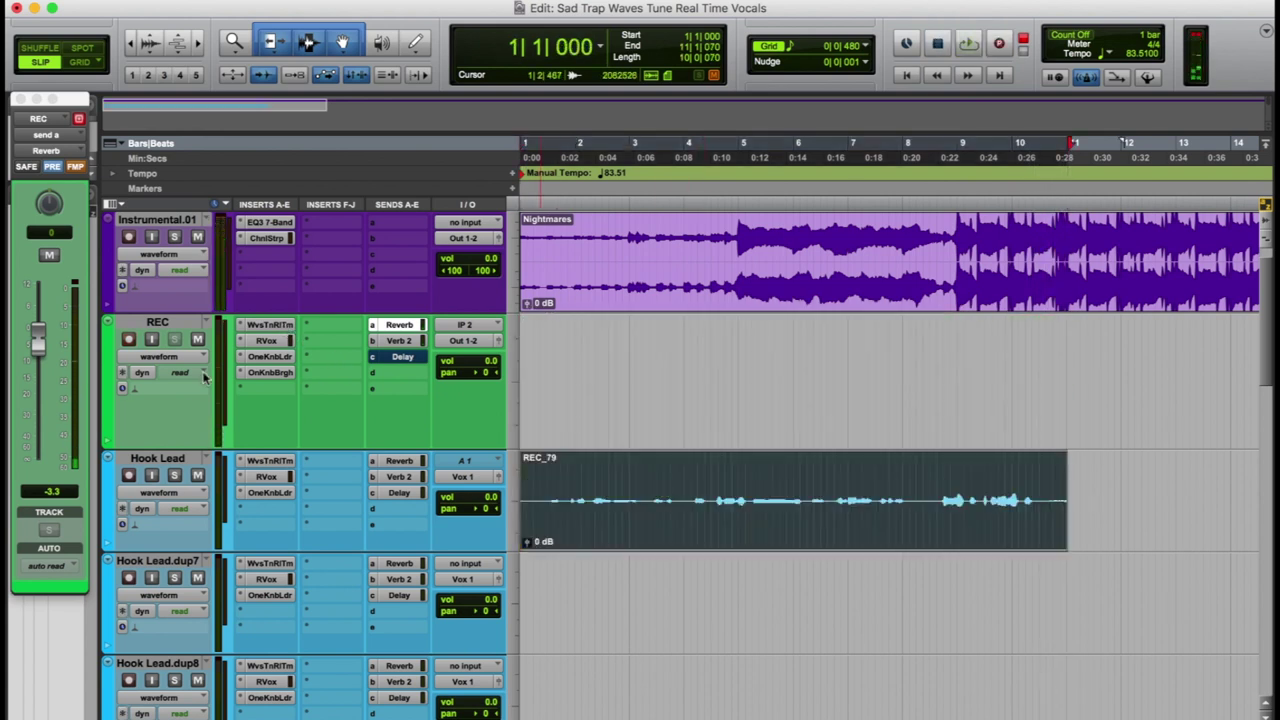
Record the next vocal take on the REC track, restarting from 7|3|791 after stopping the earlier attempt.
click(731, 204)
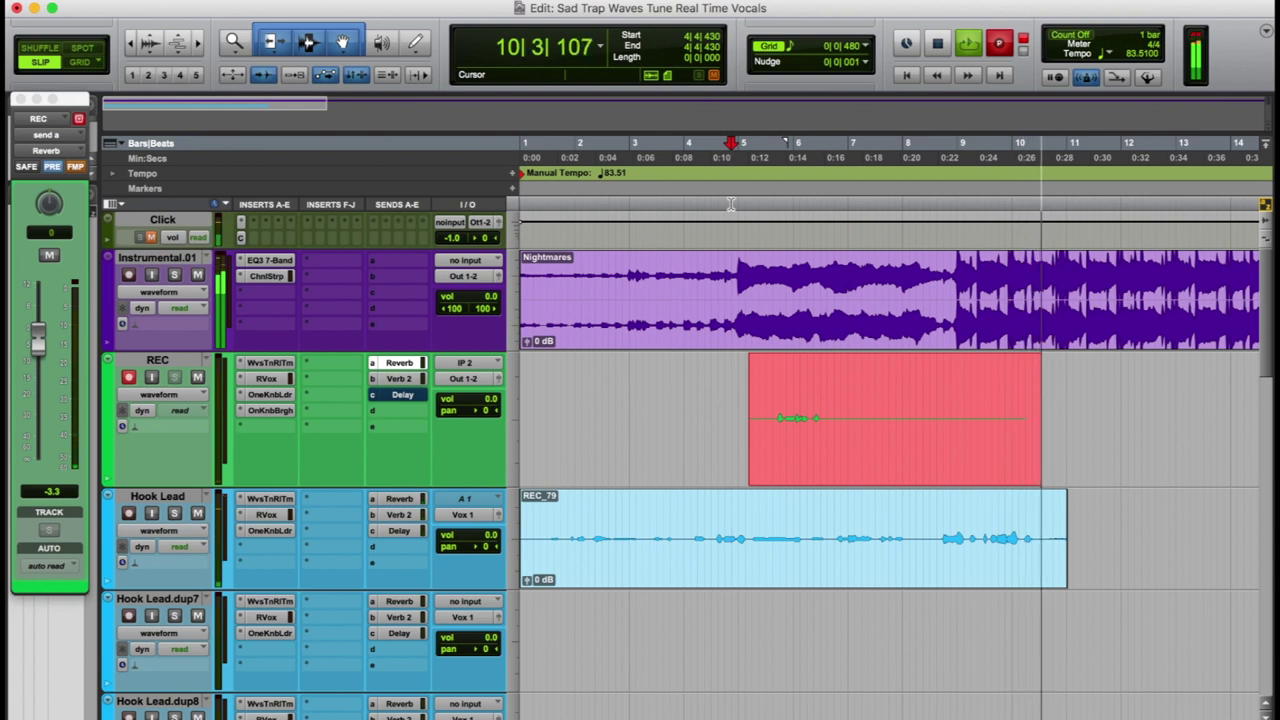
key(space)
key(super+space)
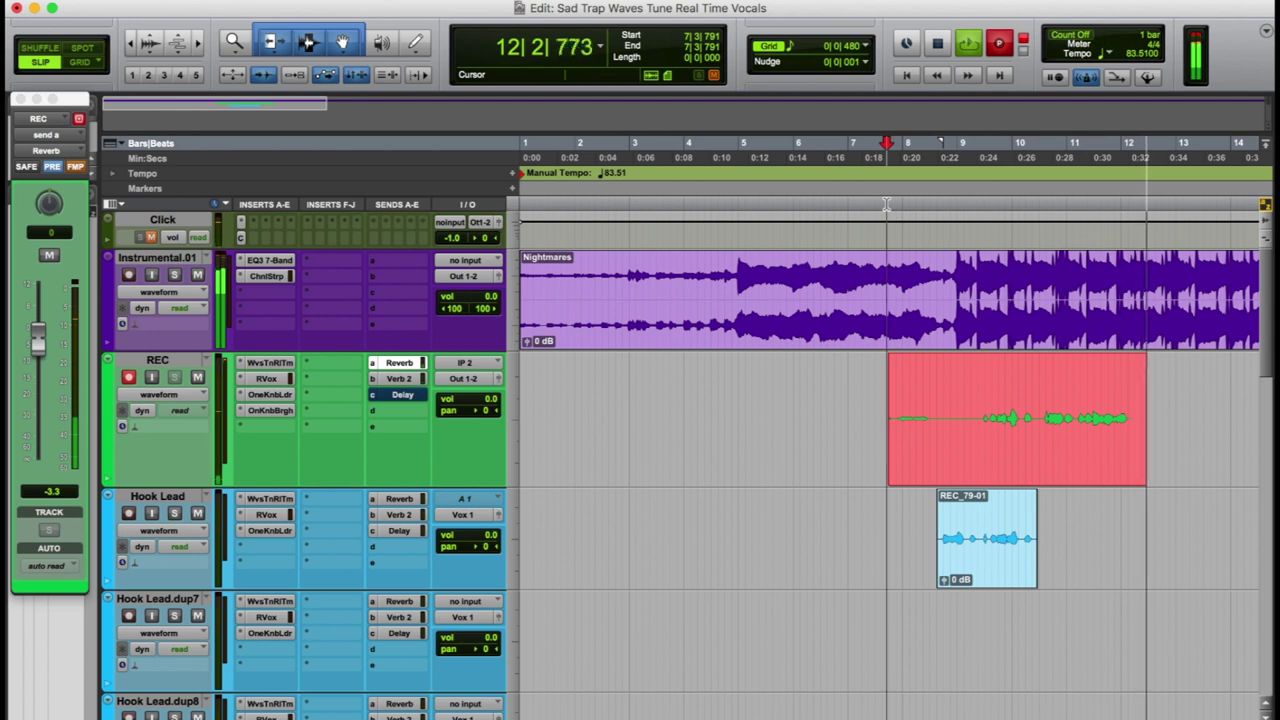
key(space)
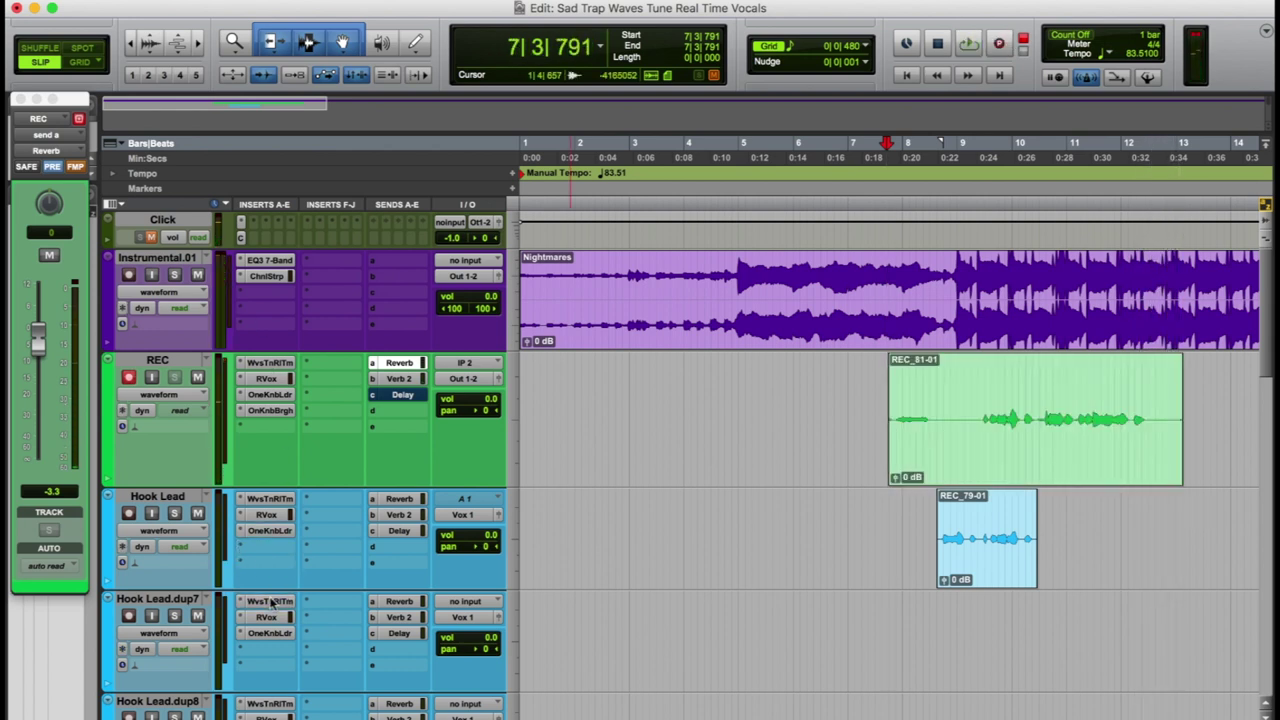
Move the new REC take to Hook Lead.dup7 and trim it to run from about bar 10 to 12|2|856.
click(1044, 473)
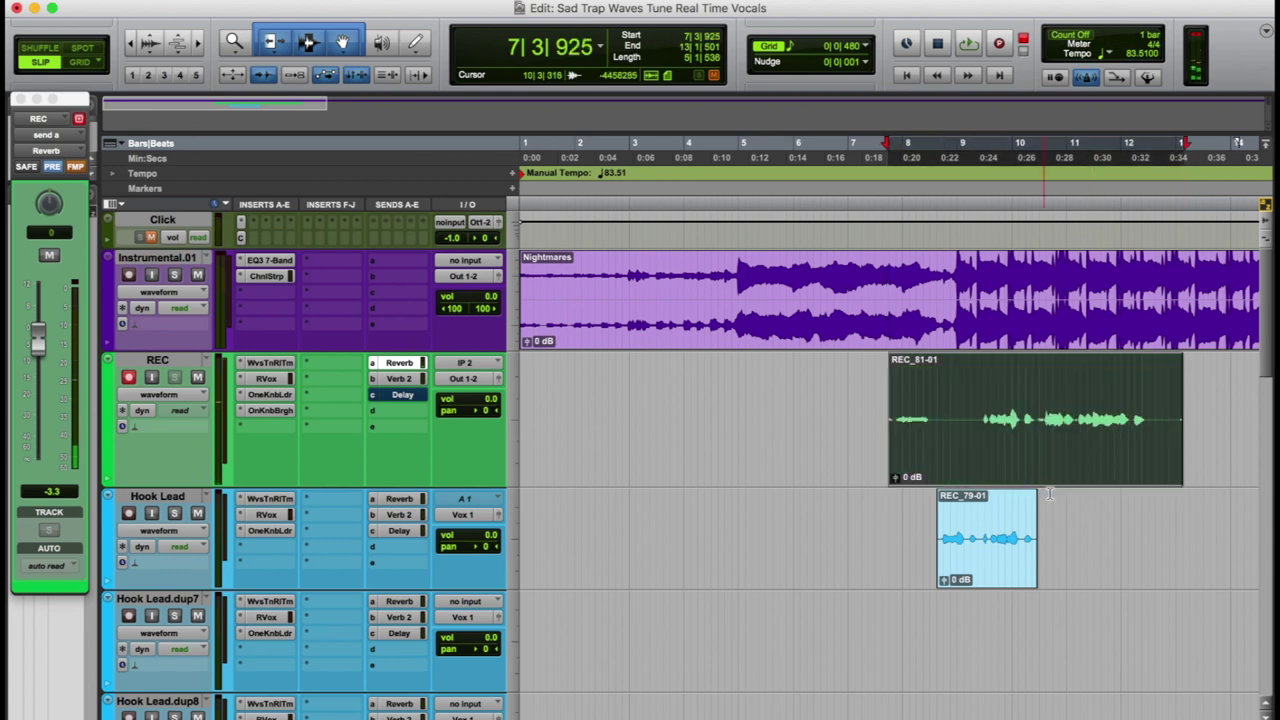
drag(1048, 482, 996, 594)
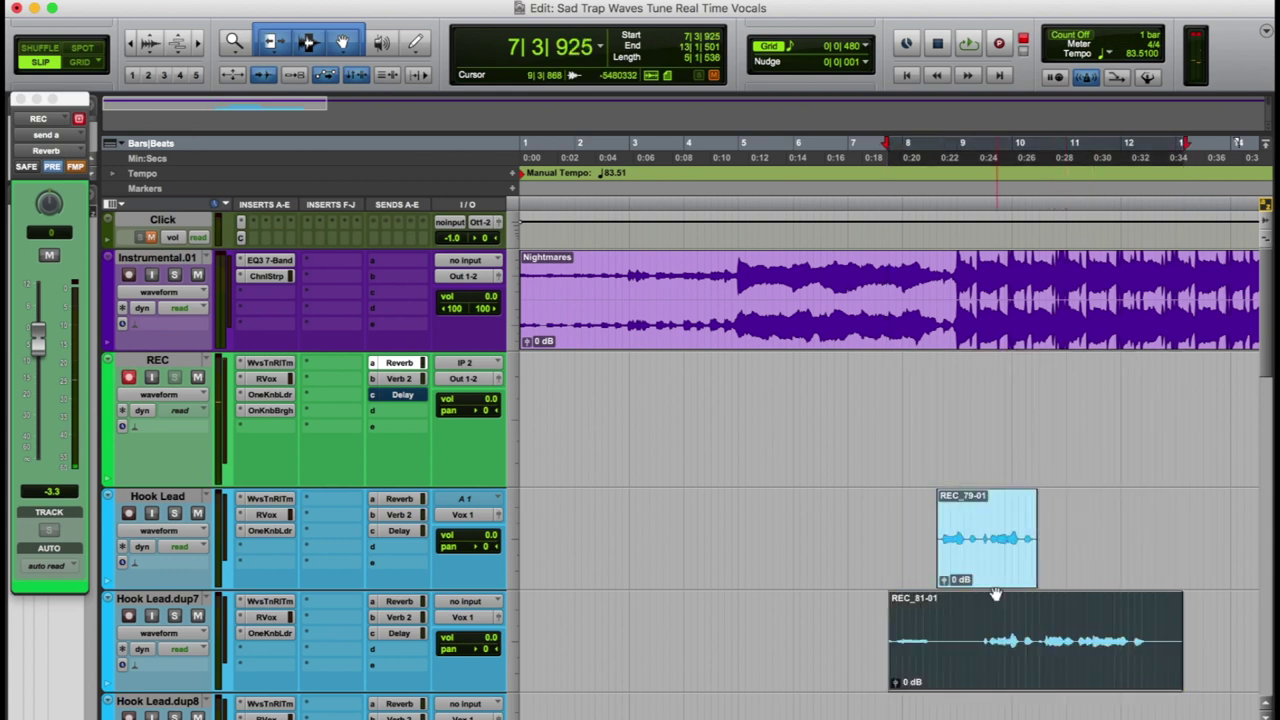
click(1020, 612)
key(a)
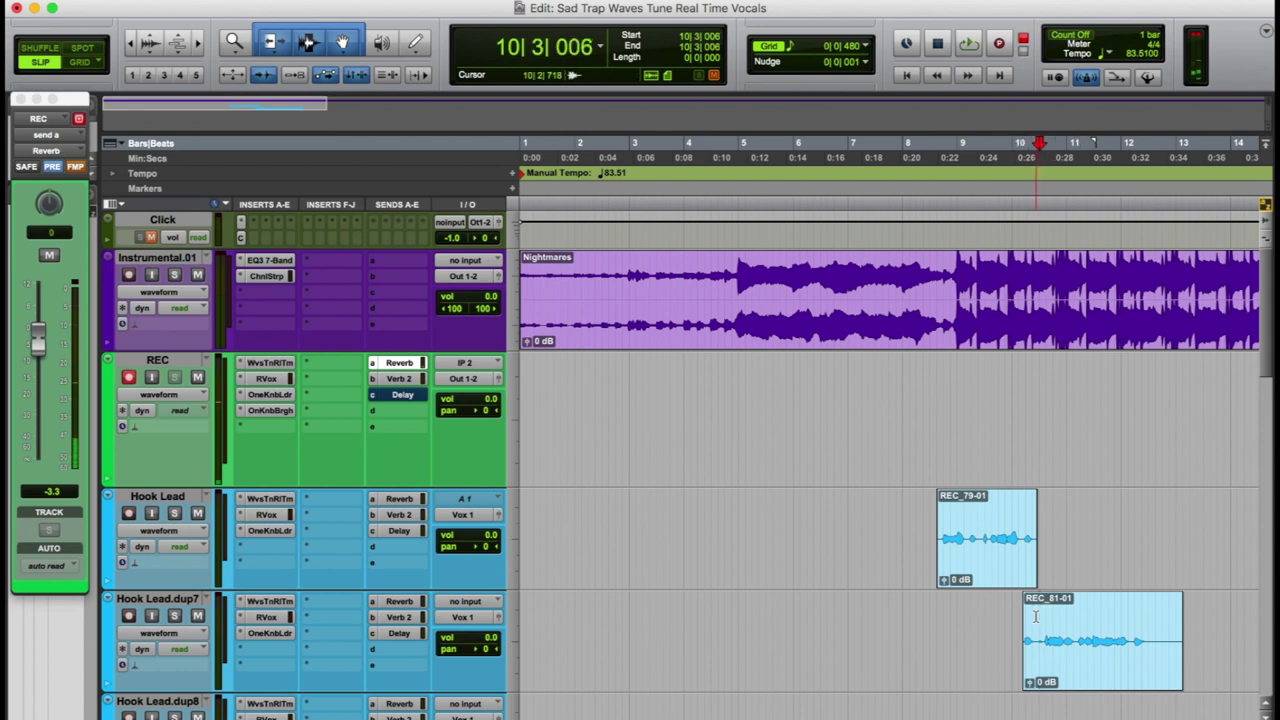
click(1148, 620)
key(s)
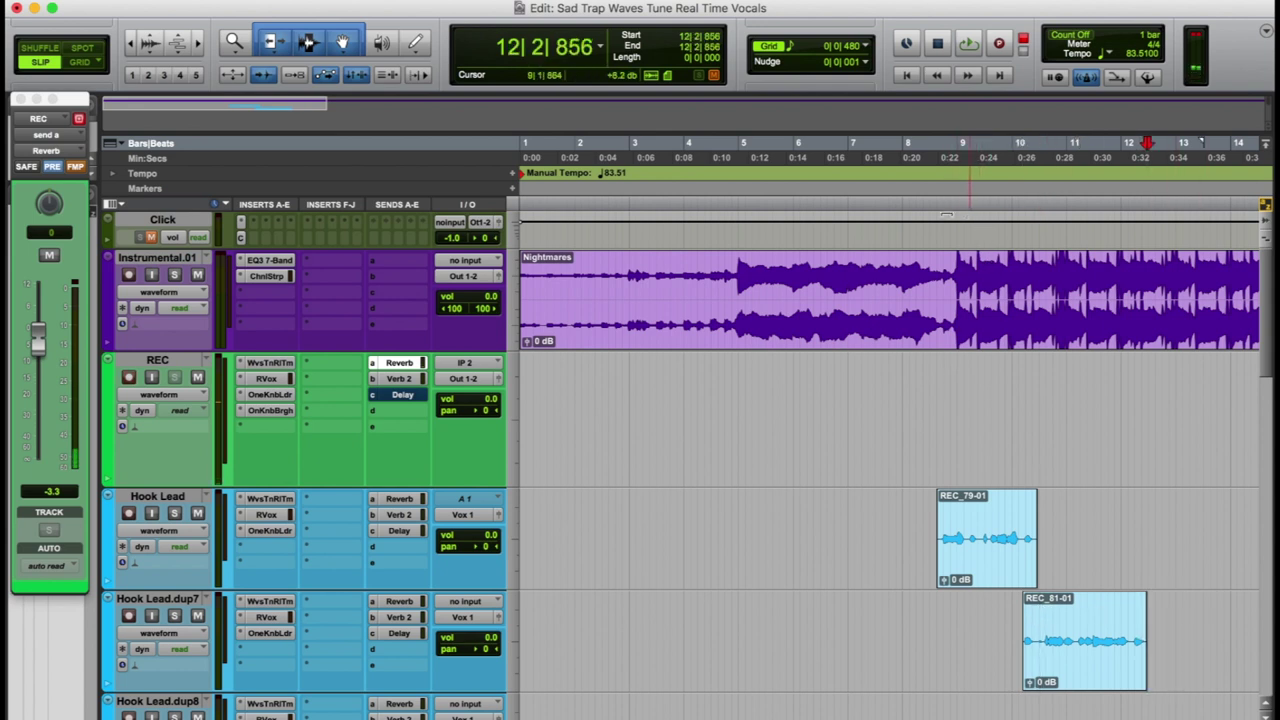
Record repeated takes of the next vocal line on the REC track, starting each one from 8|1|547.
click(910, 204)
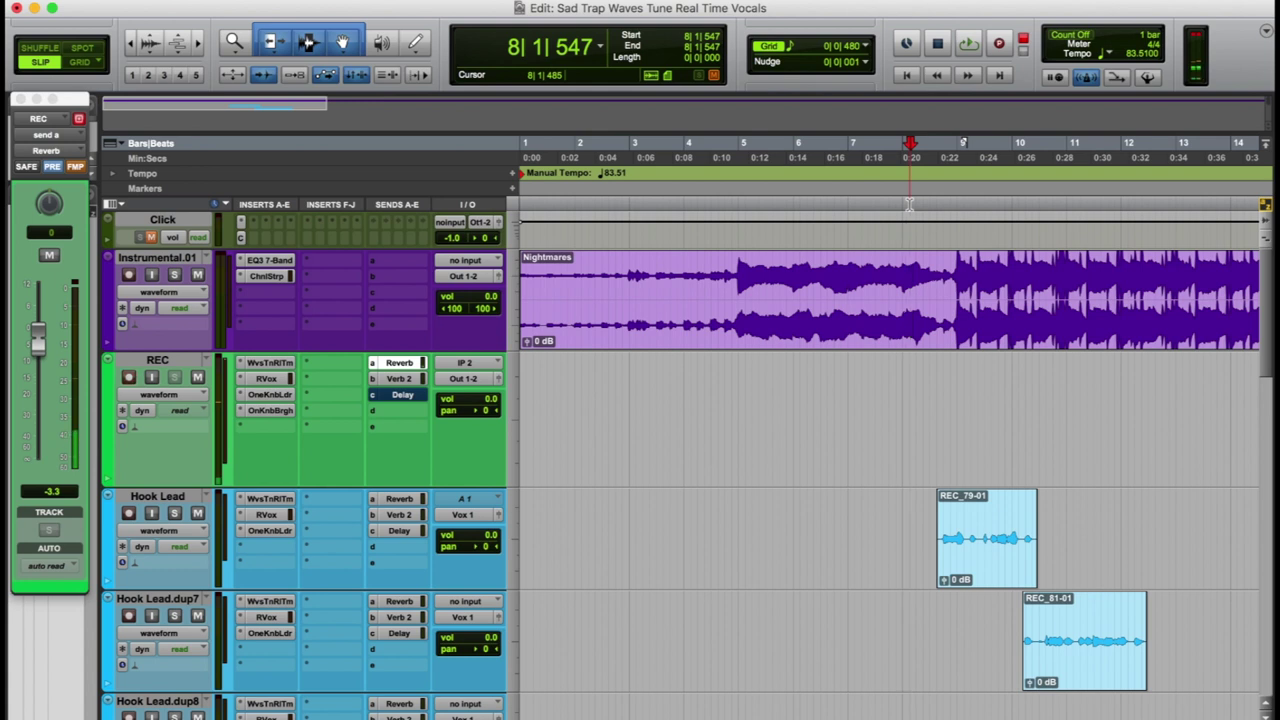
key(super+space)
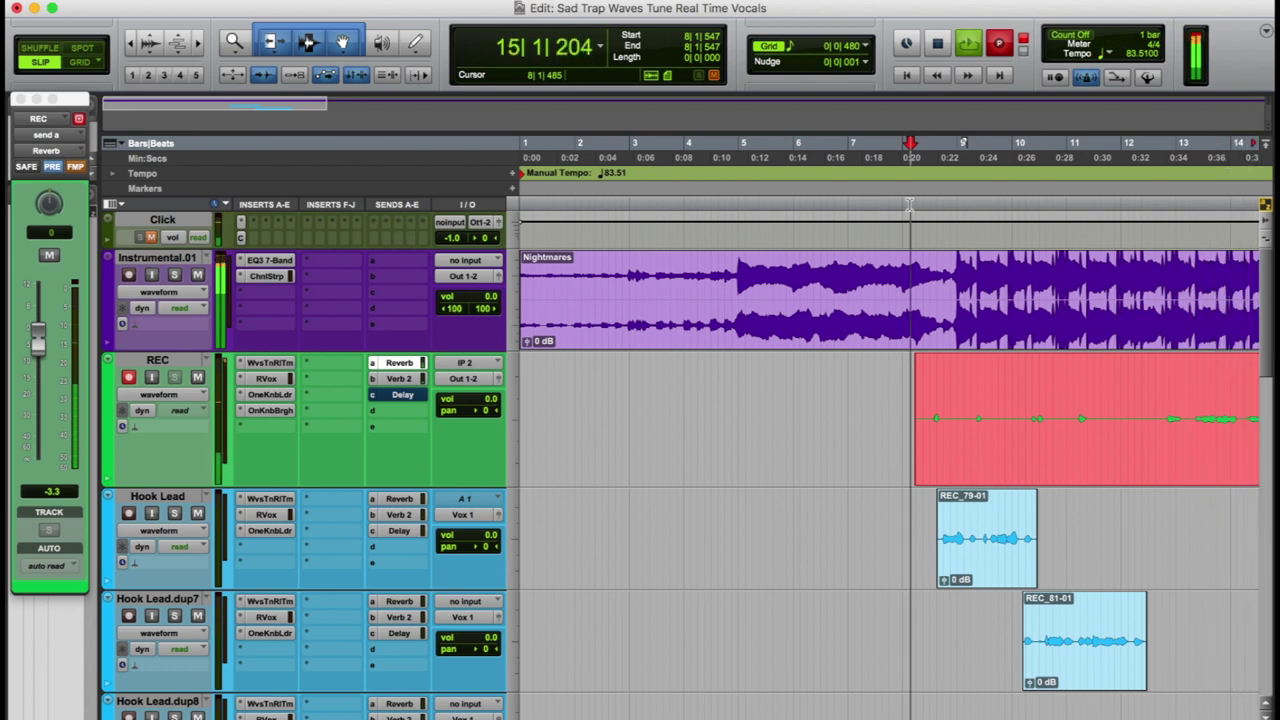
key(space)
key(super+space)
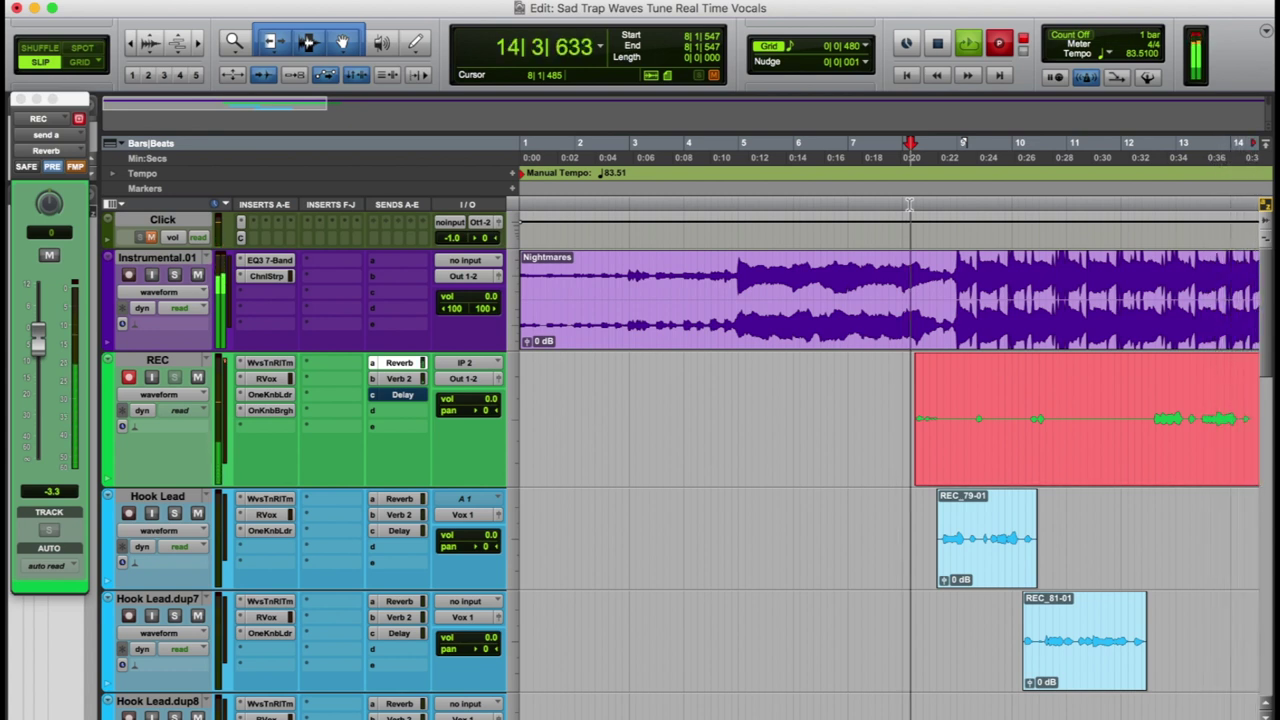
key(space)
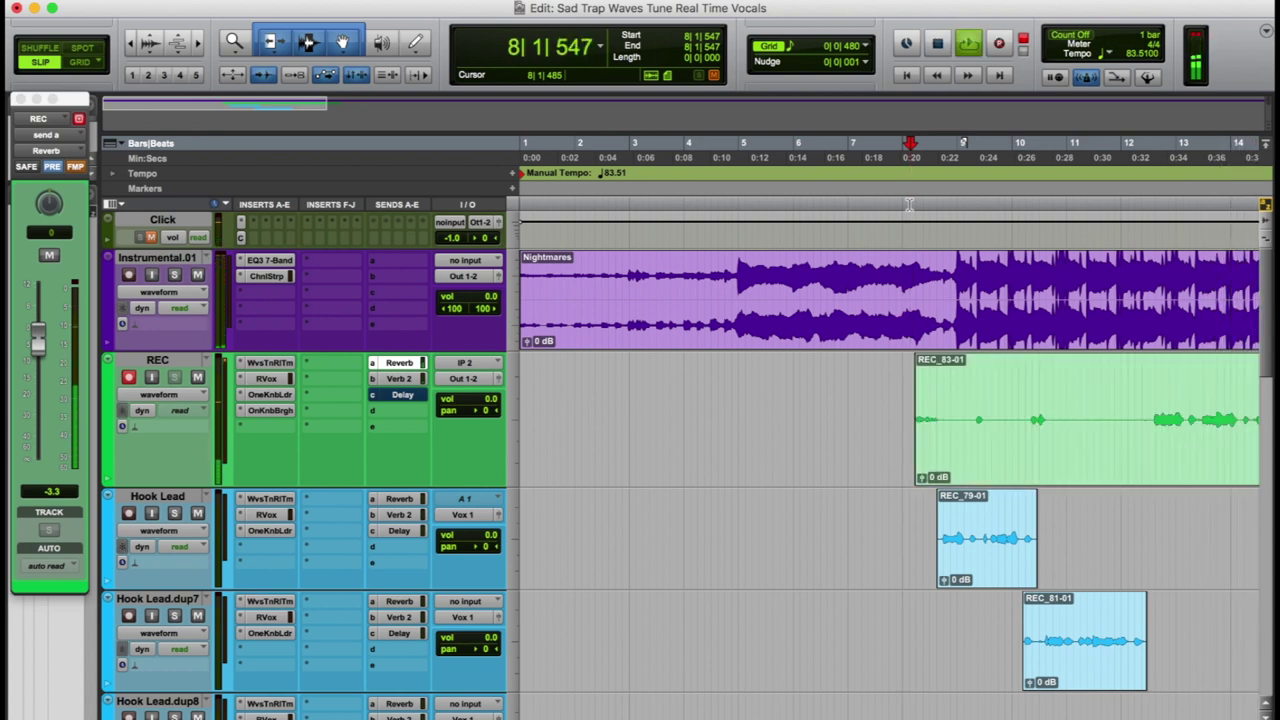
key(super+space)
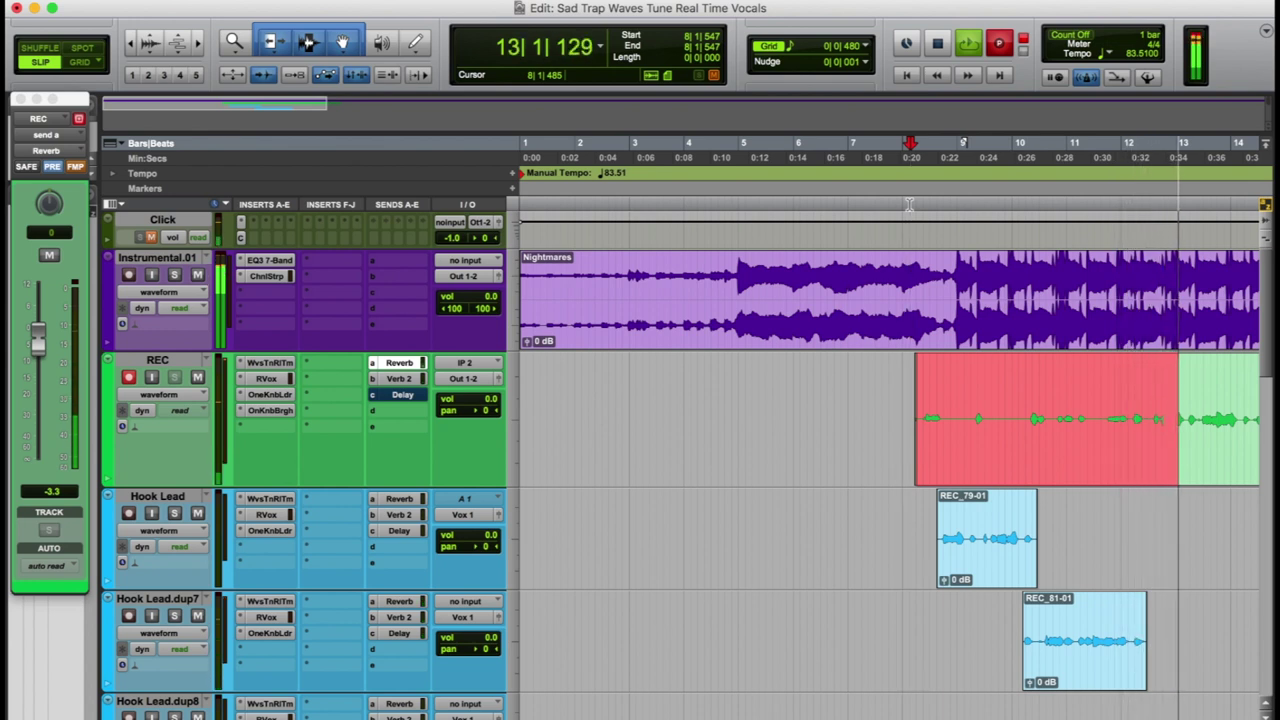
key(space)
Play from 8|1|547, punch in a new REC take at 9|1|668, stop it and briefly play it back.
key(space)
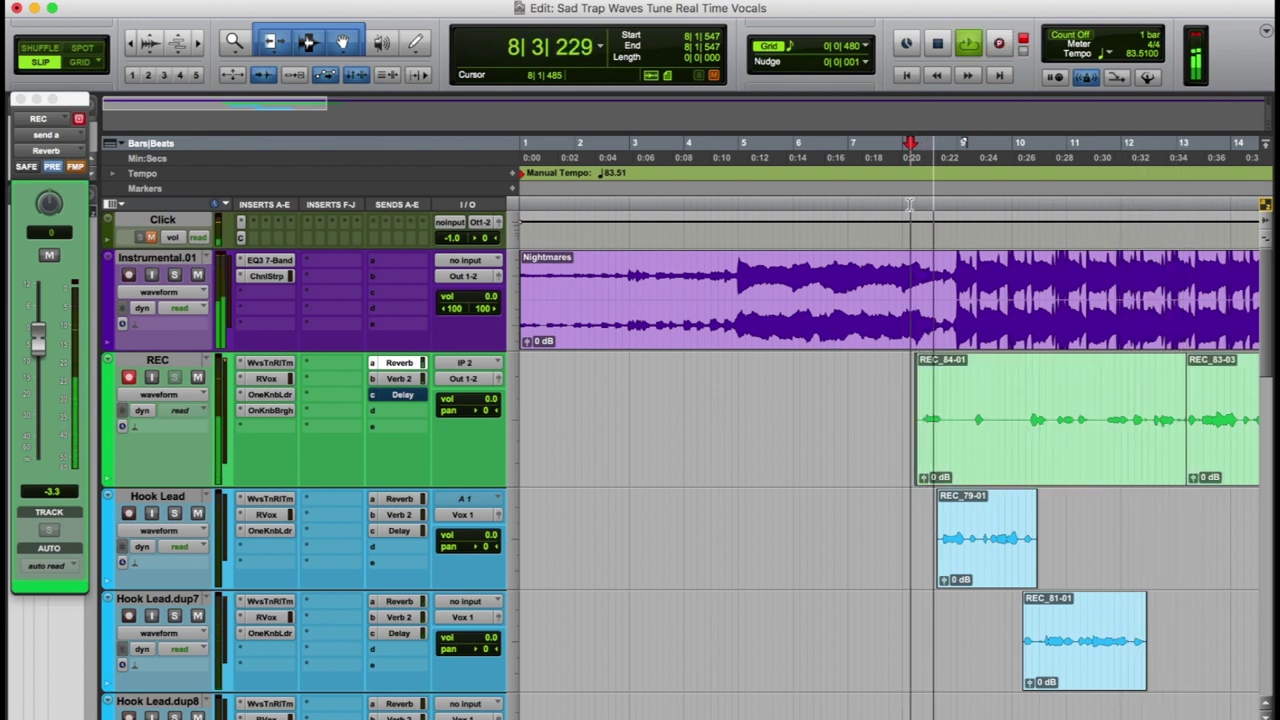
key(F12)
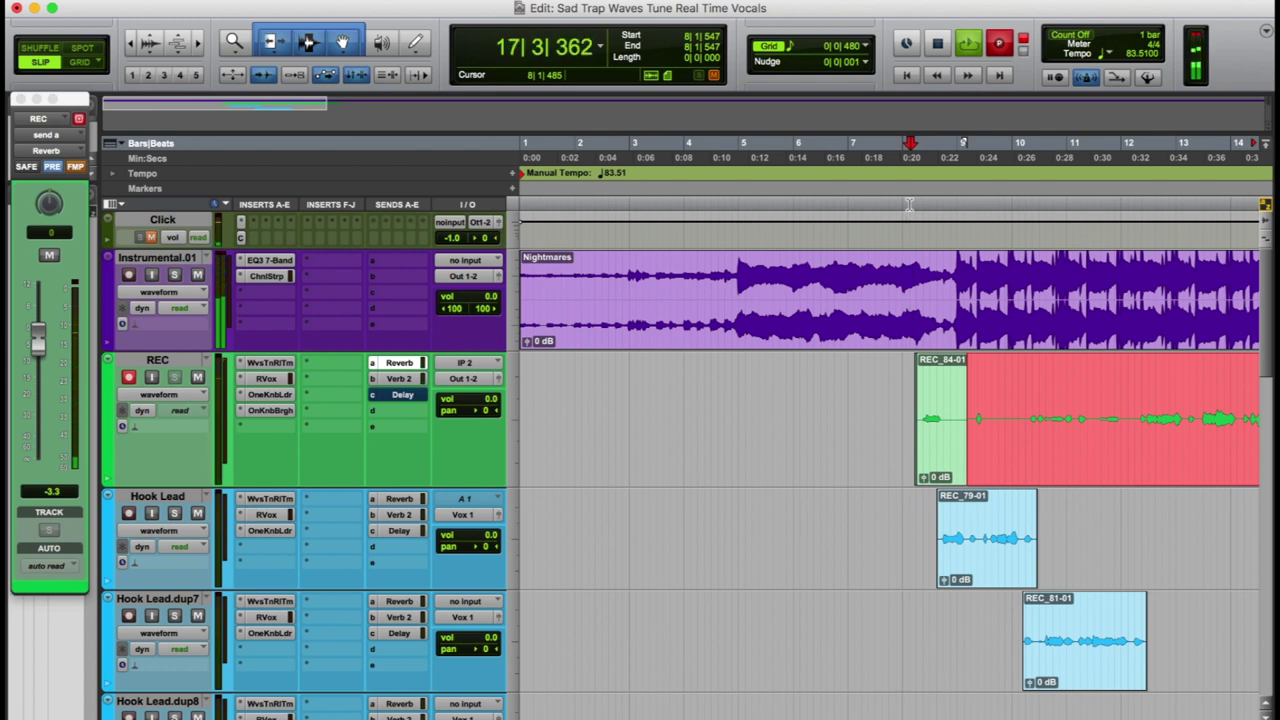
key(space)
key(space)
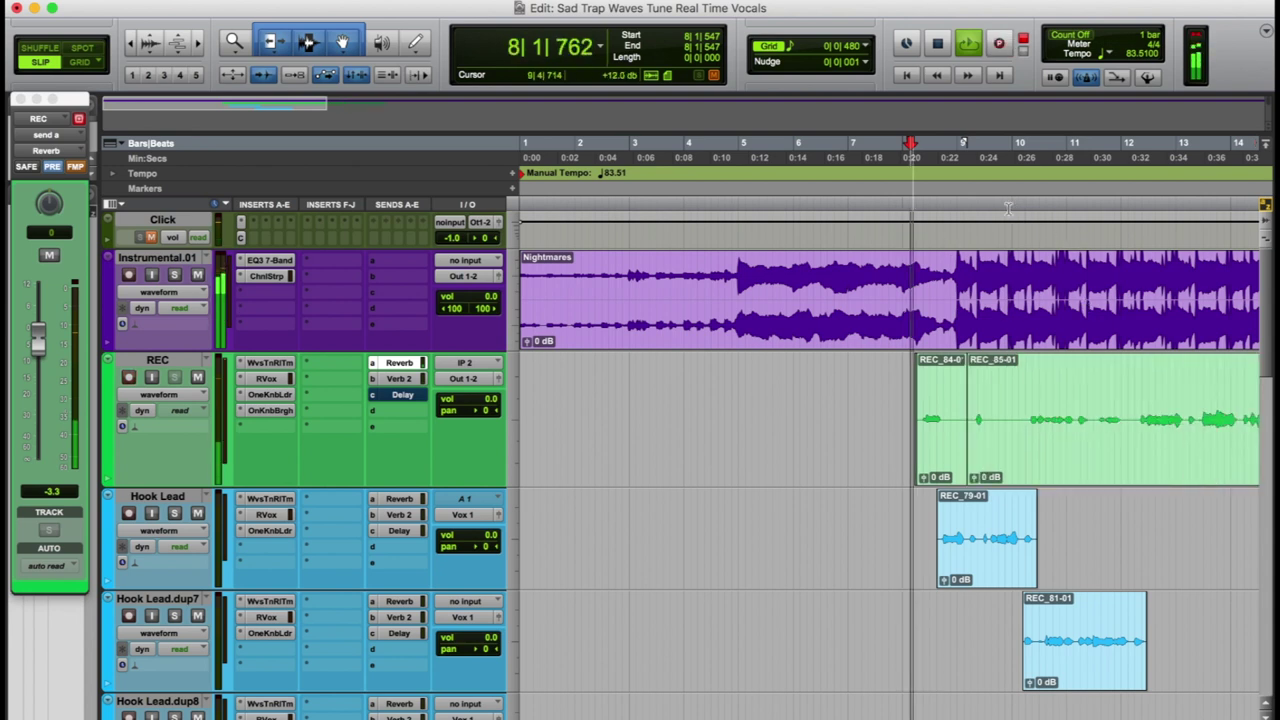
key(space)
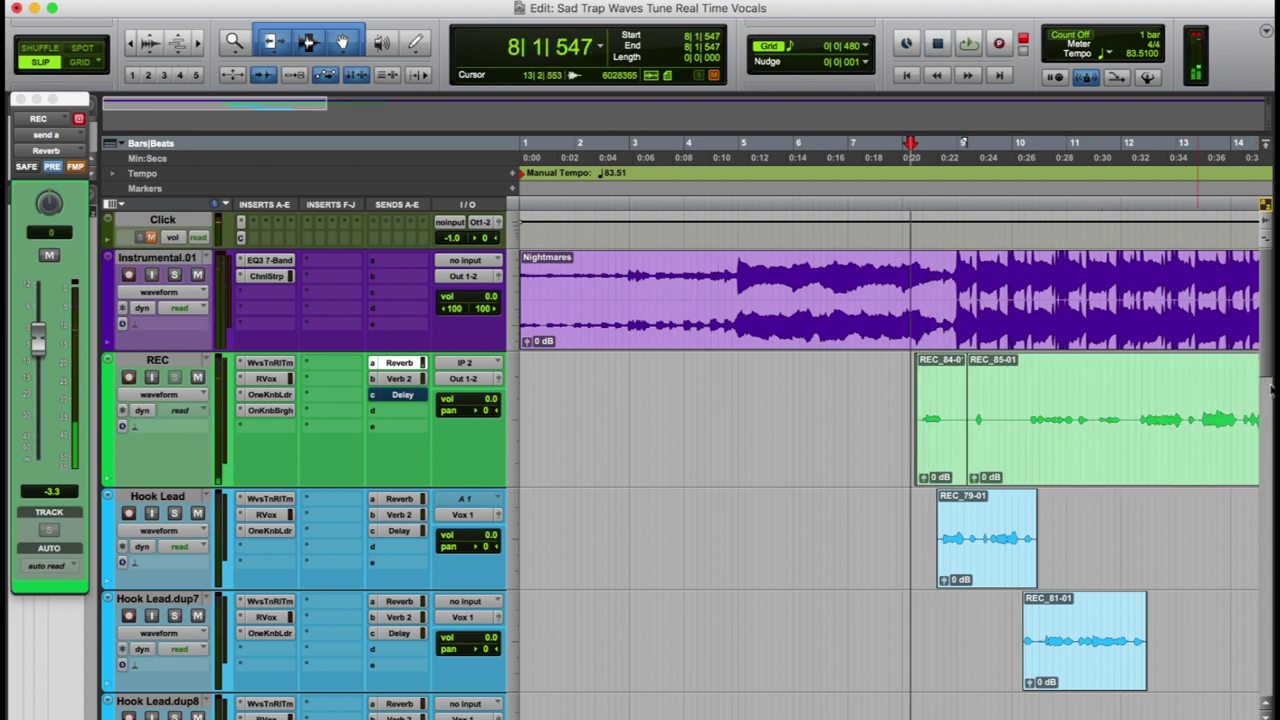
Move the punched-in take REC_85-01 to Hook Lead.dup8 and trim its start to 12|1|451.
scroll(924, 457, down, 4)
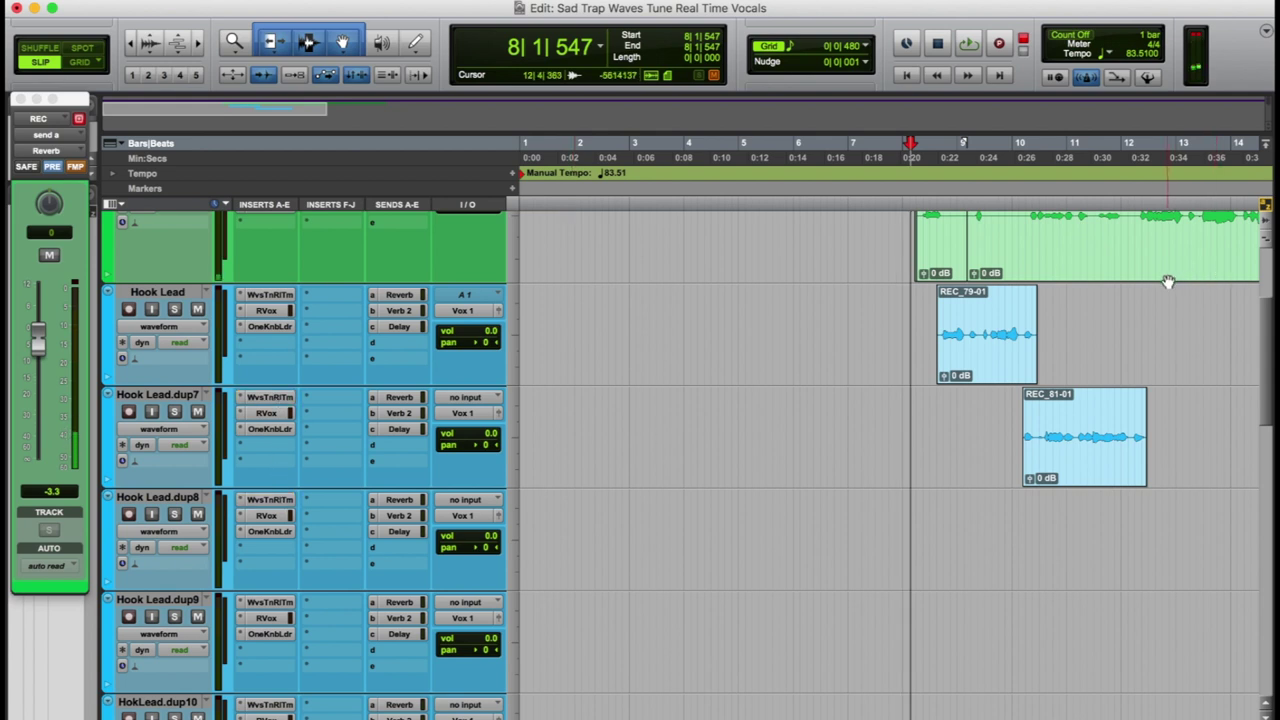
drag(1168, 282, 1170, 498)
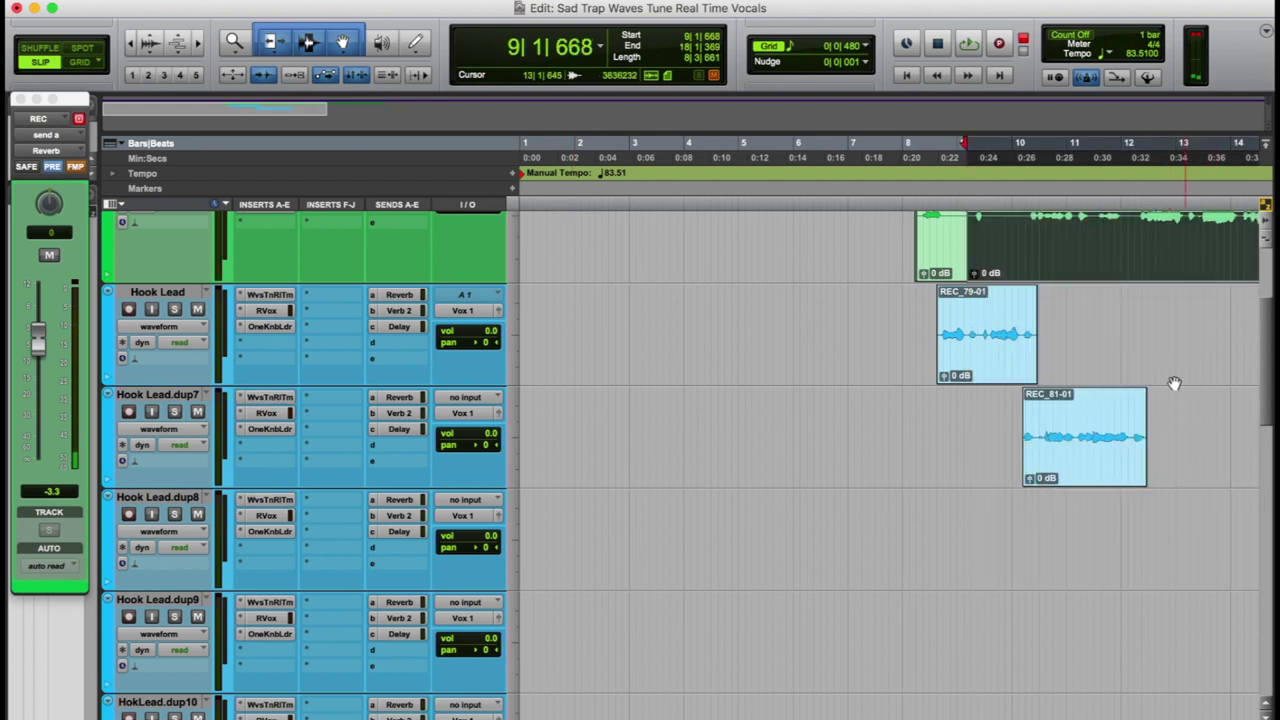
drag(1166, 287, 1170, 505)
click(1151, 300)
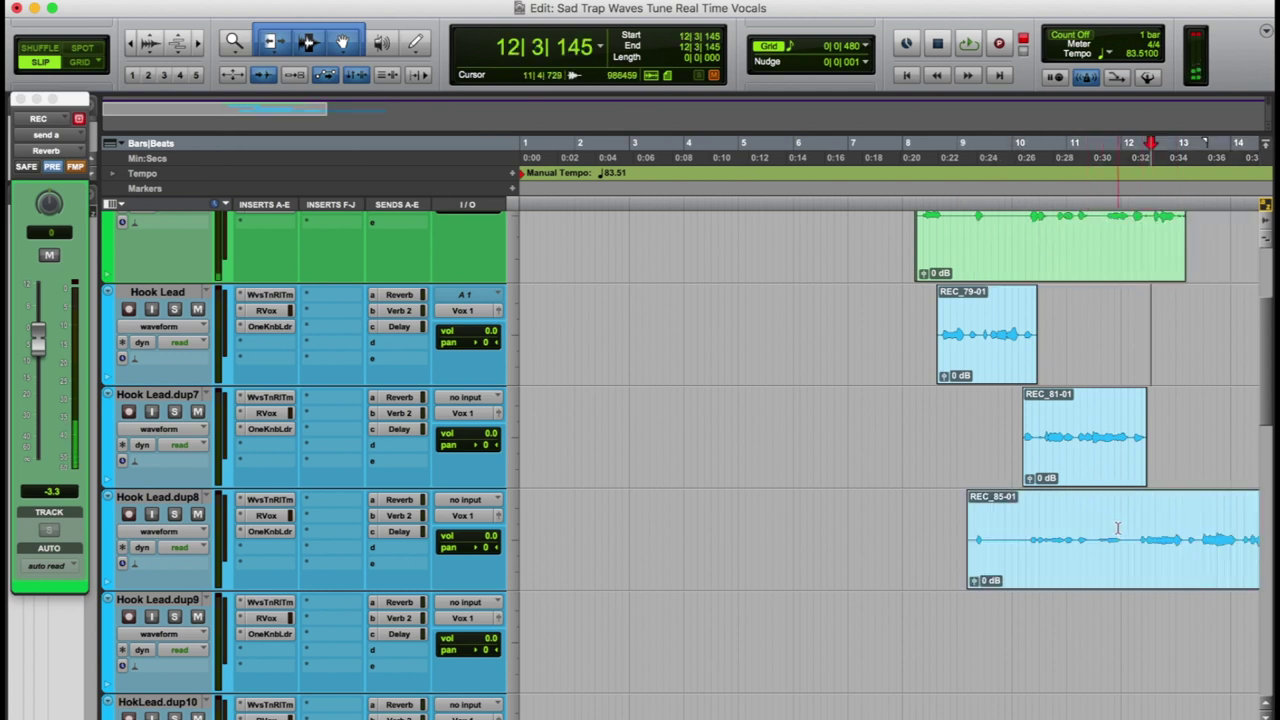
key(a)
Delete the leftover take from the REC track and set playback to start at 8|2|145, just before the first hook clip.
click(1137, 259)
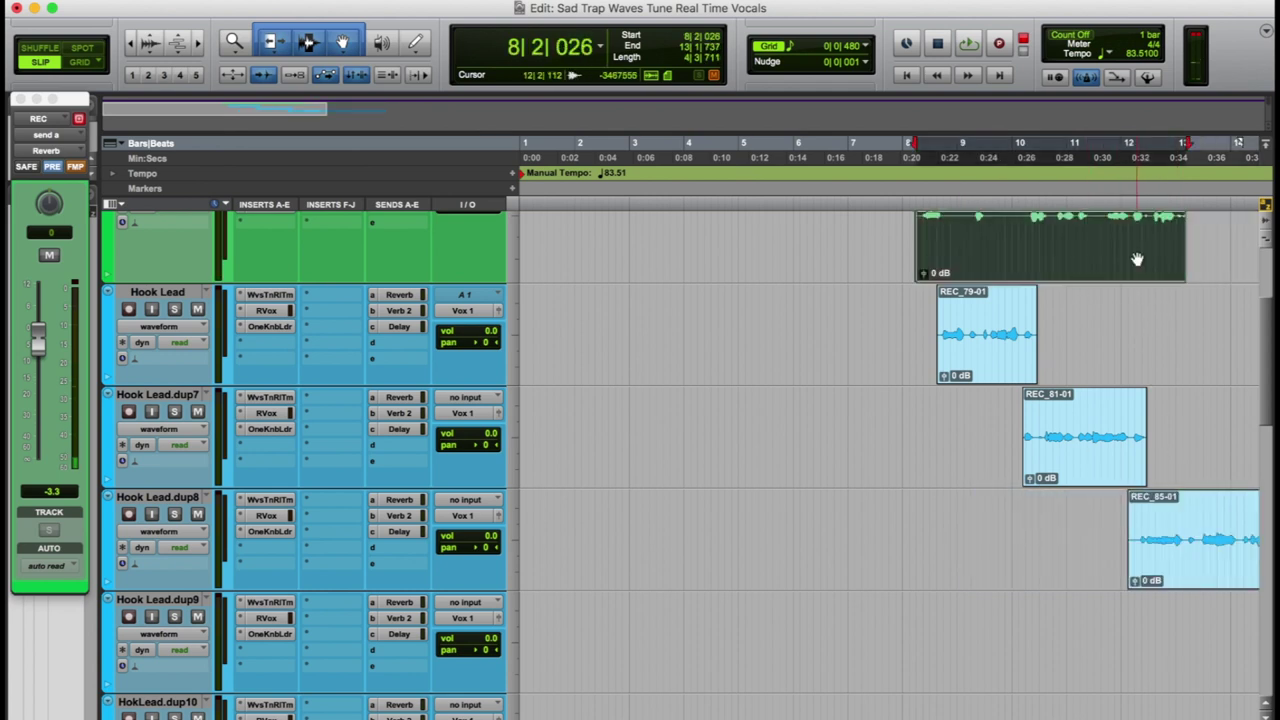
key(Delete)
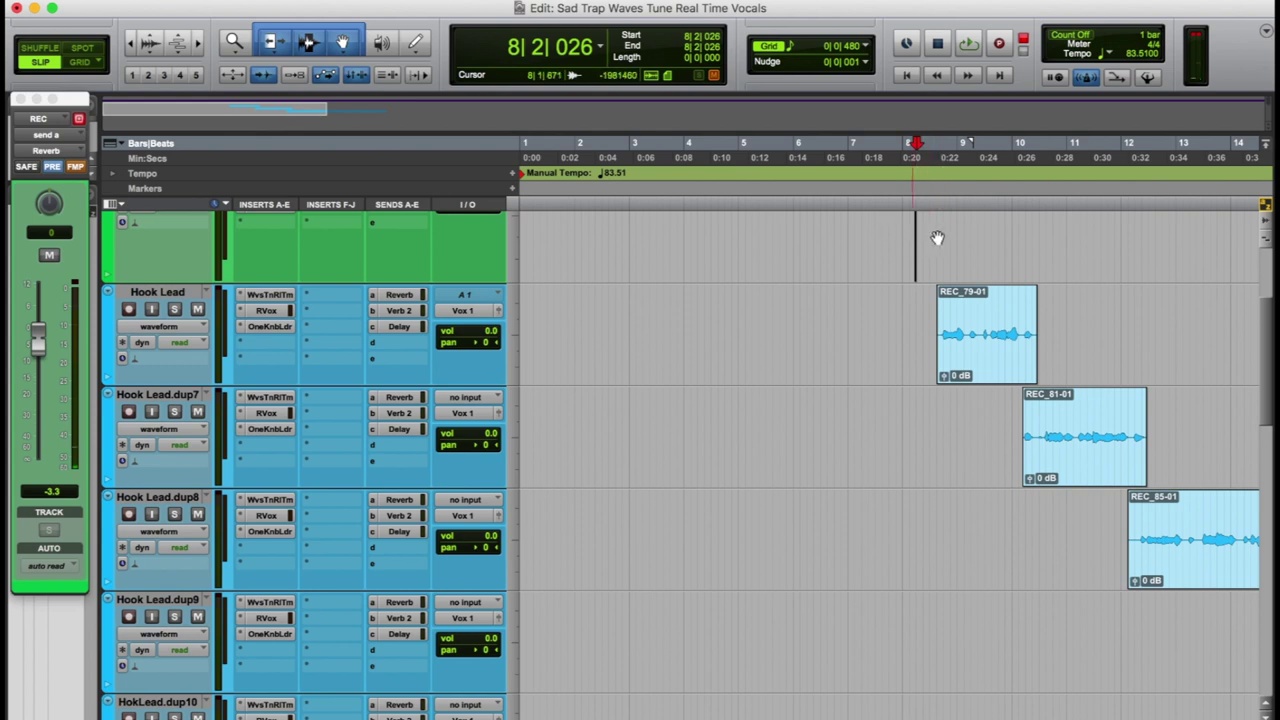
scroll(1121, 310, up, 2)
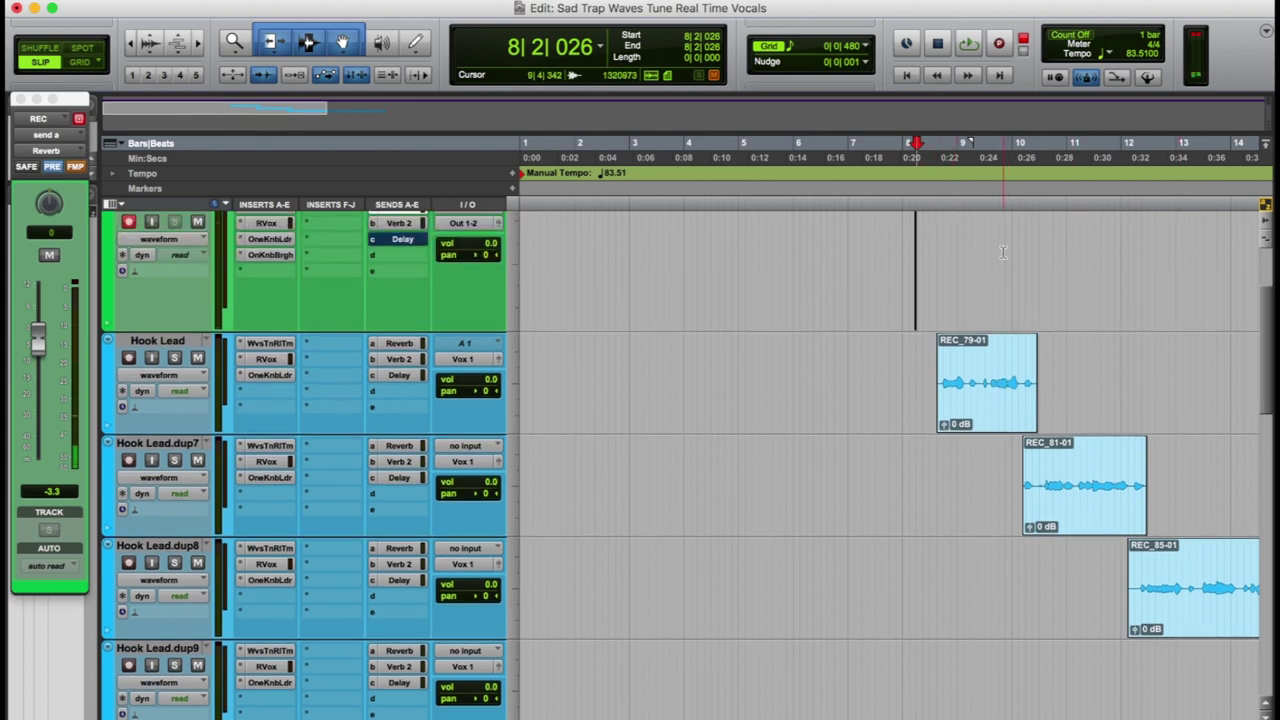
drag(1003, 252, 904, 292)
click(899, 290)
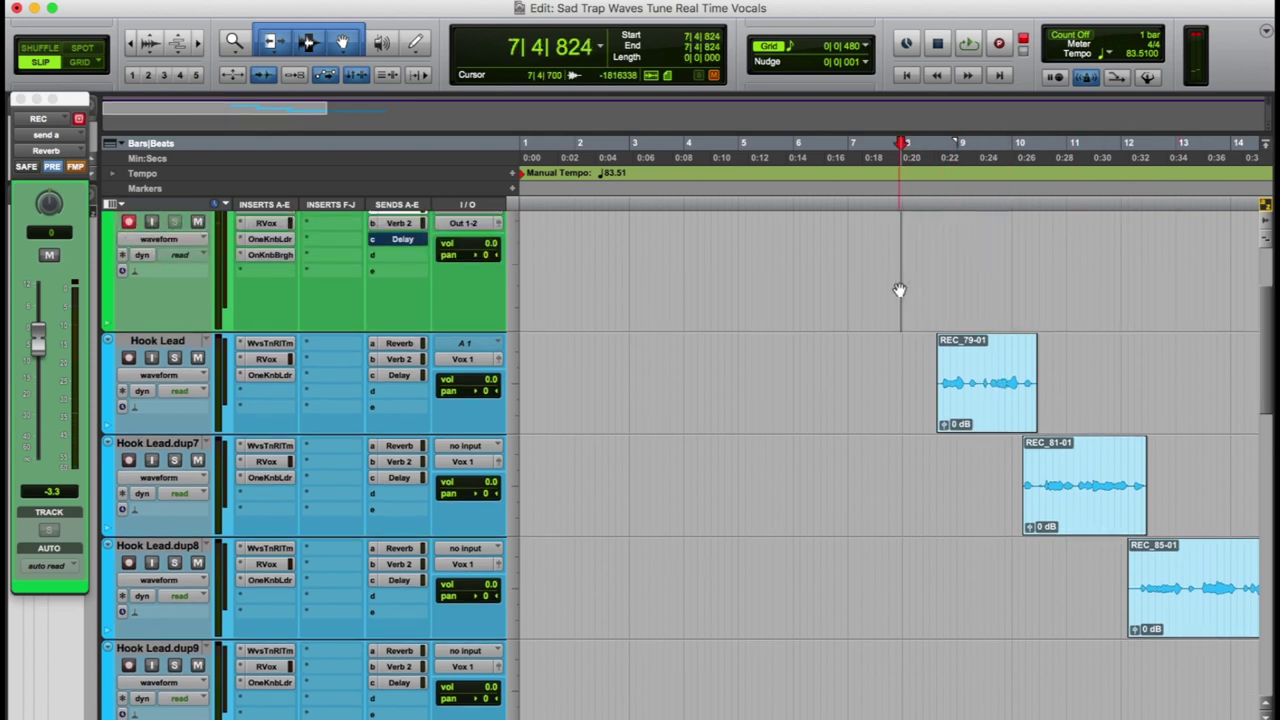
click(1010, 208)
click(918, 208)
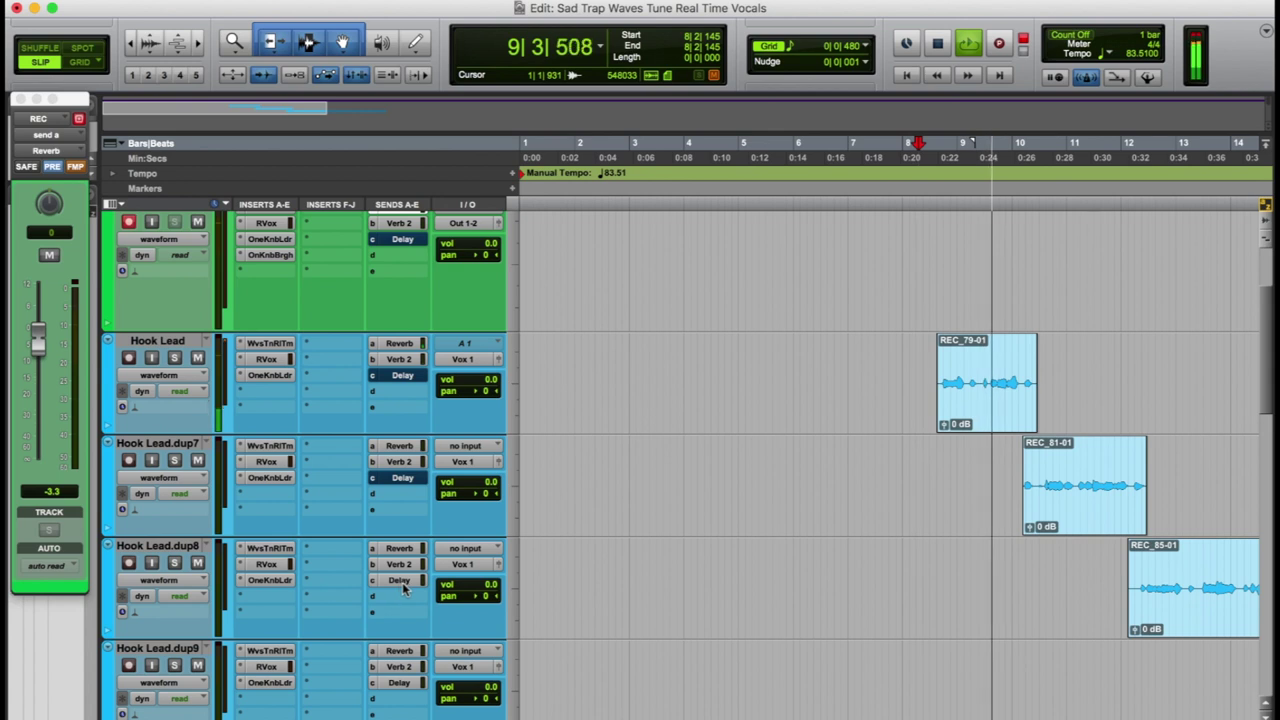
Lower the Reverb send levels on Hook Lead, Hook Lead.dup7 and Hook Lead.dup8, with dup8's send at -1.1 dB.
key(super+bracketleft)
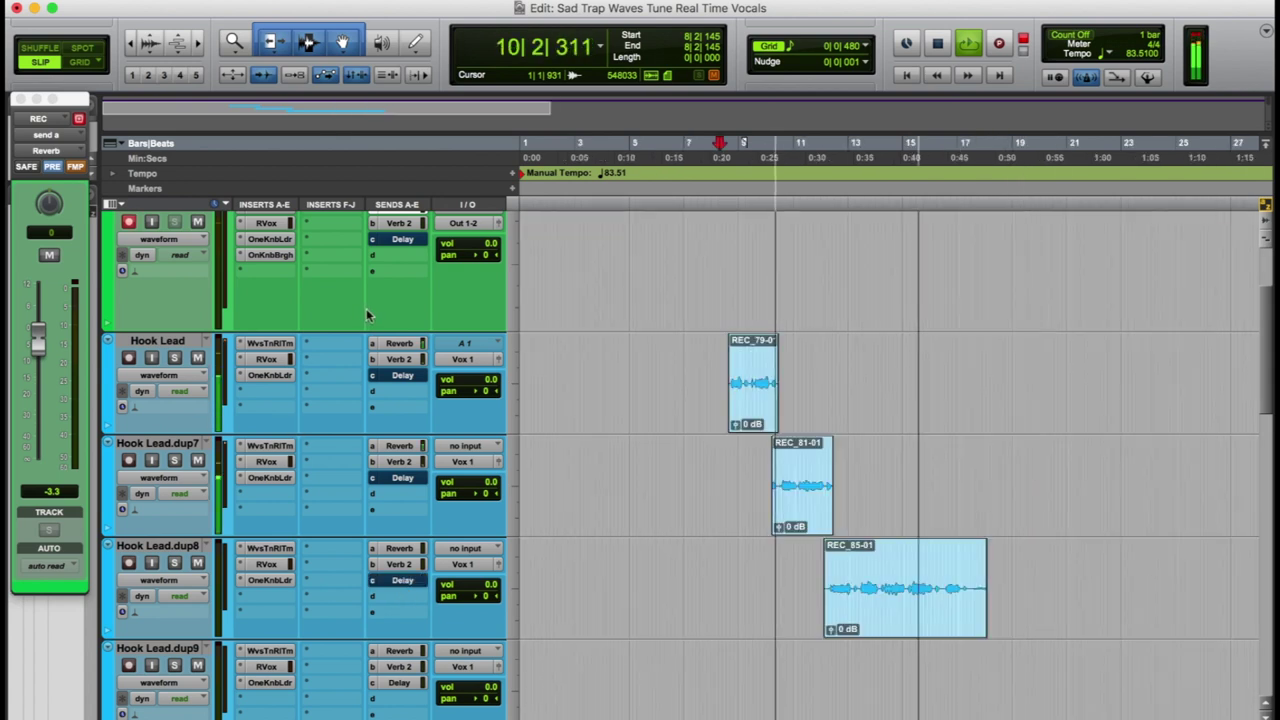
click(415, 345)
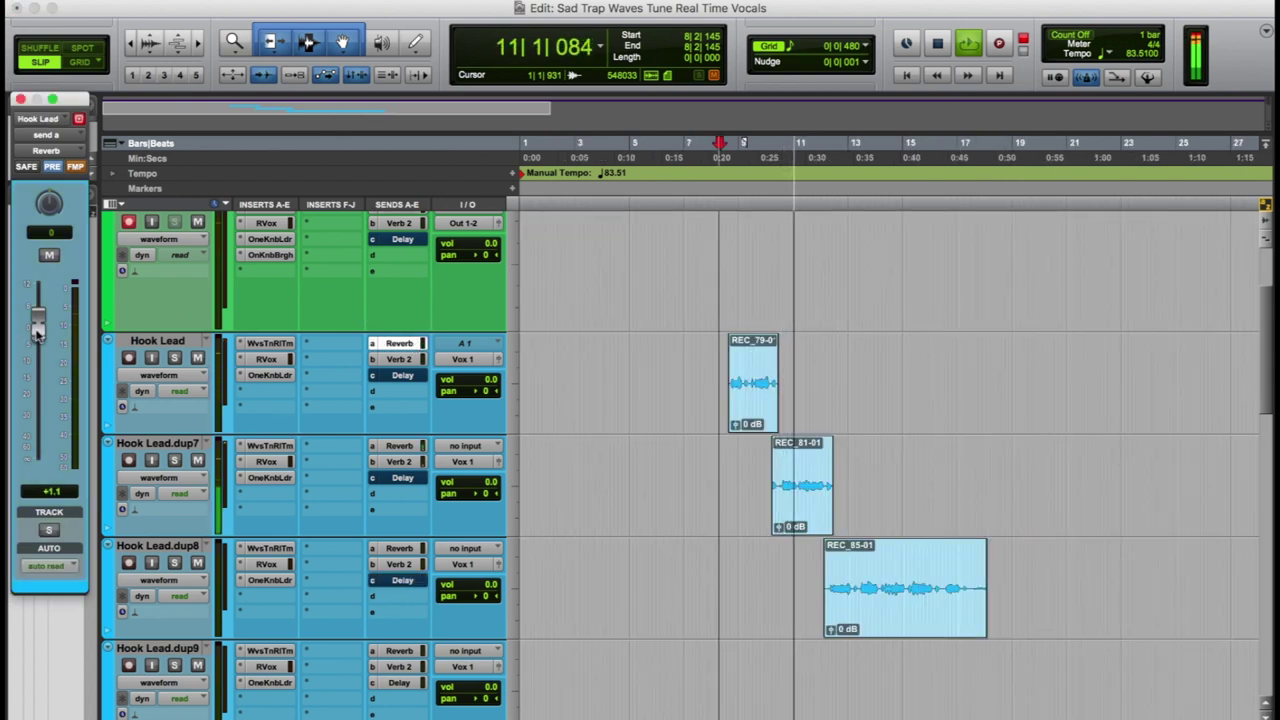
drag(37, 333, 37, 341)
click(409, 449)
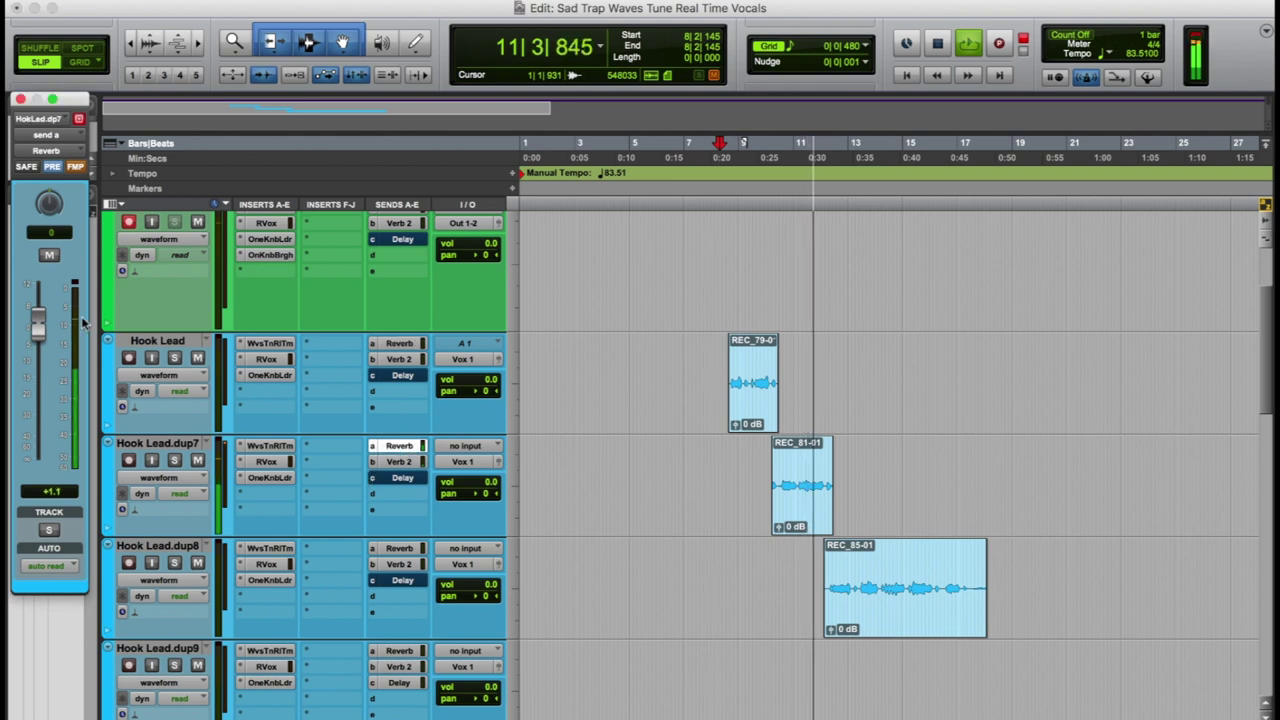
click(399, 548)
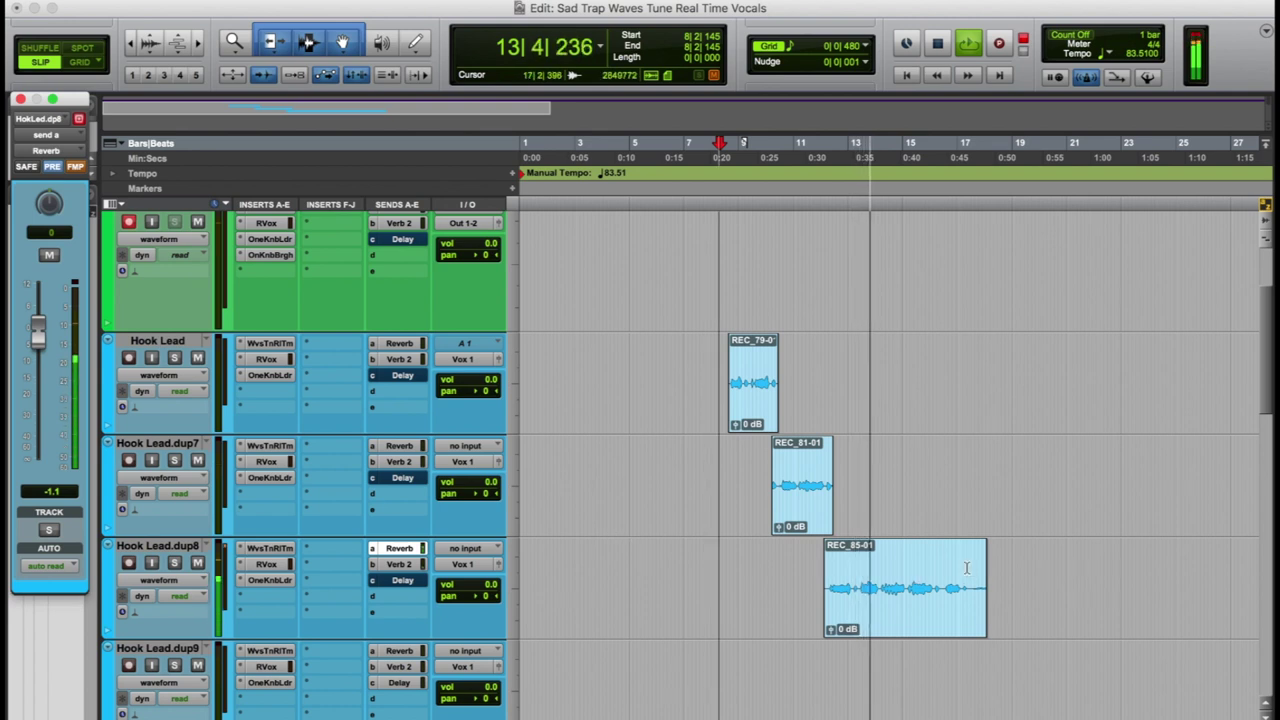
Trim the end of the Hook Lead.dup8 clip to 17|2|396 and raise its clip gain to +1.7 dB.
key(super+bracketright)
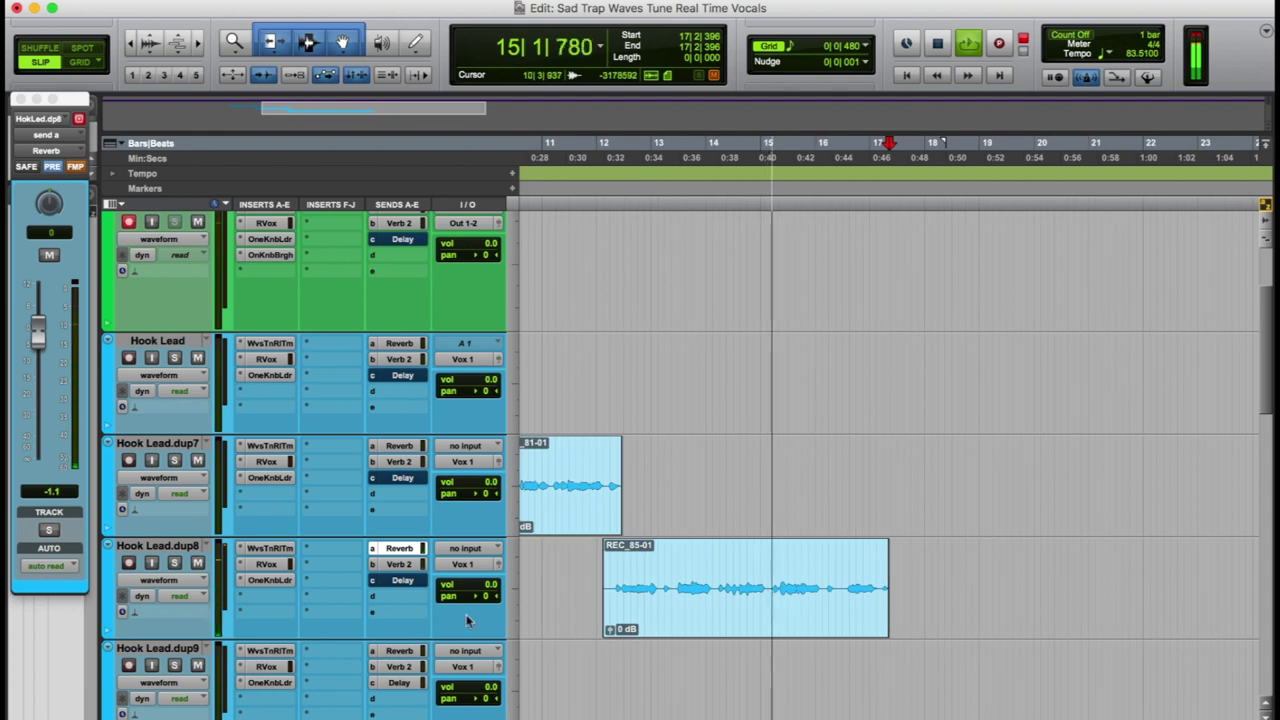
drag(609, 629, 622, 629)
key(super+bracketleft)
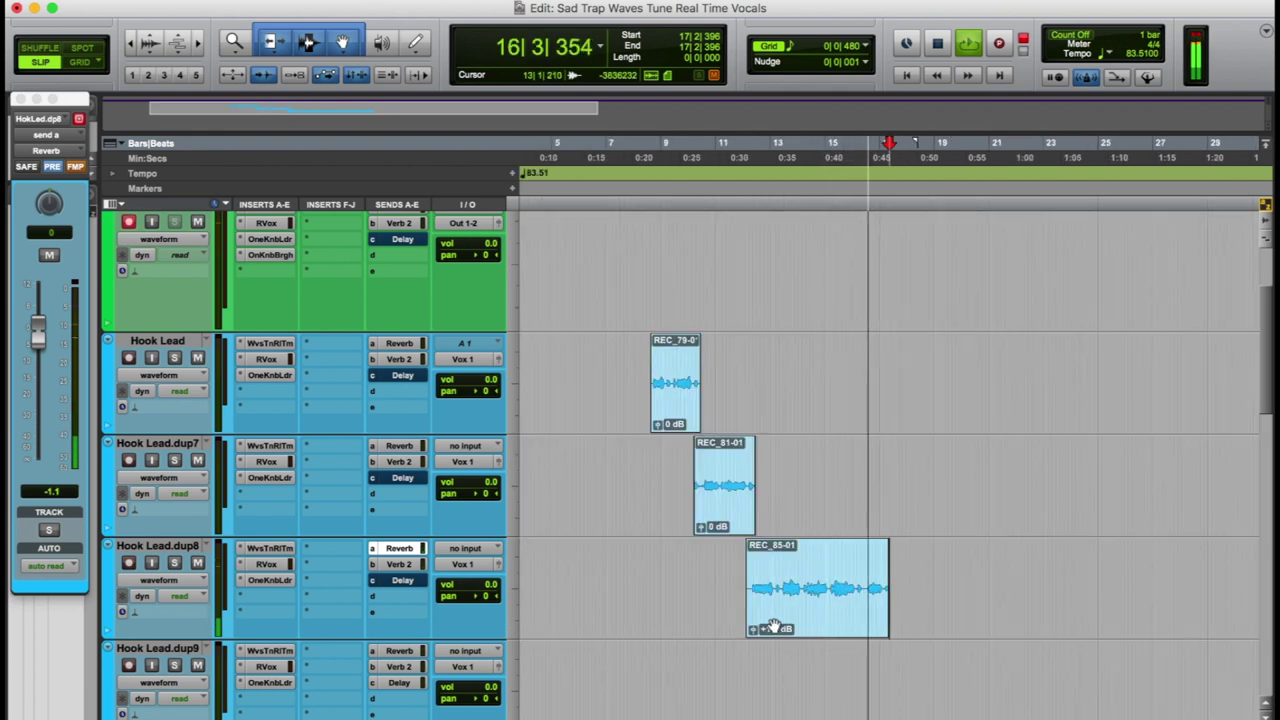
Mute the REC_85-01 clip on Hook Lead.dup8 and place the playback position at bar 10.
click(803, 627)
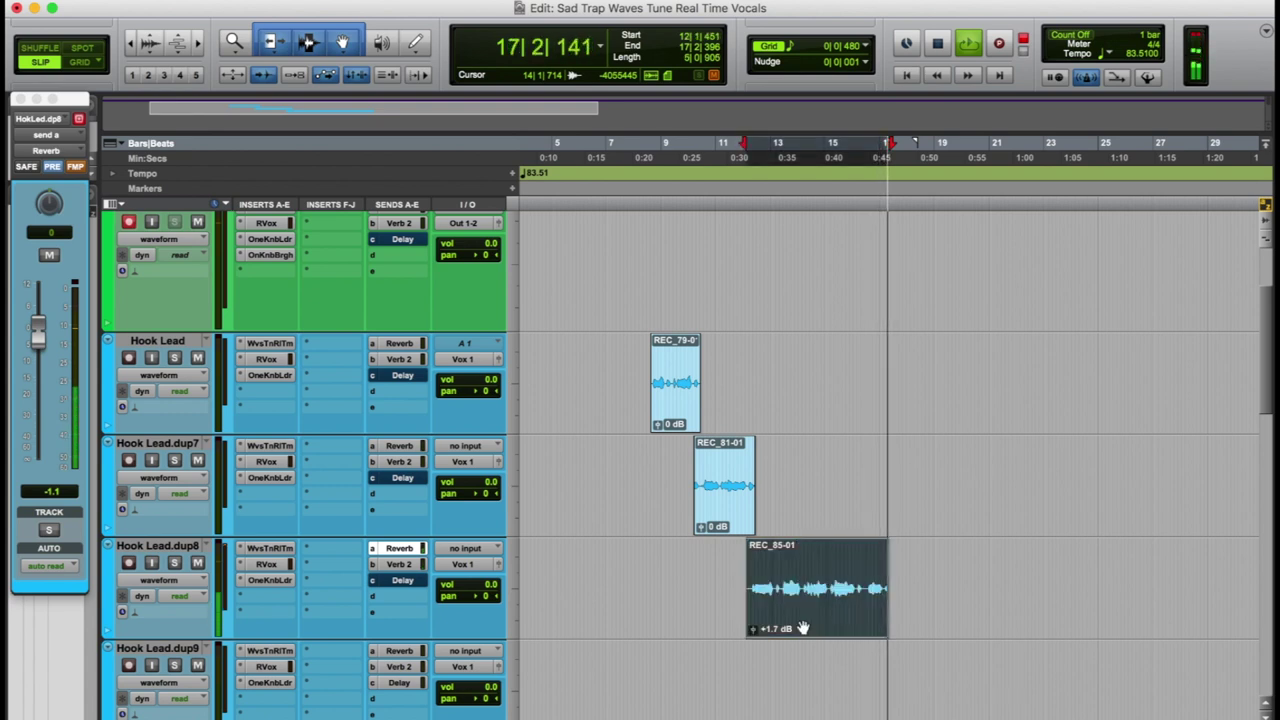
key(super+m)
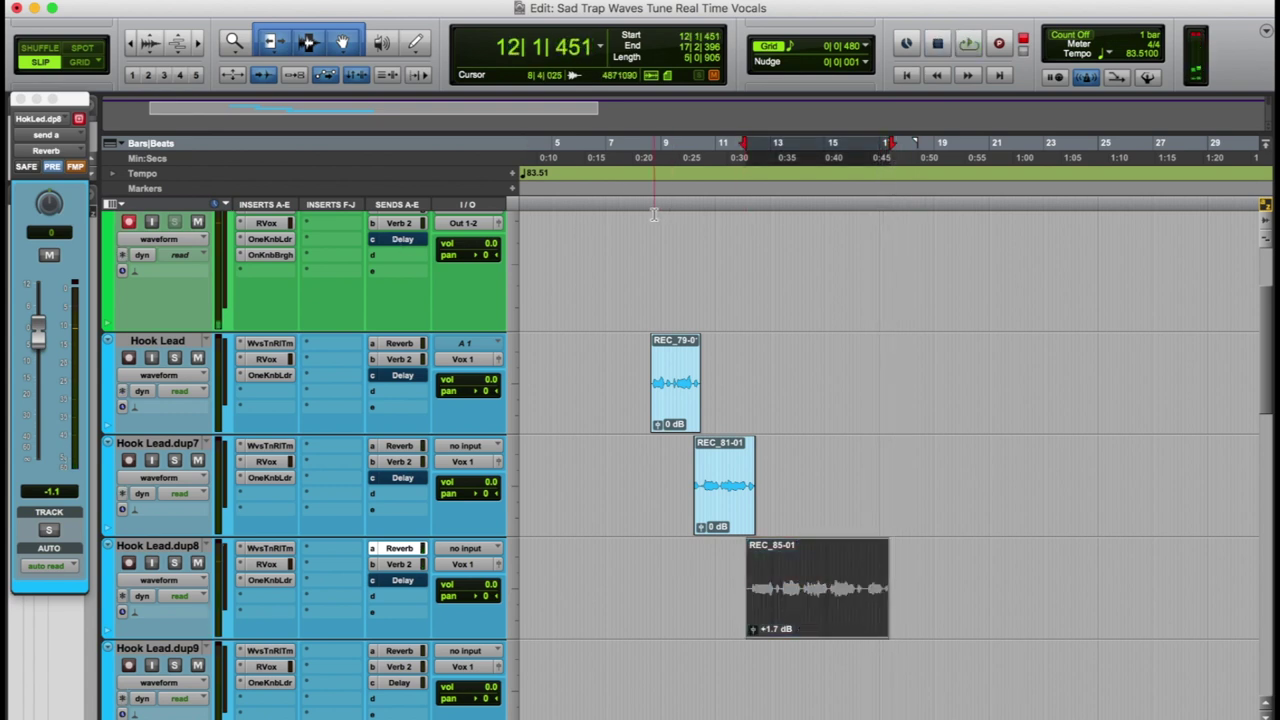
click(718, 207)
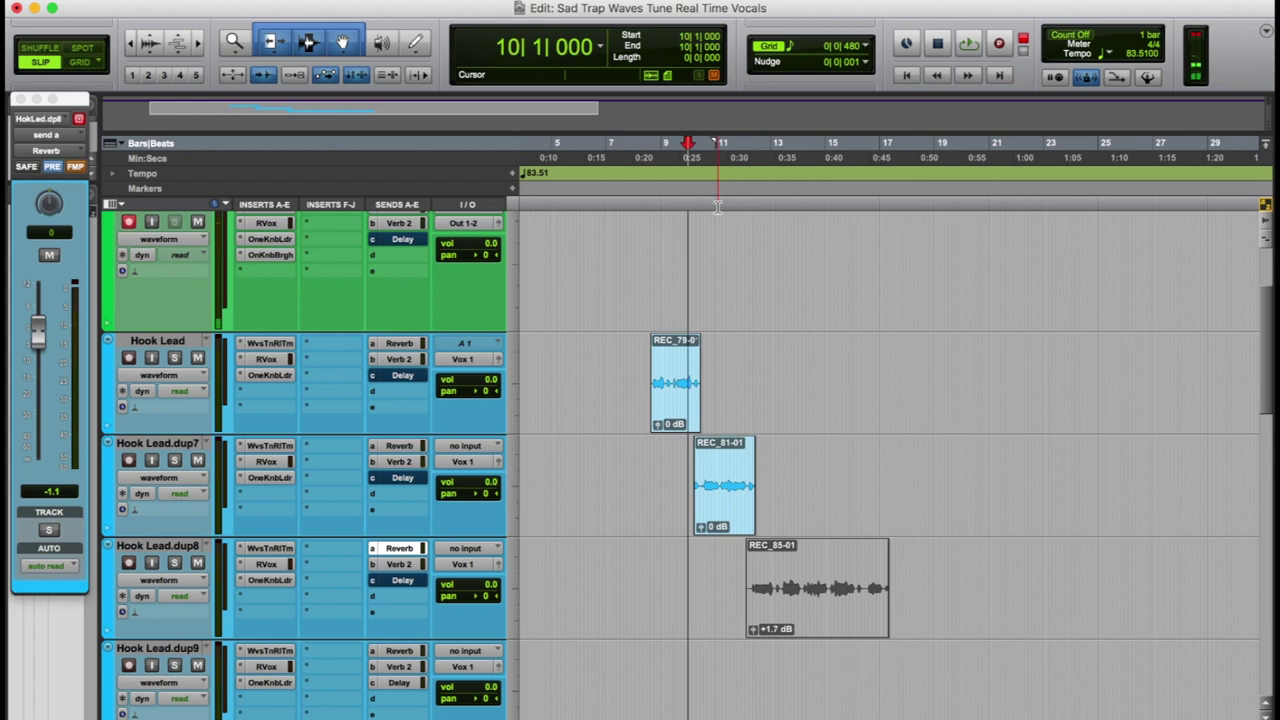
Record a new vocal take from bar 10 to past bar 17 and move it from the REC track to Hook Lead.dup9.
key(space)
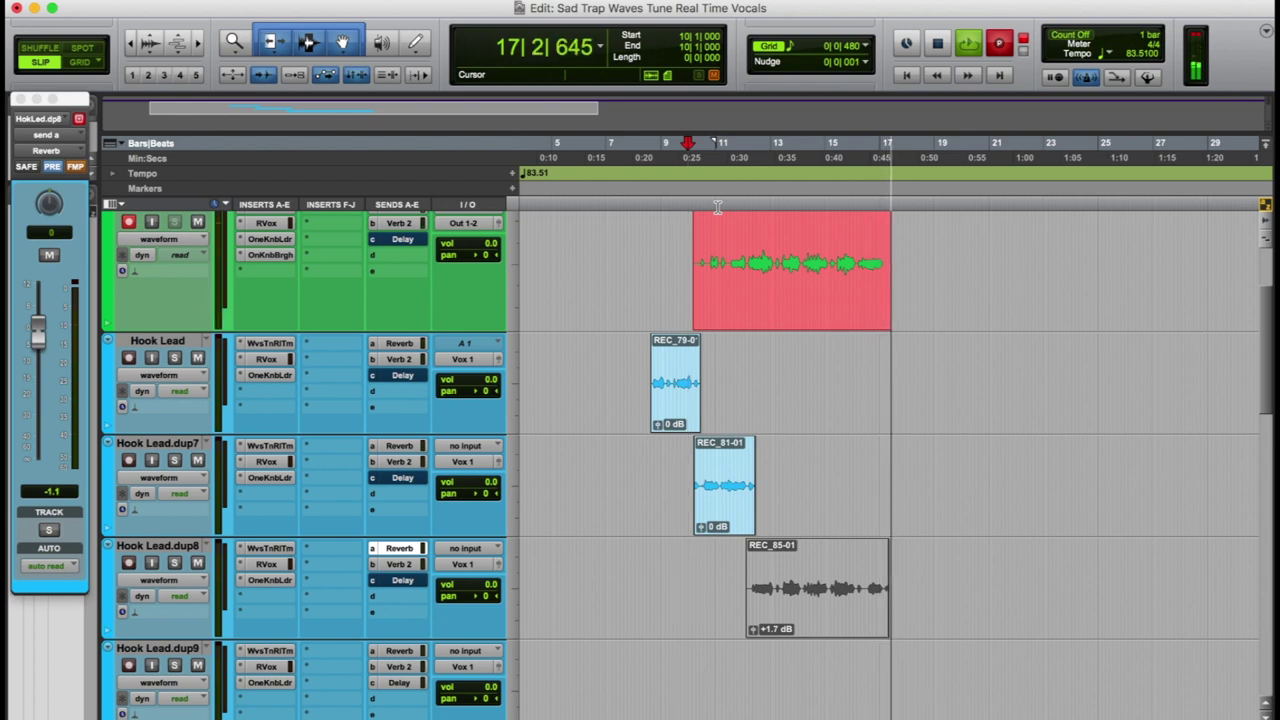
key(space)
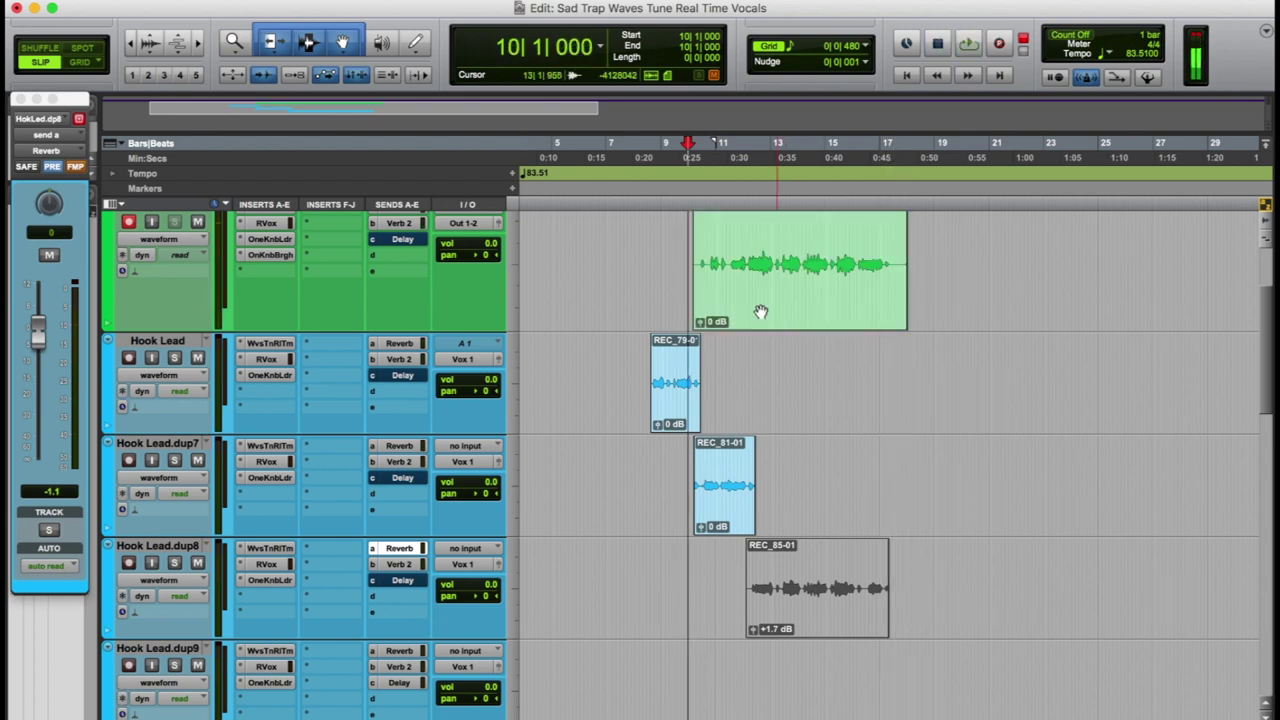
click(766, 326)
drag(775, 330, 781, 567)
drag(785, 627, 791, 662)
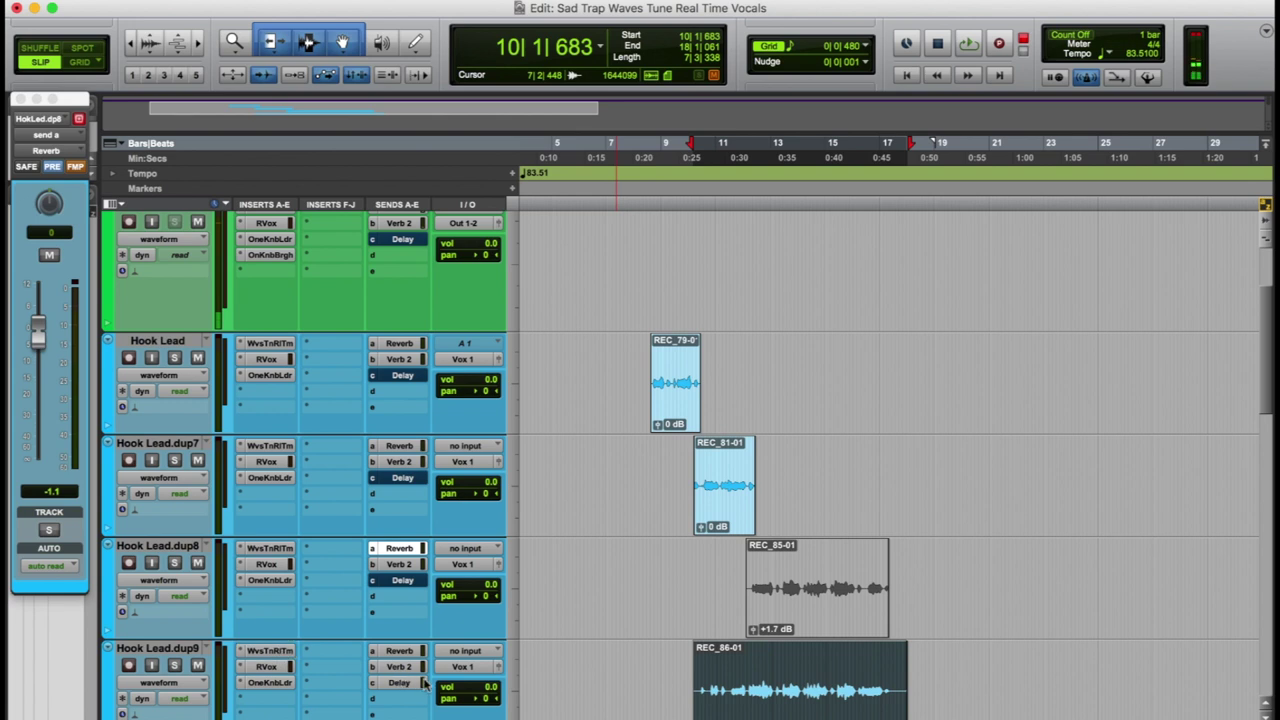
Play the new take back from about bar 10 and trim the start of the Hook Lead.dup9 clip to 12|2|414.
click(699, 202)
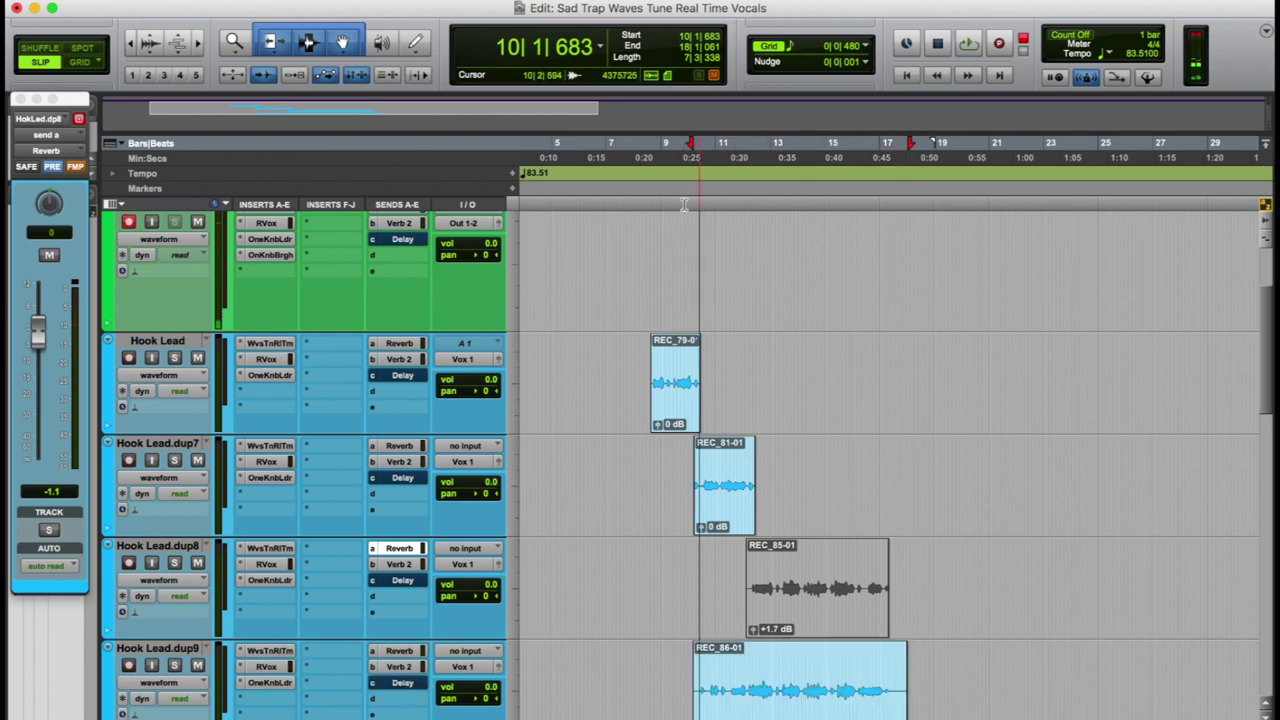
key(space)
key(super+bracketright)
key(super+bracketright)
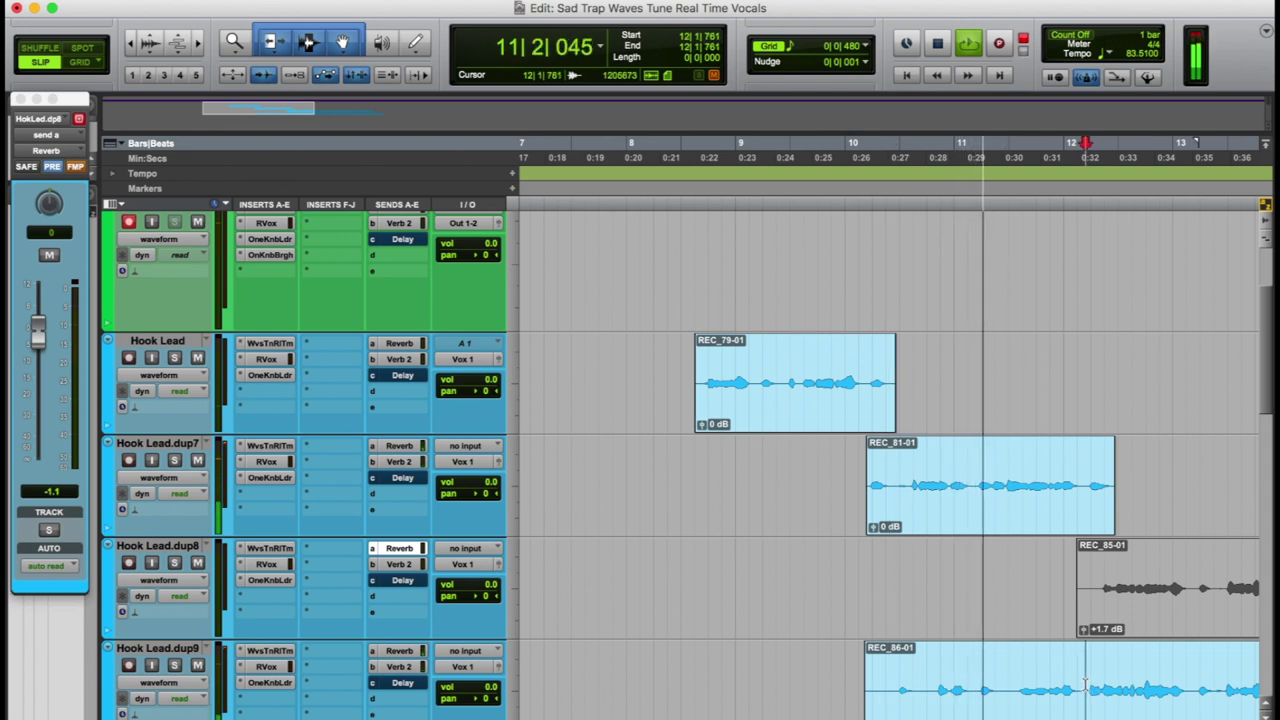
key(super+bracketright)
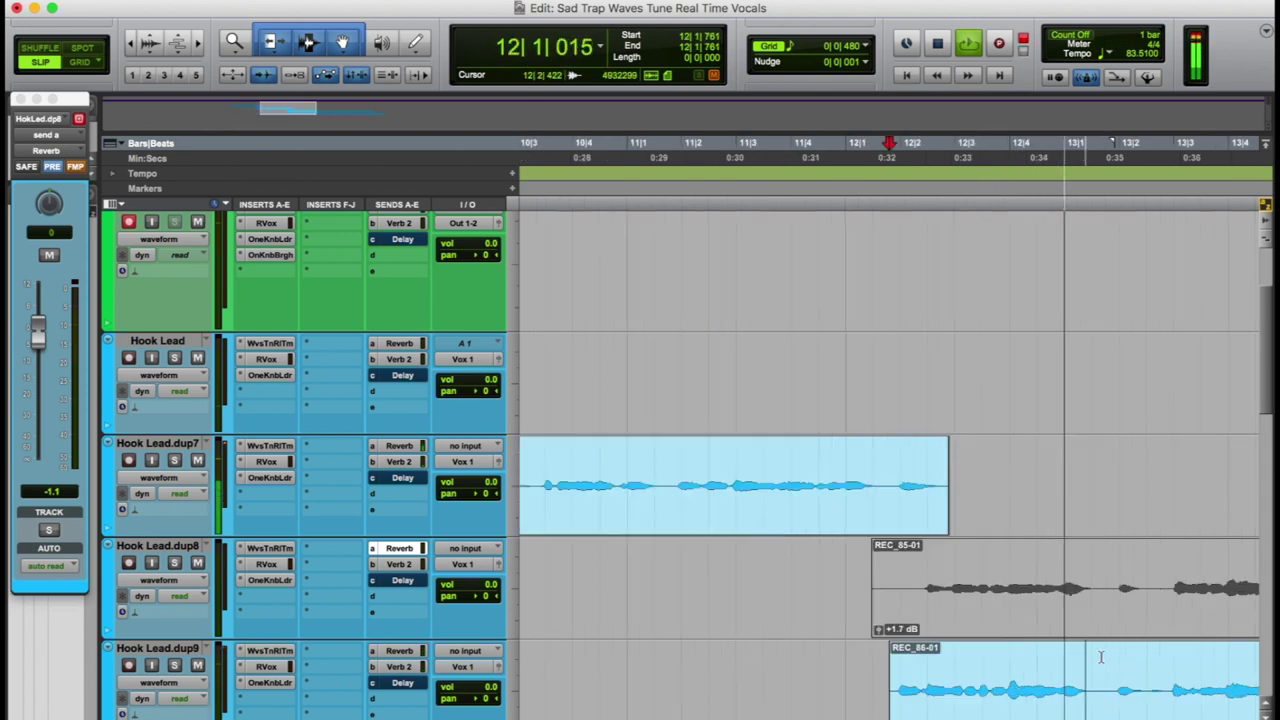
key(super+bracketright)
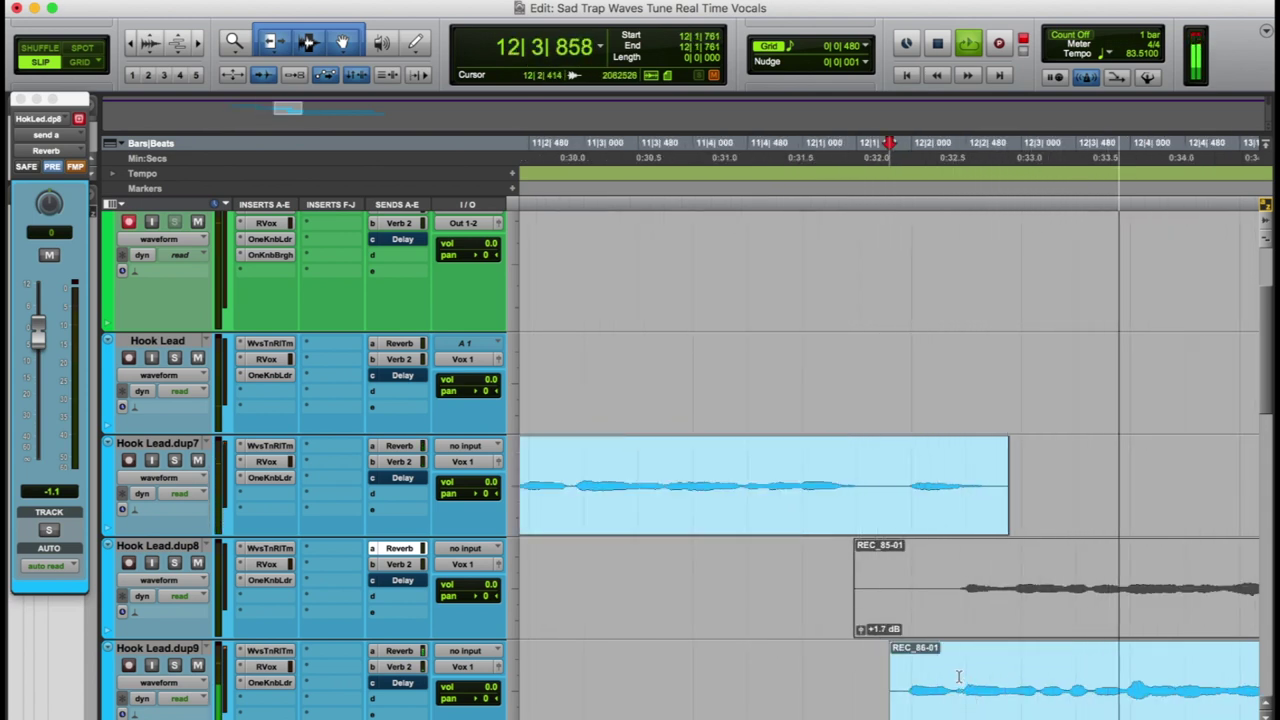
key(a)
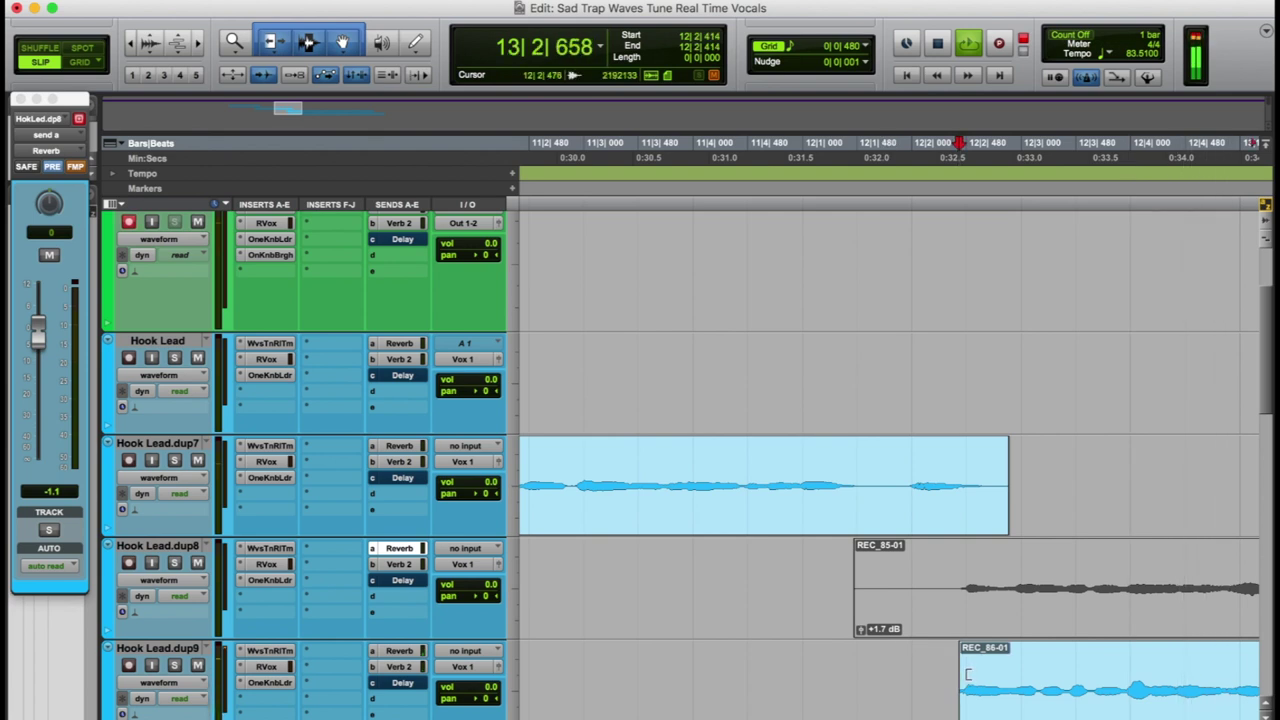
Reorder Hook Lead.dup9 directly above Hook Lead.dup8 and trim the end of its REC_86-01 clip to 17|2|644.
key(super+bracketleft)
key(super+bracketleft)
key(super+bracketleft)
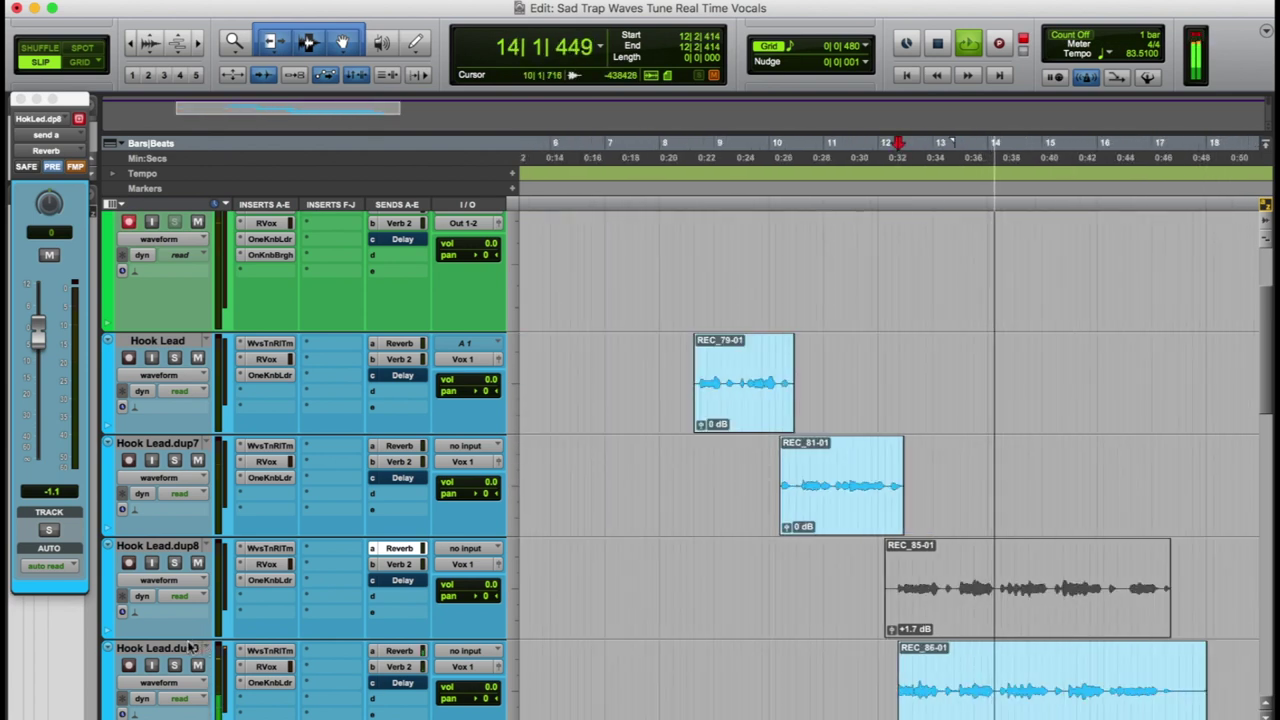
drag(190, 648, 160, 550)
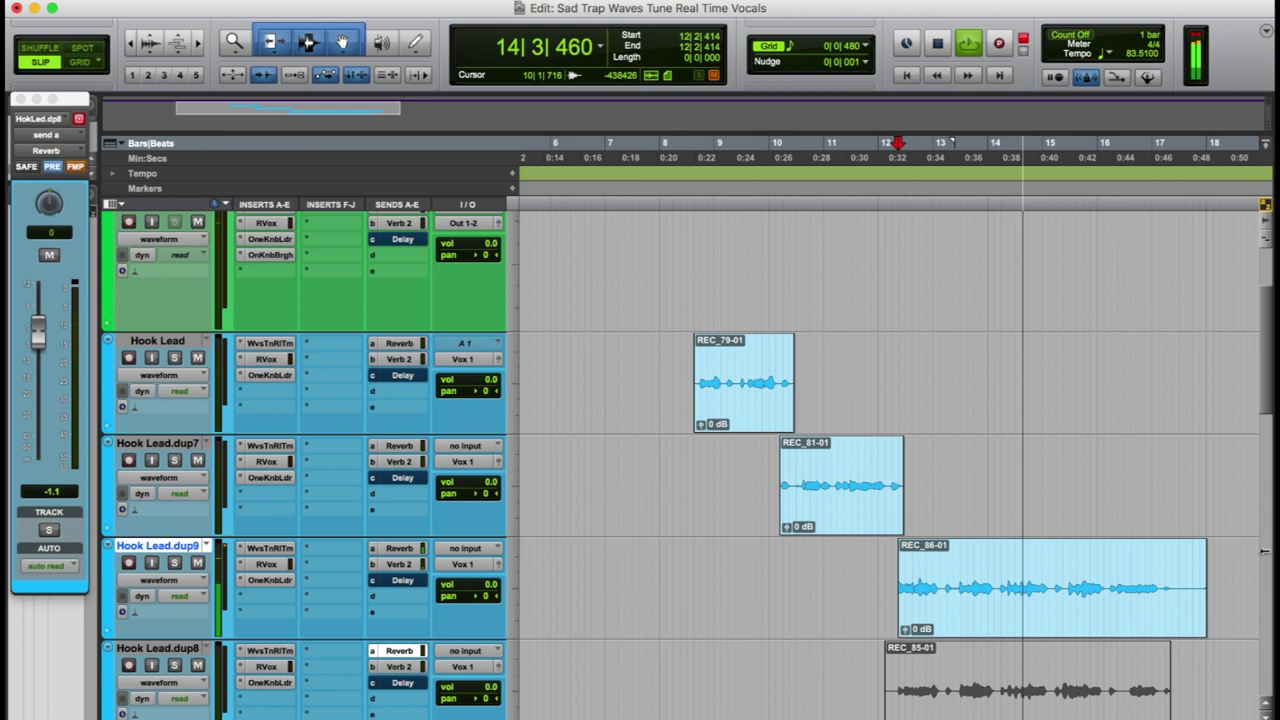
click(1174, 563)
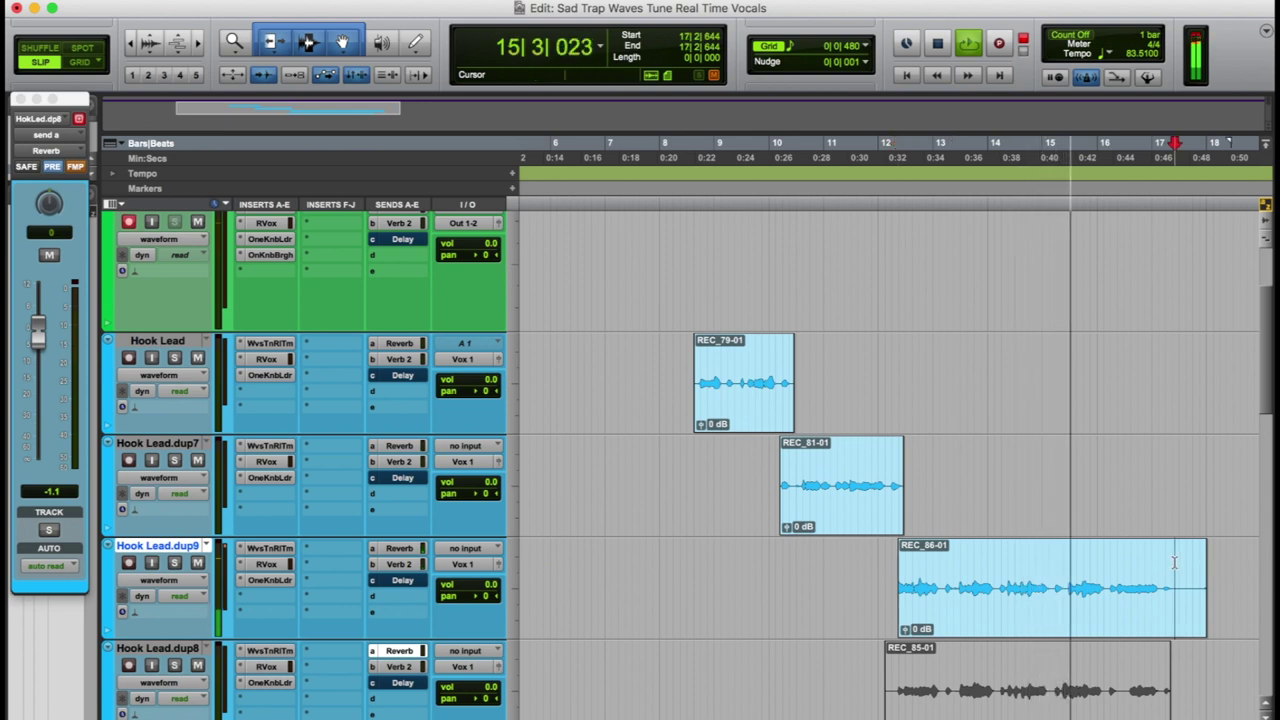
key(s)
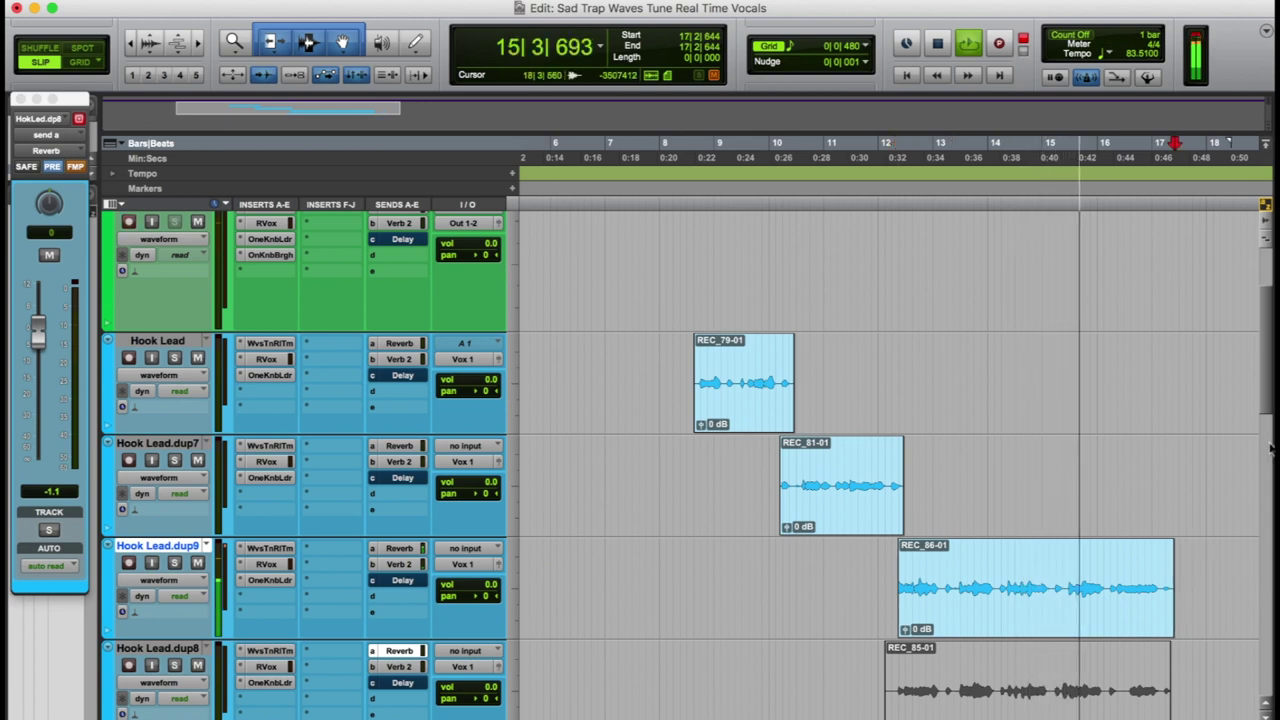
Play the hook from its first clip and review the Waves Tune Real-Time settings on Hook Lead.
click(691, 208)
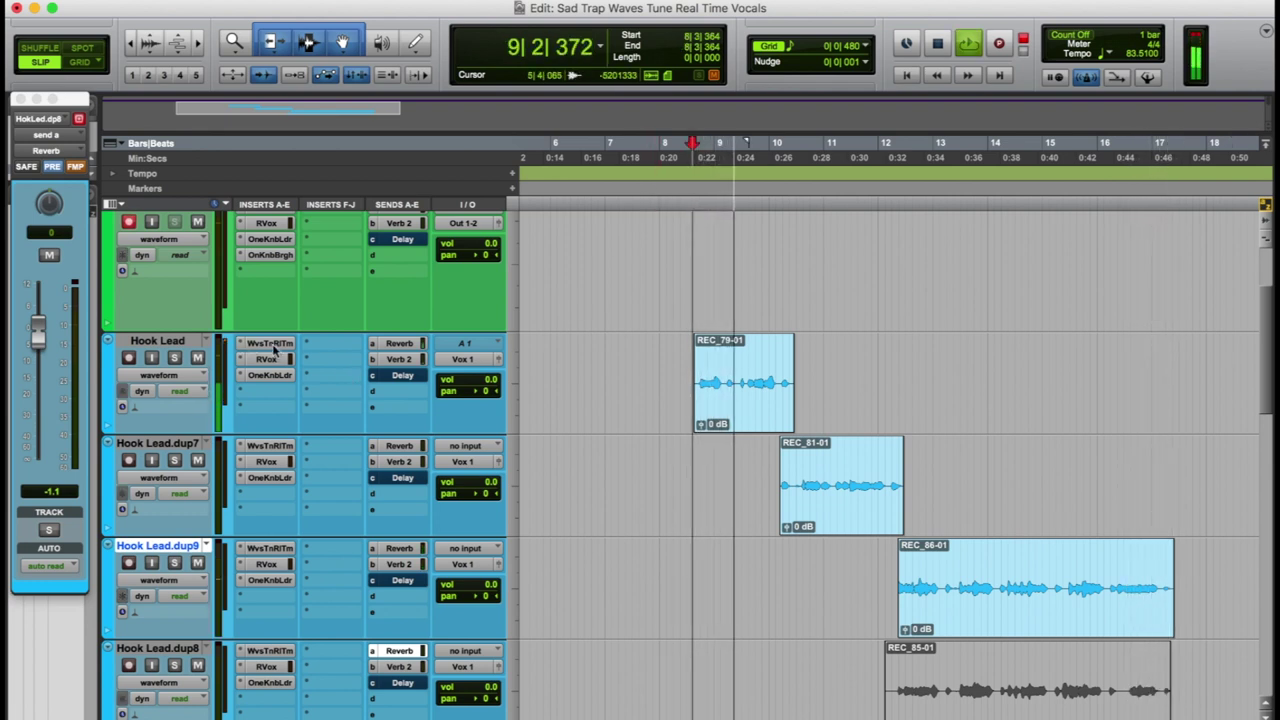
click(272, 344)
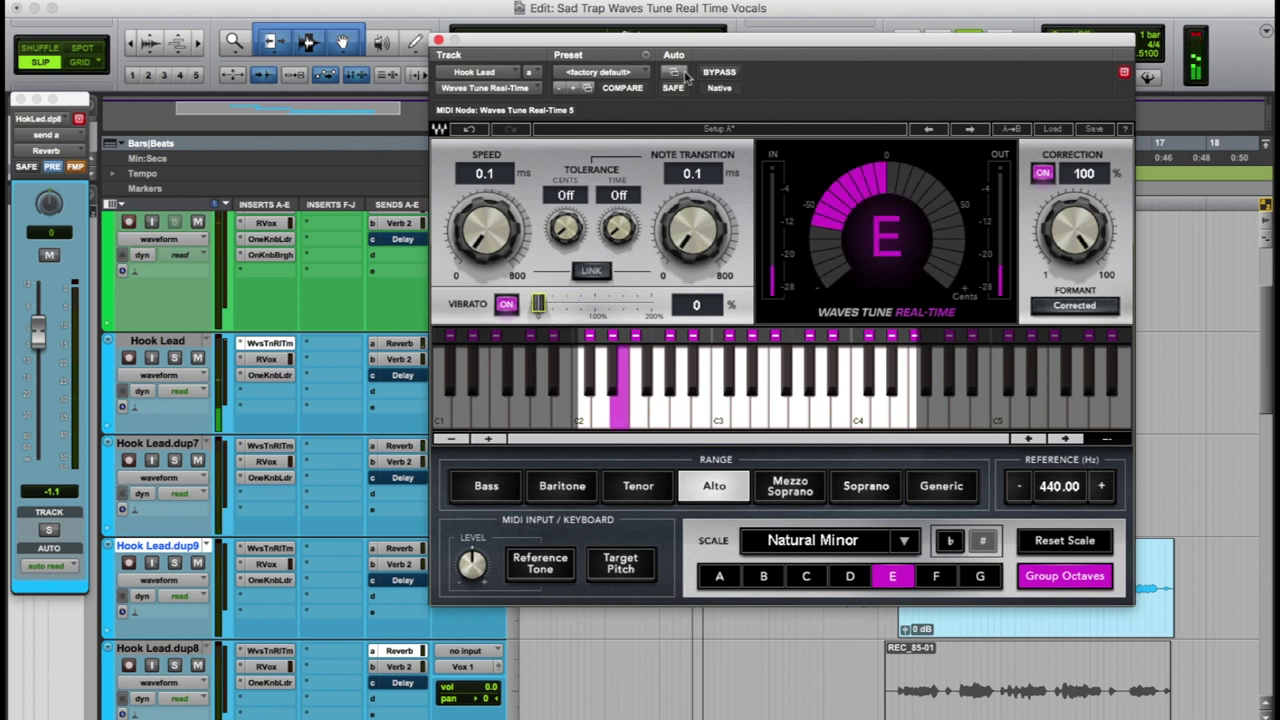
drag(679, 50, 495, 118)
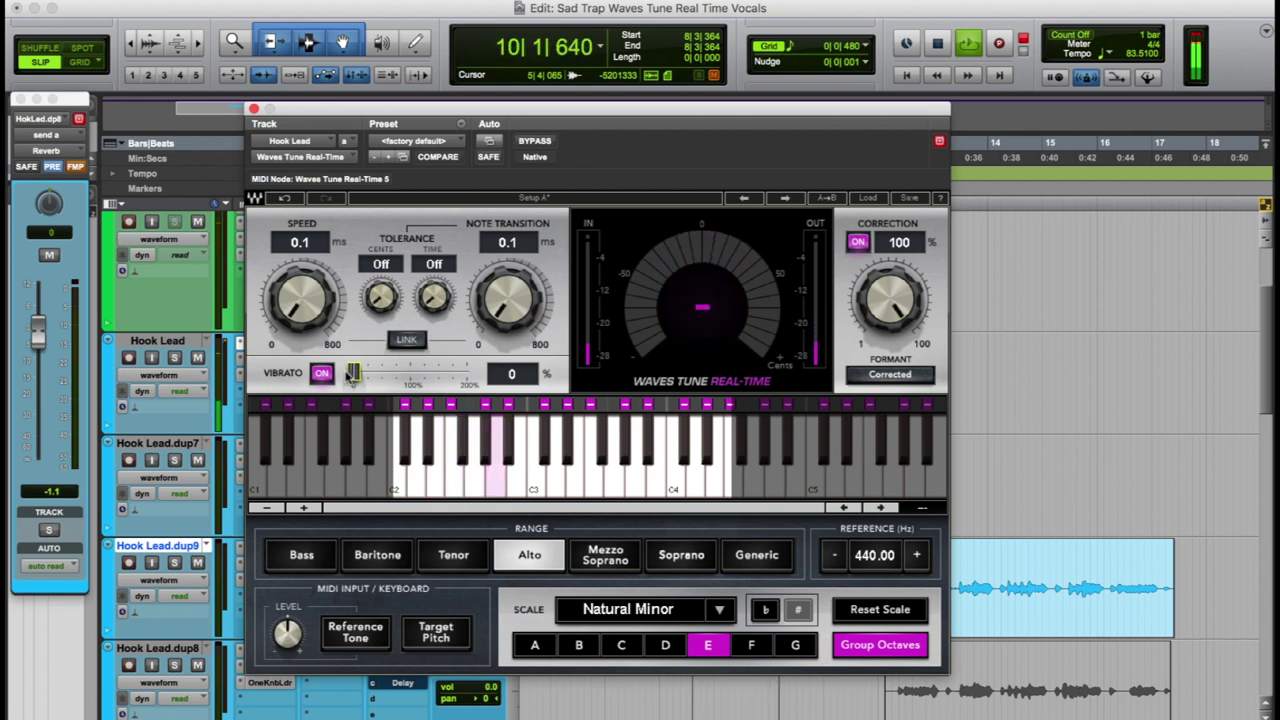
click(253, 108)
key(space)
key(space)
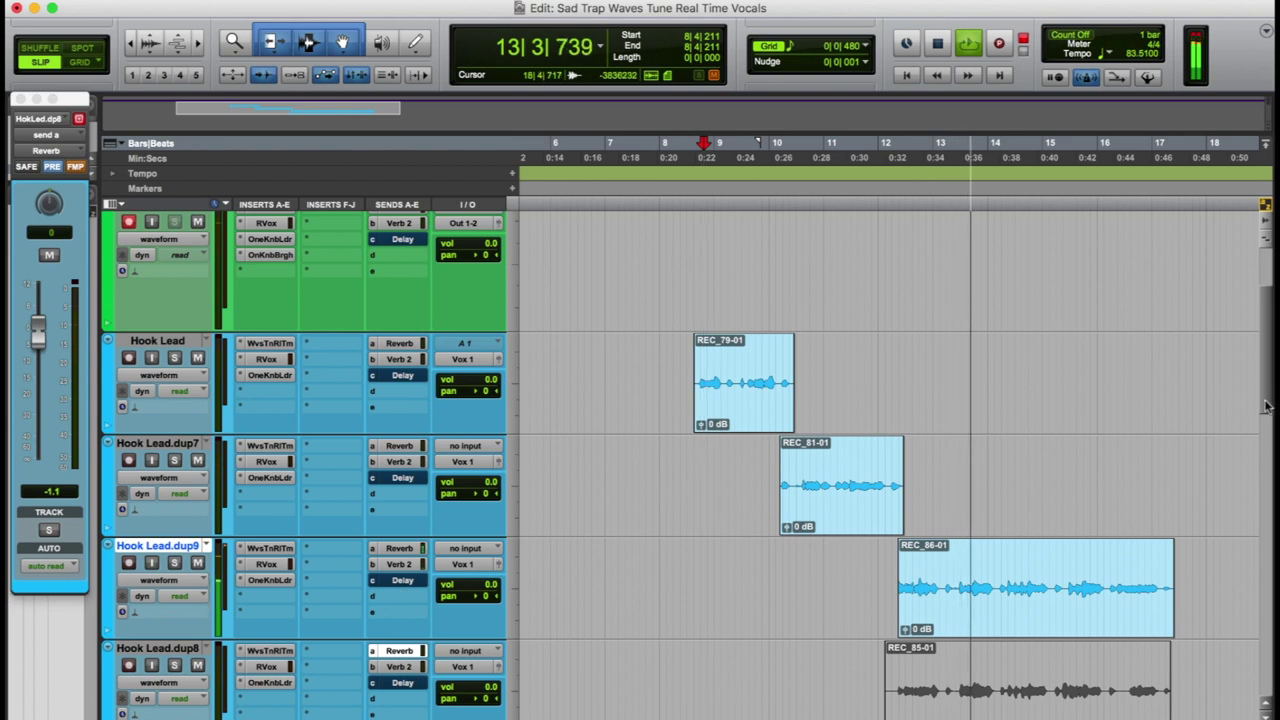
Move the muted REC_85-01 clip to HokLead.dup10 and record a new take from about bar 8 for the emptied Hook Lead.dup8.
scroll(1257, 444, down, 2)
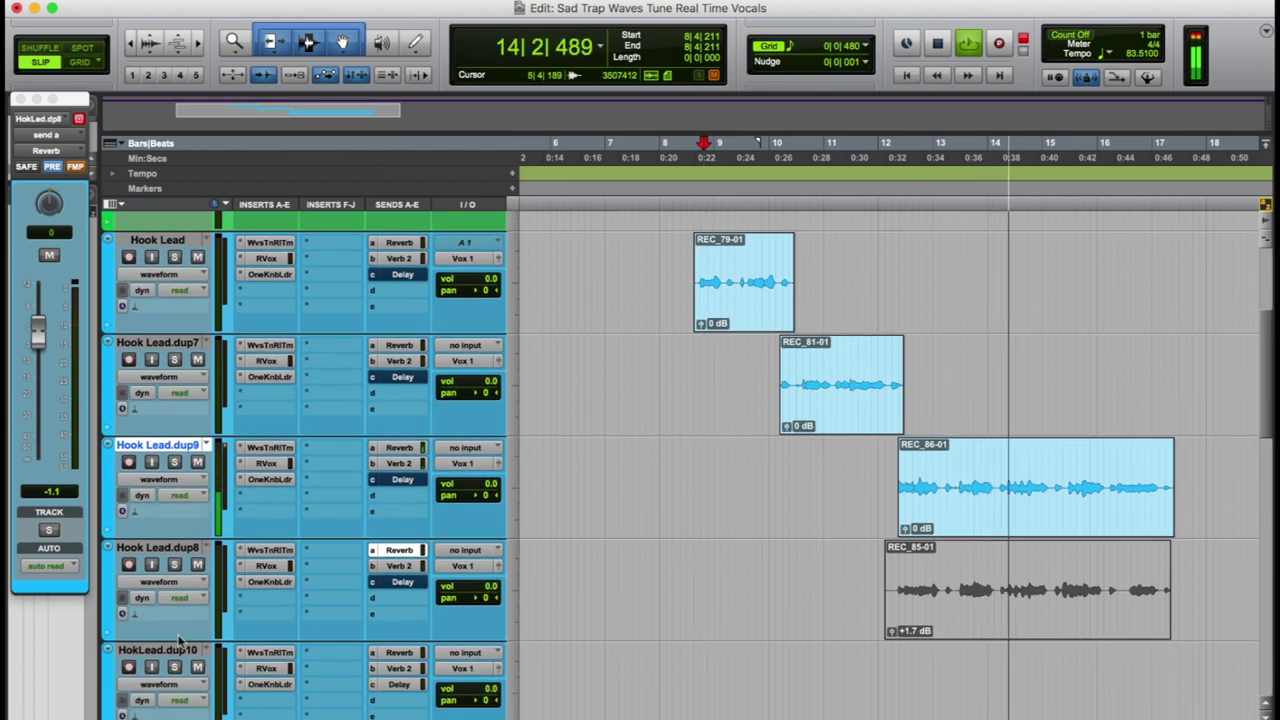
drag(1020, 632, 1022, 665)
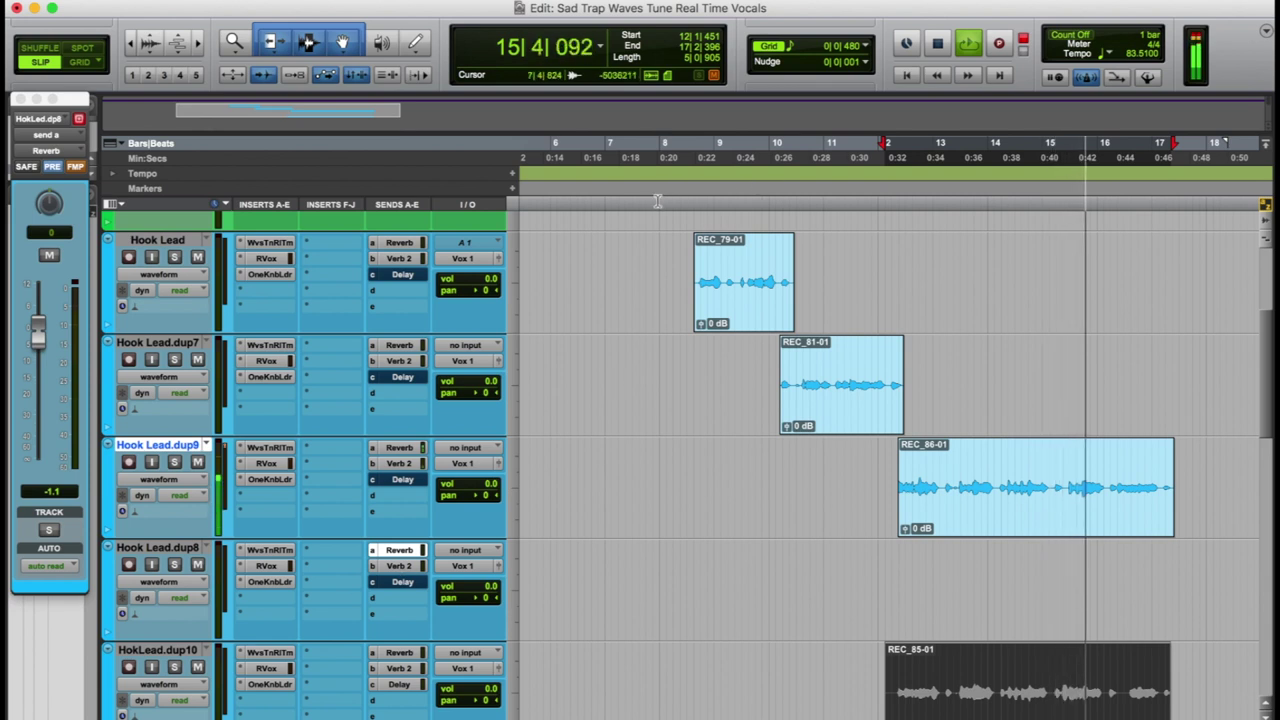
click(650, 204)
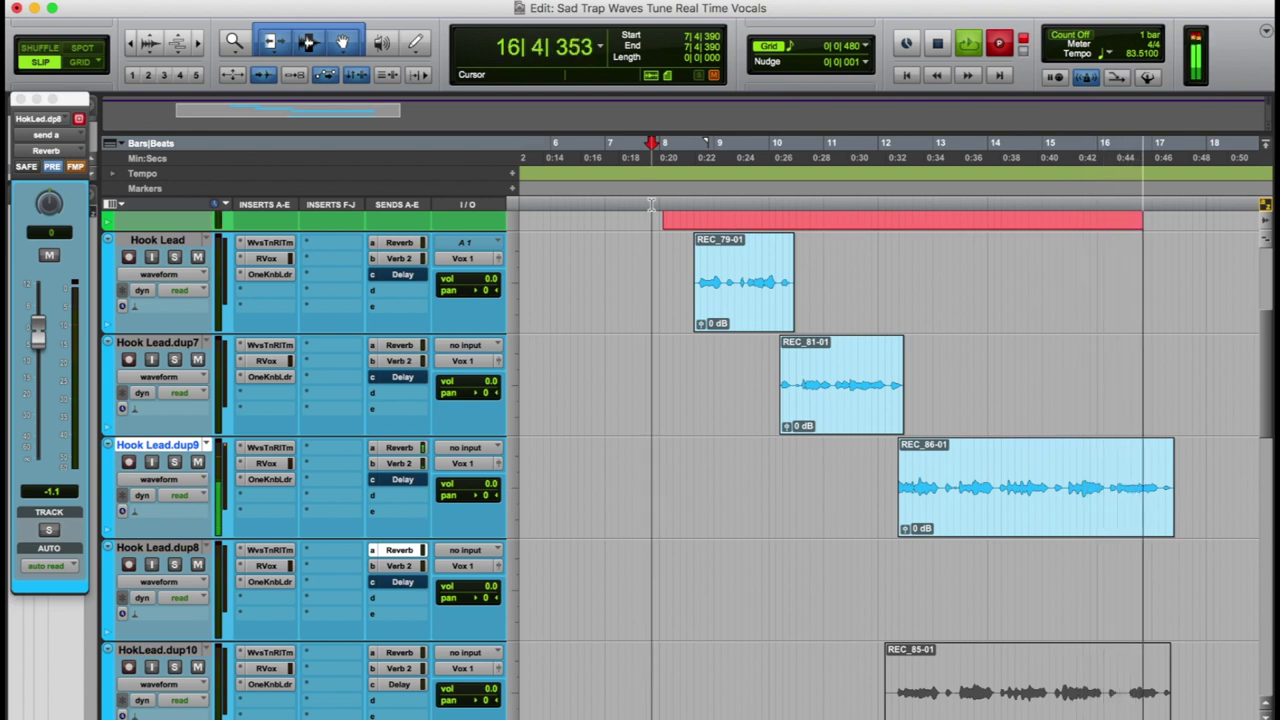
key(space)
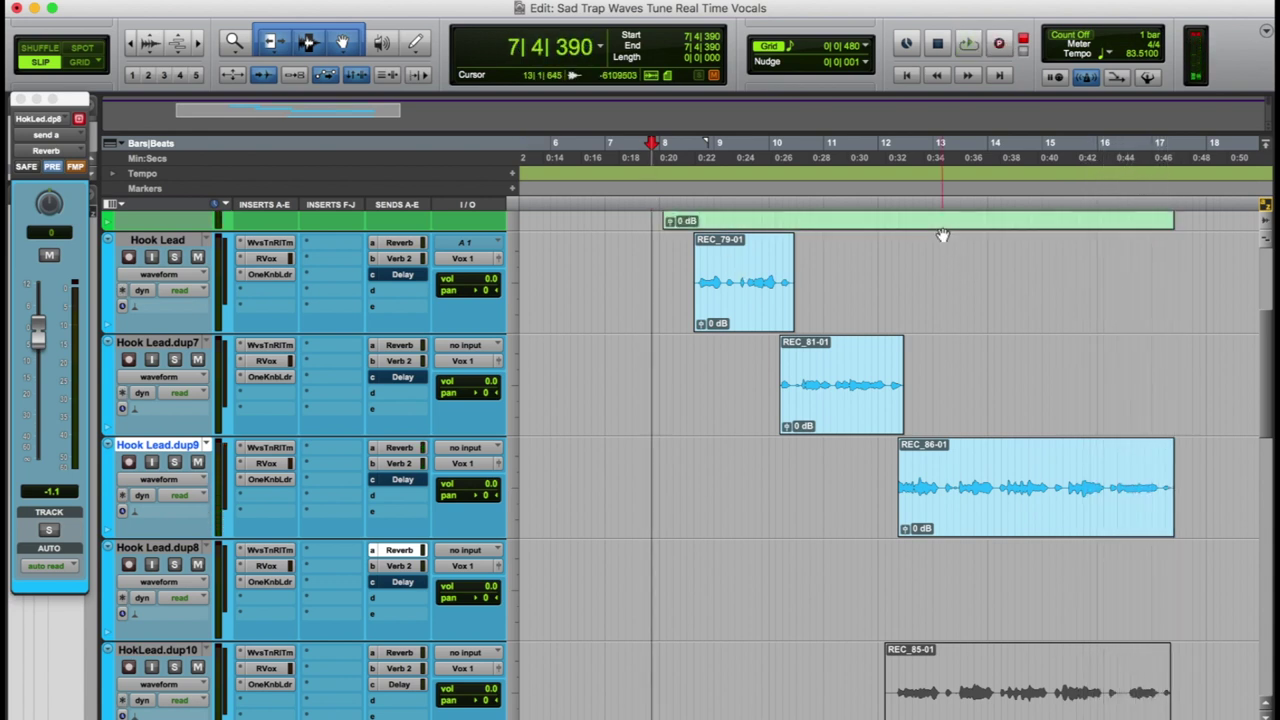
drag(946, 277, 950, 486)
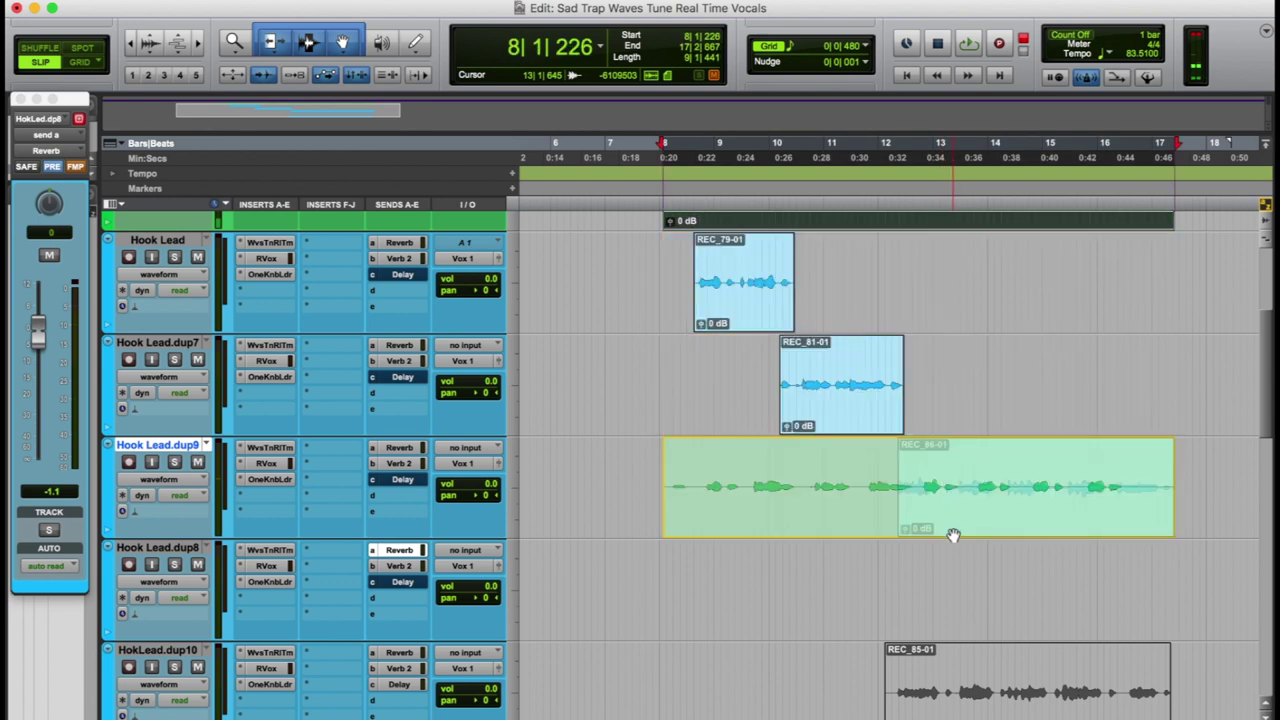
drag(953, 535, 951, 560)
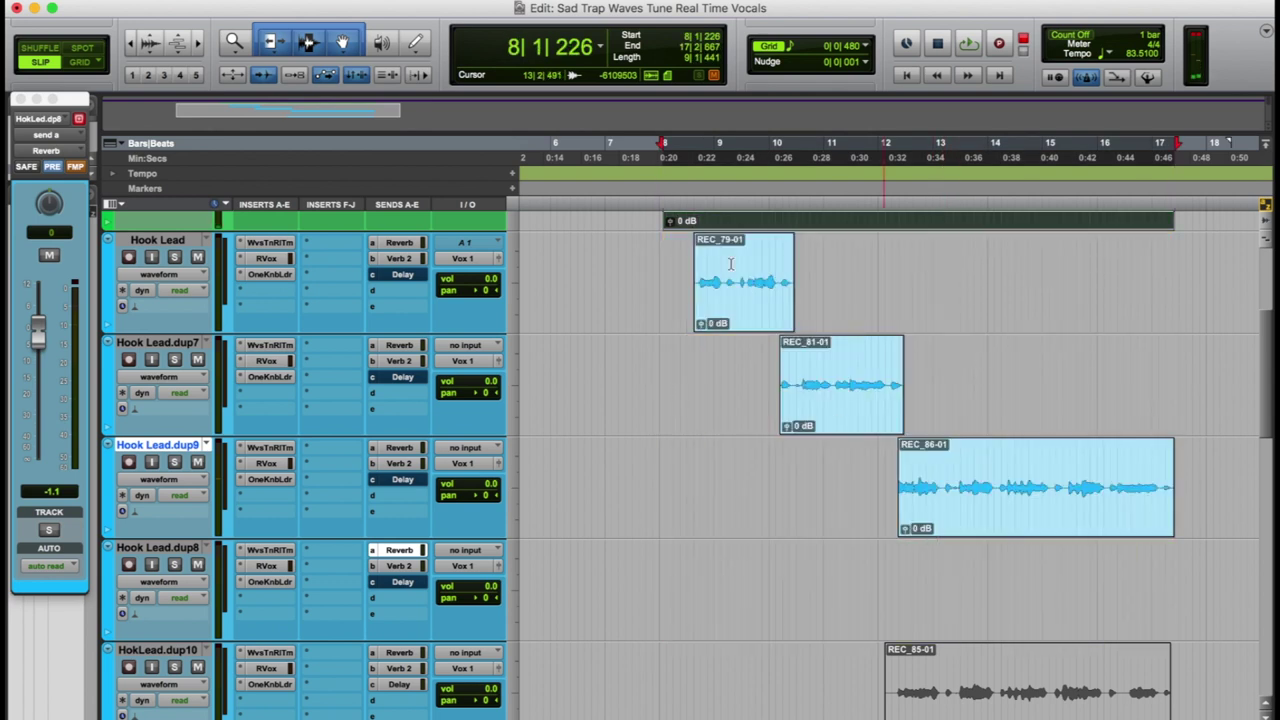
Play back the hook from 8|3|302 and trim the end of the REC_87-01 clip on Hook Lead.dup8 to 16|3|421.
click(690, 206)
key(space)
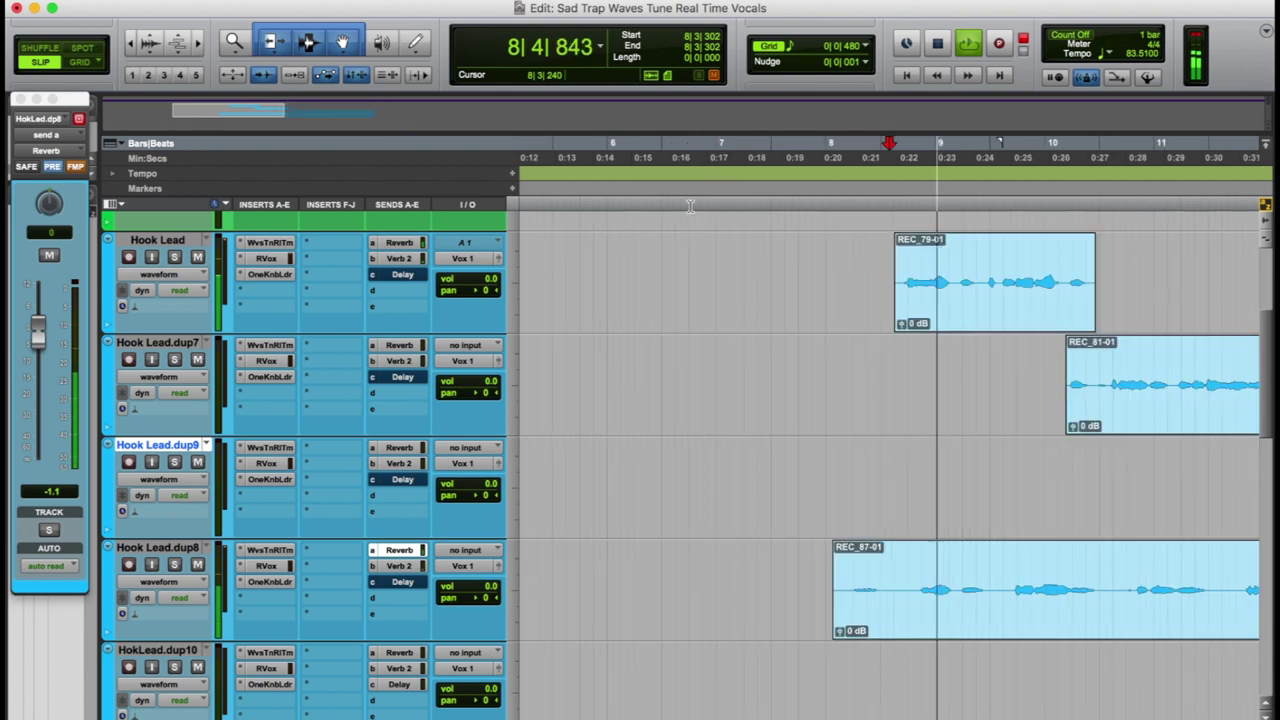
key(r)
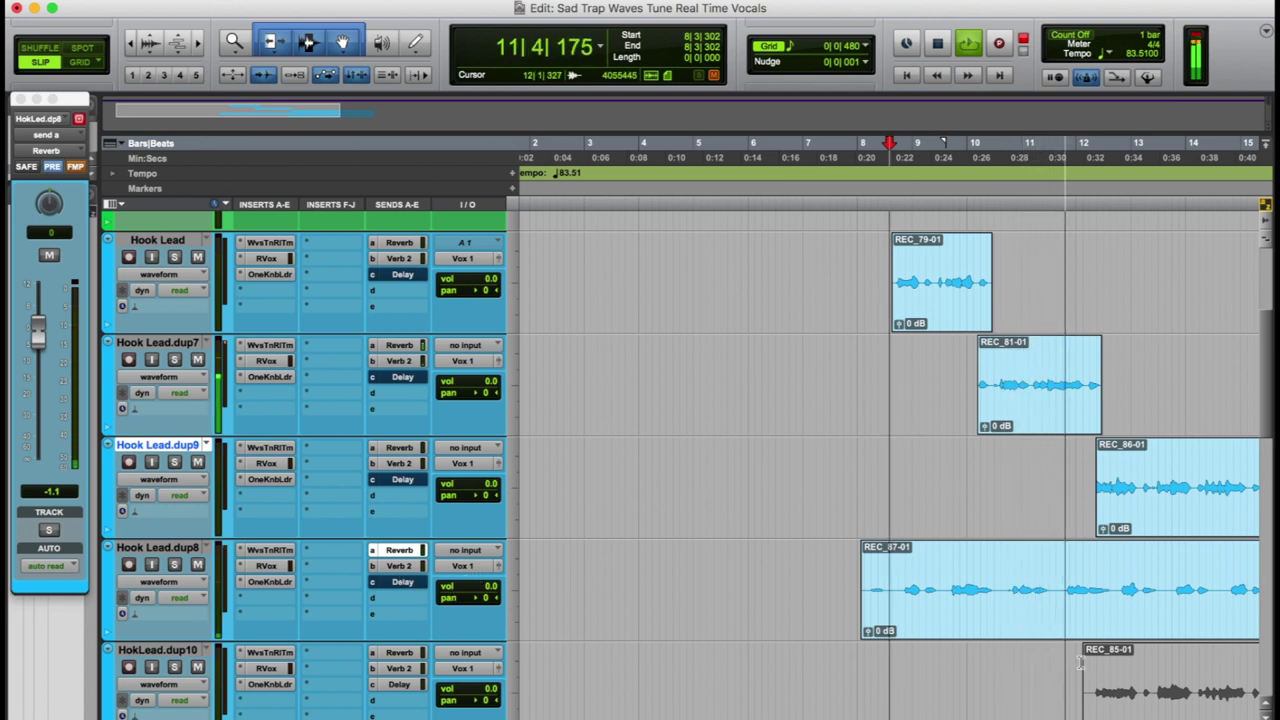
key(super+bracketleft)
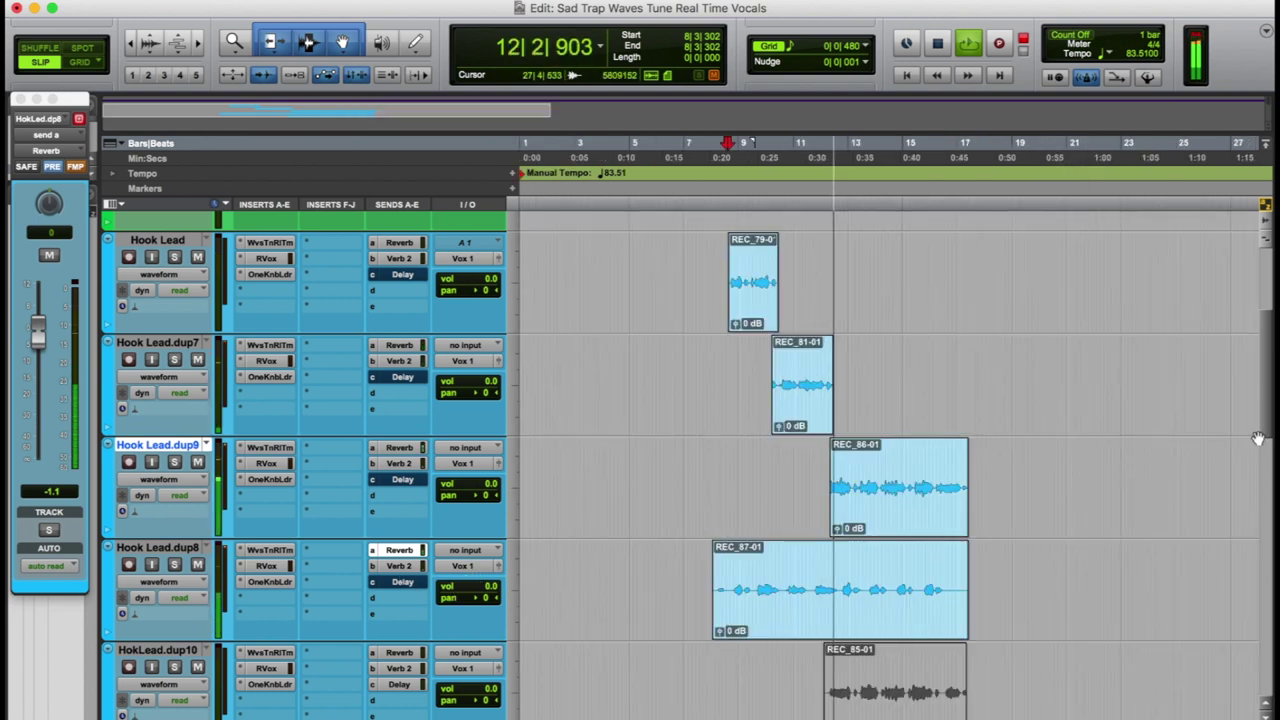
scroll(1258, 438, down, 3)
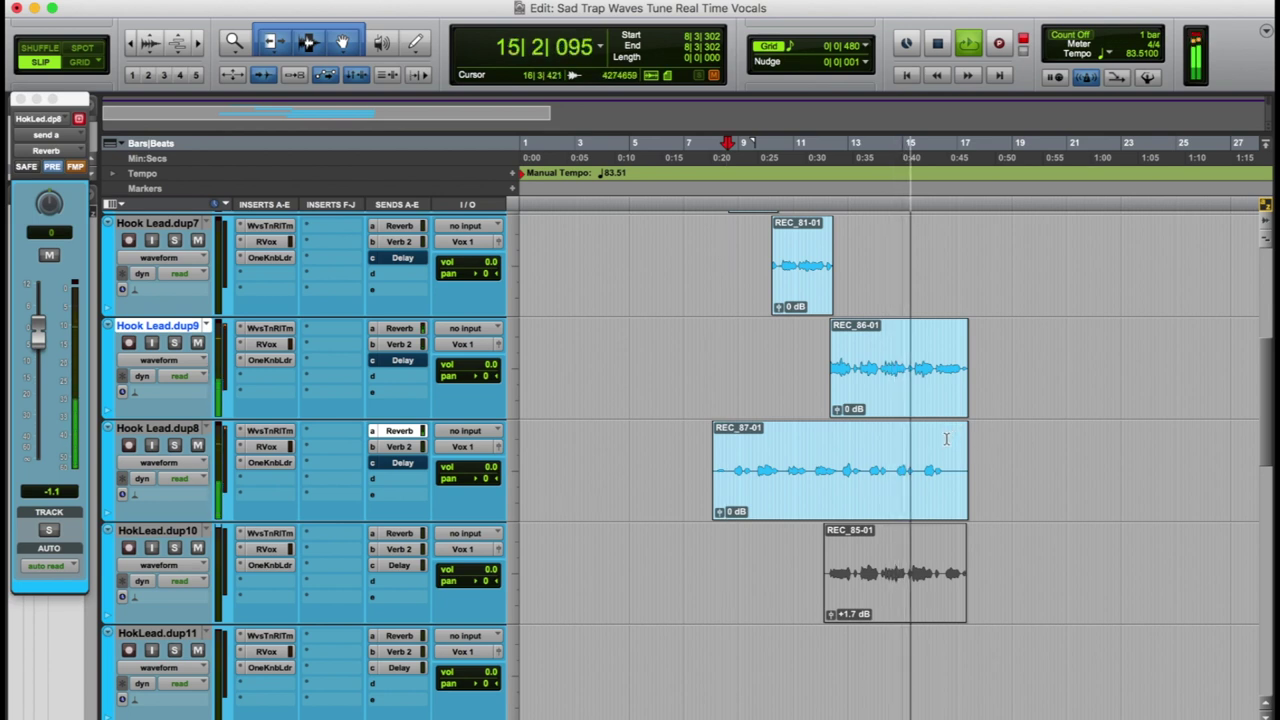
drag(966, 438, 946, 432)
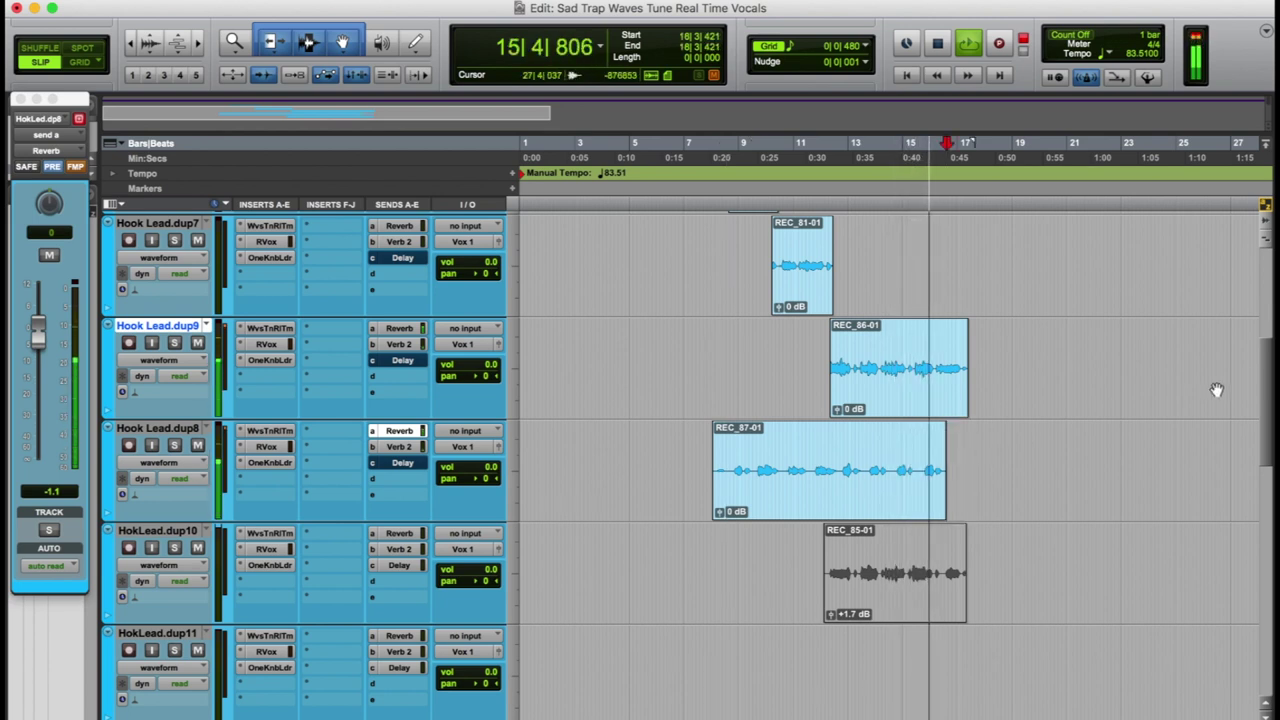
Unmute the REC_85-01 clip on HokLead.dup10 and add the SoundToys Little AlterBoy plug-in to that track's insert d.
click(900, 614)
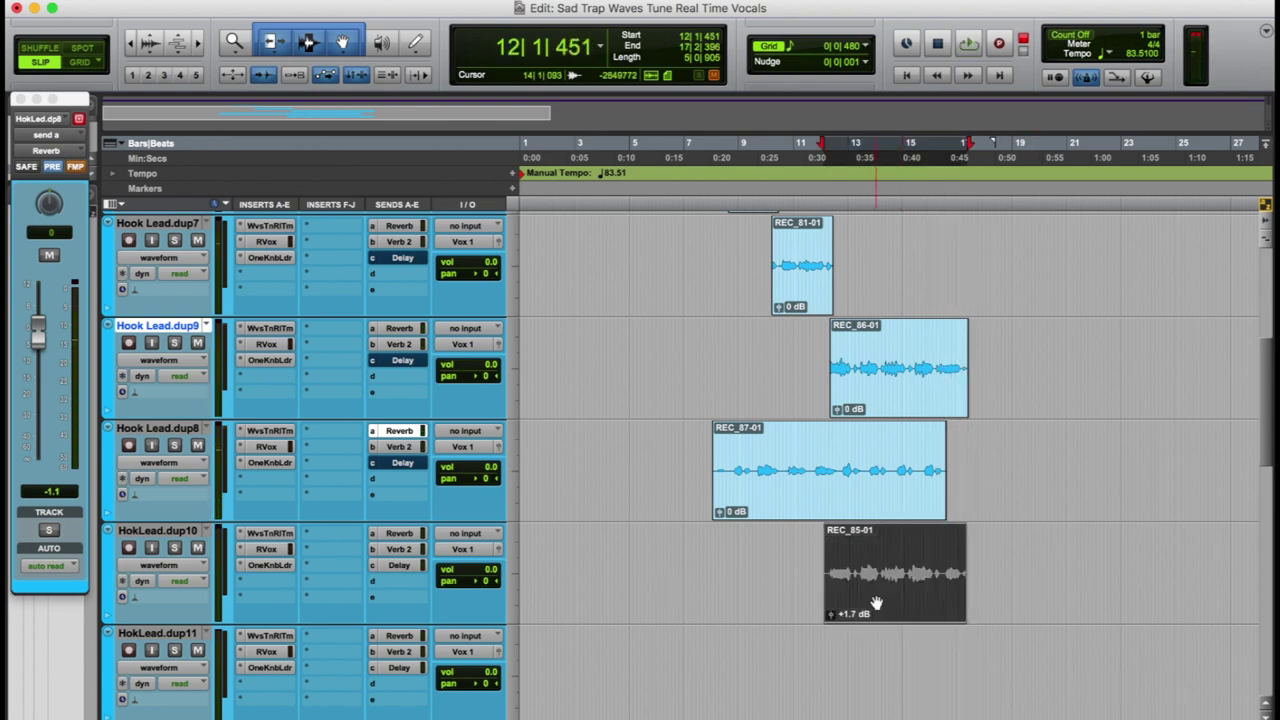
key(super+m)
click(285, 589)
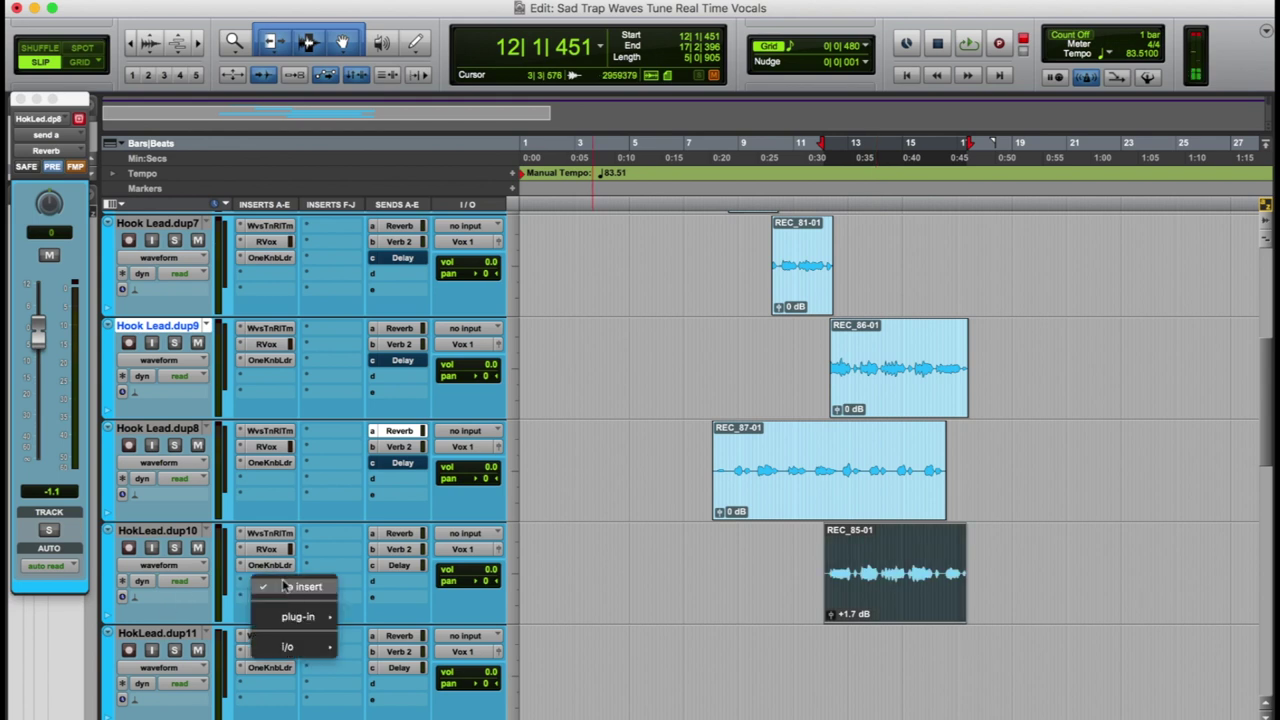
mouse_move(297, 620)
mouse_move(398, 690)
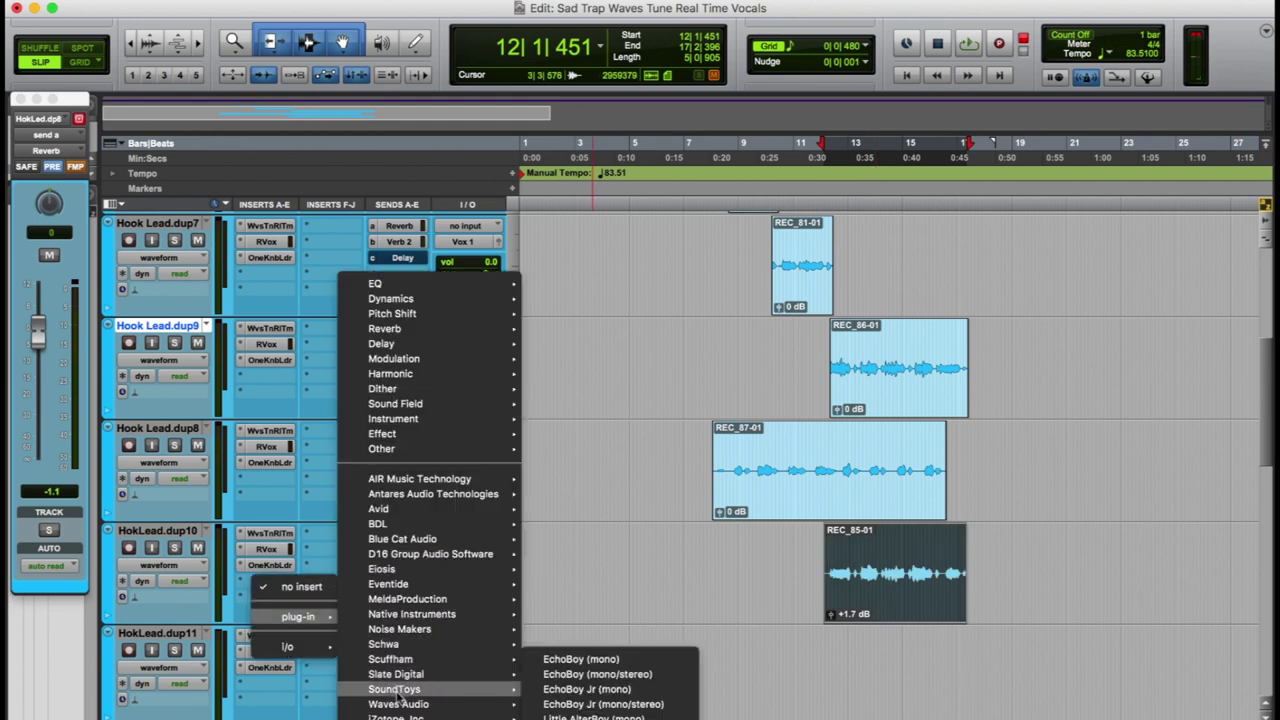
click(585, 705)
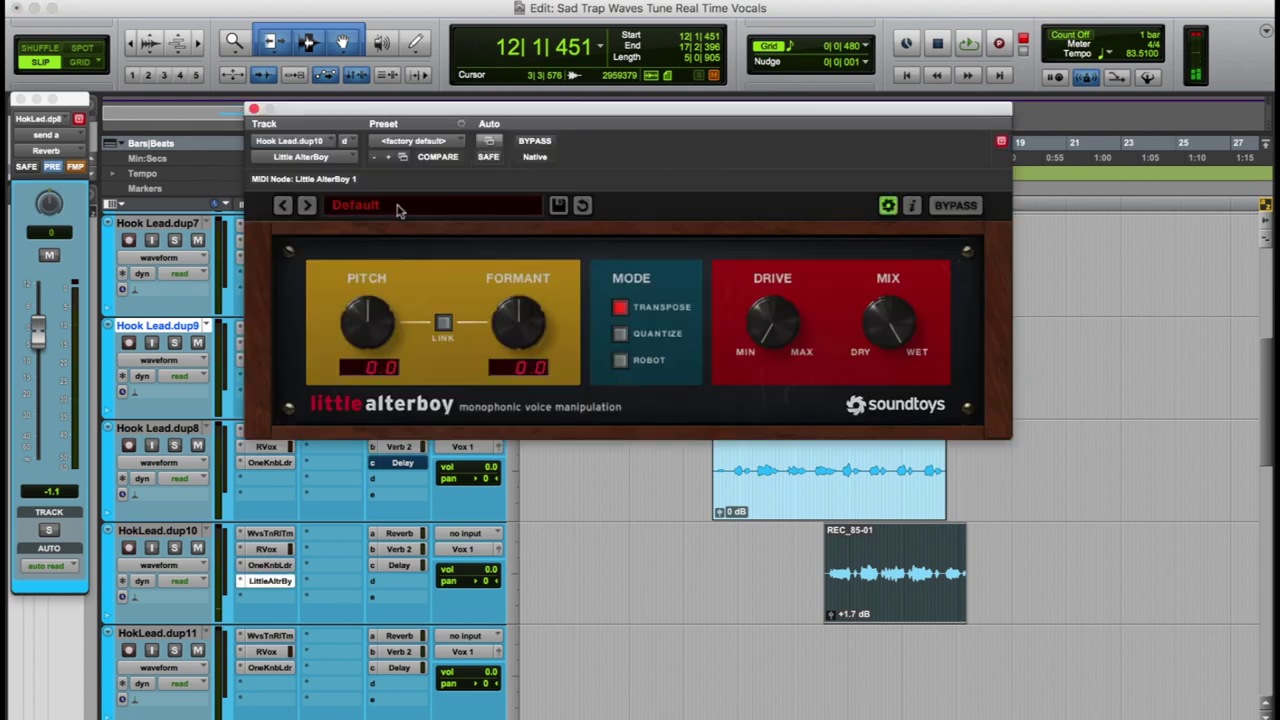
Load the user preset Hannah Montanna Drunk in Little AlterBoy and reposition the plug-in window.
click(398, 210)
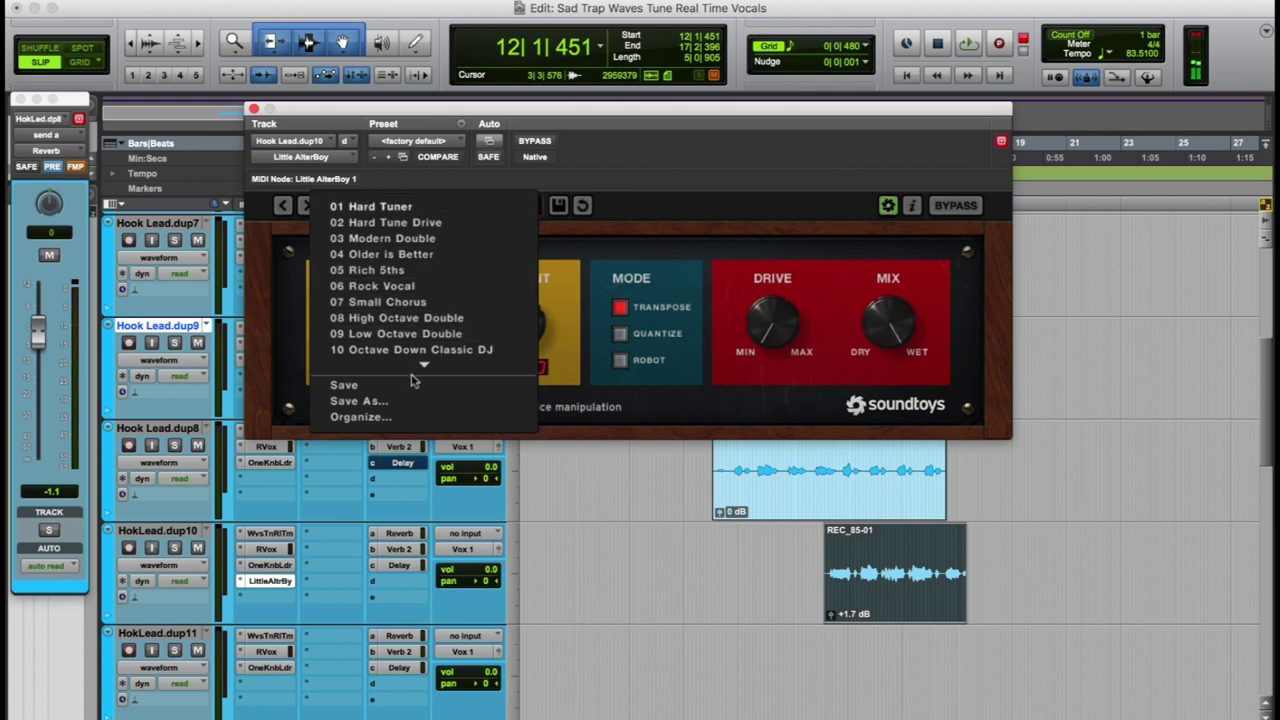
scroll(419, 388, down, 1)
mouse_move(428, 372)
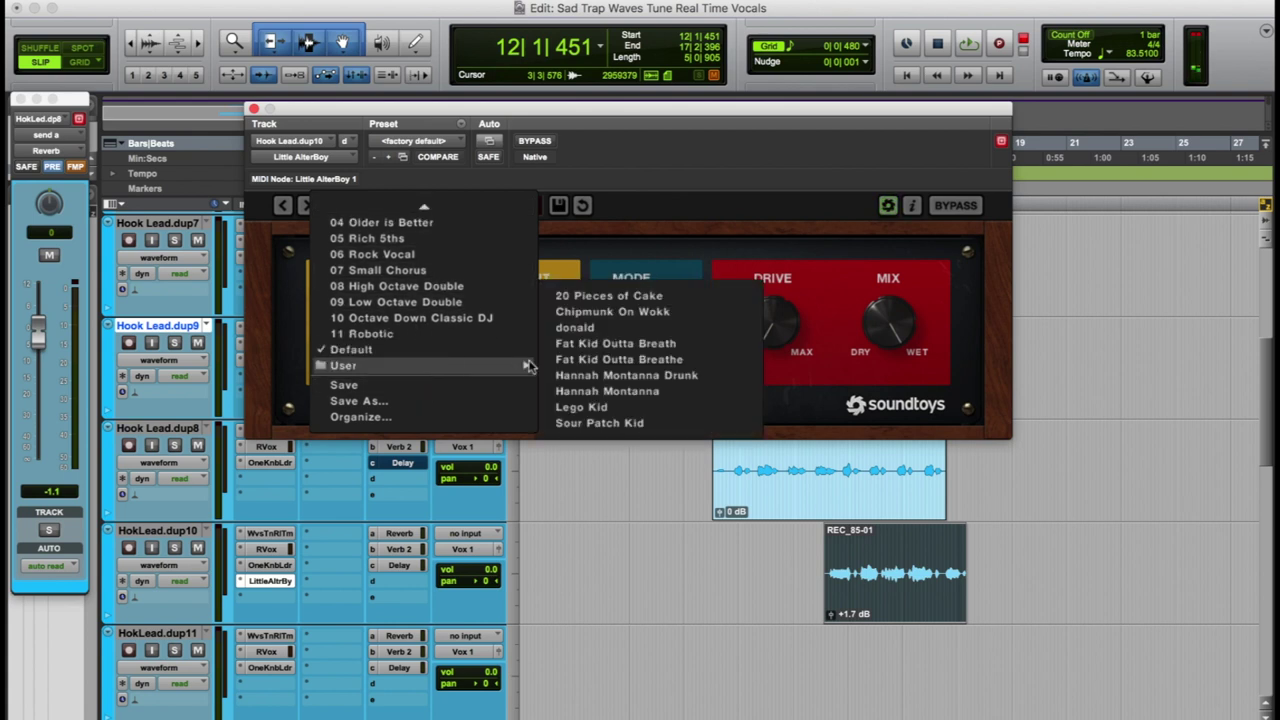
click(587, 377)
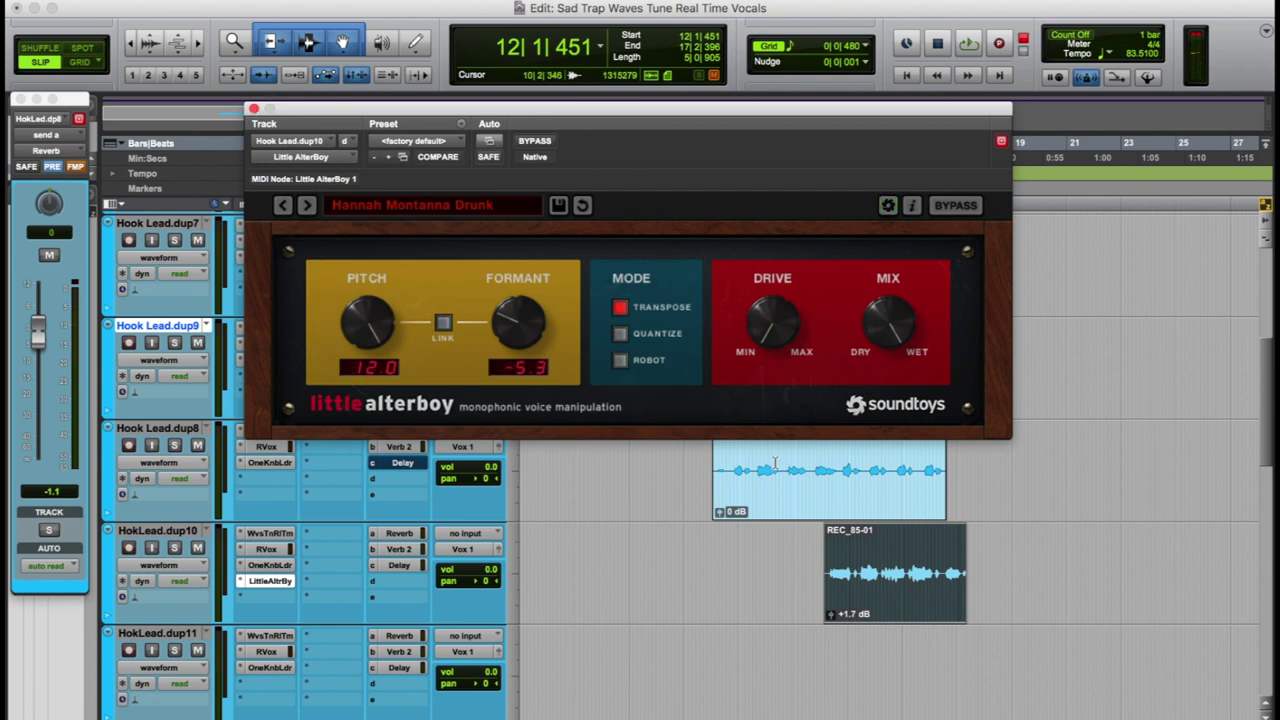
drag(515, 115, 461, 123)
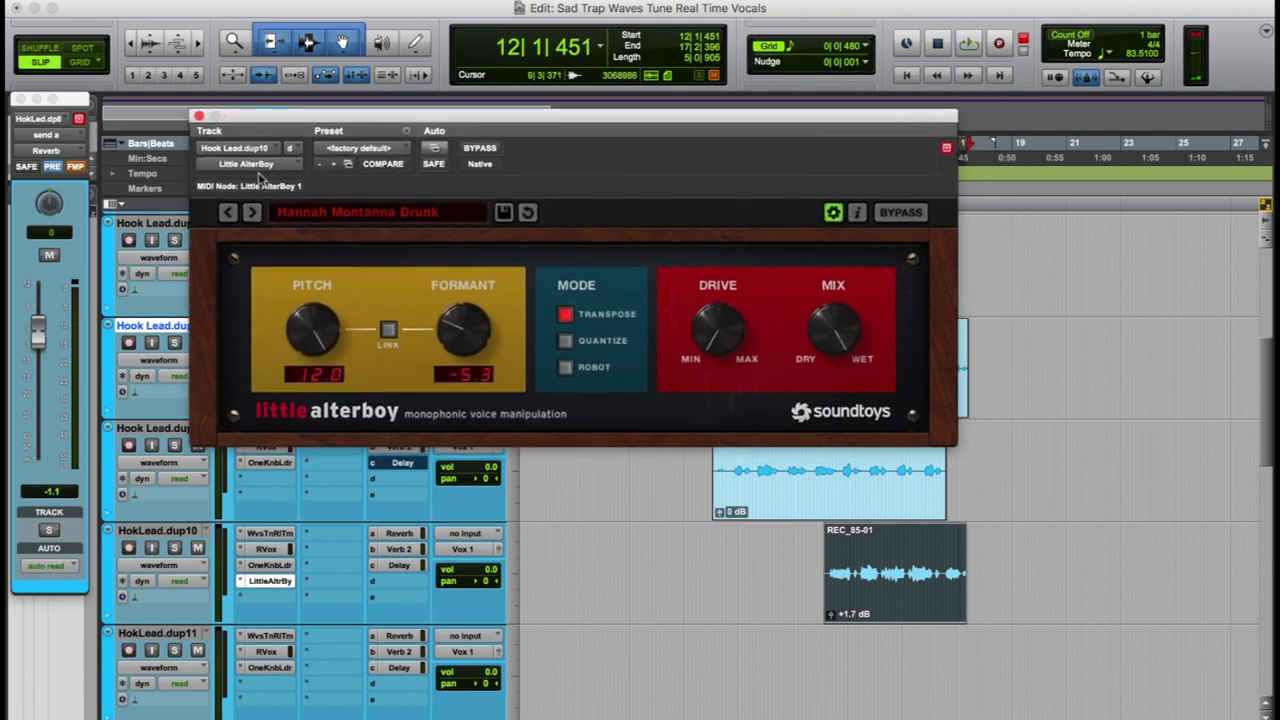
Close Little AlterBoy and add the SoundToys Little MicroShift plug-in to insert e of HokLead.dup10.
click(199, 116)
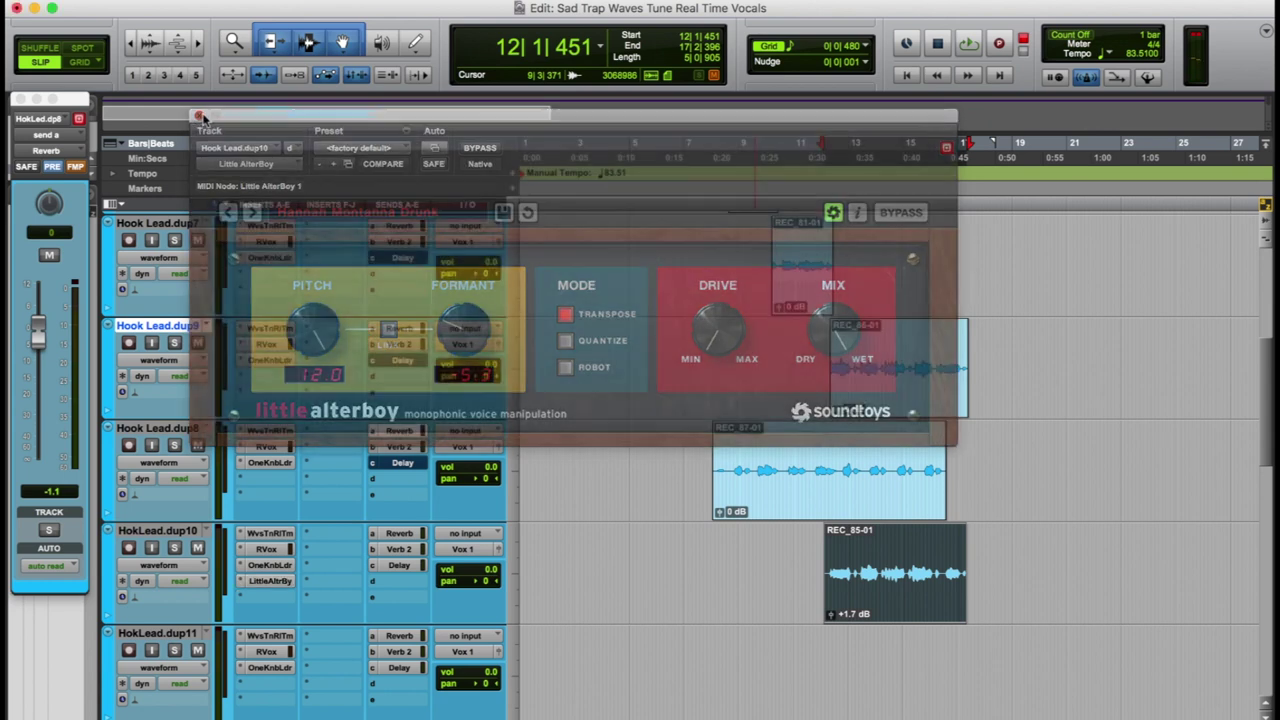
click(260, 604)
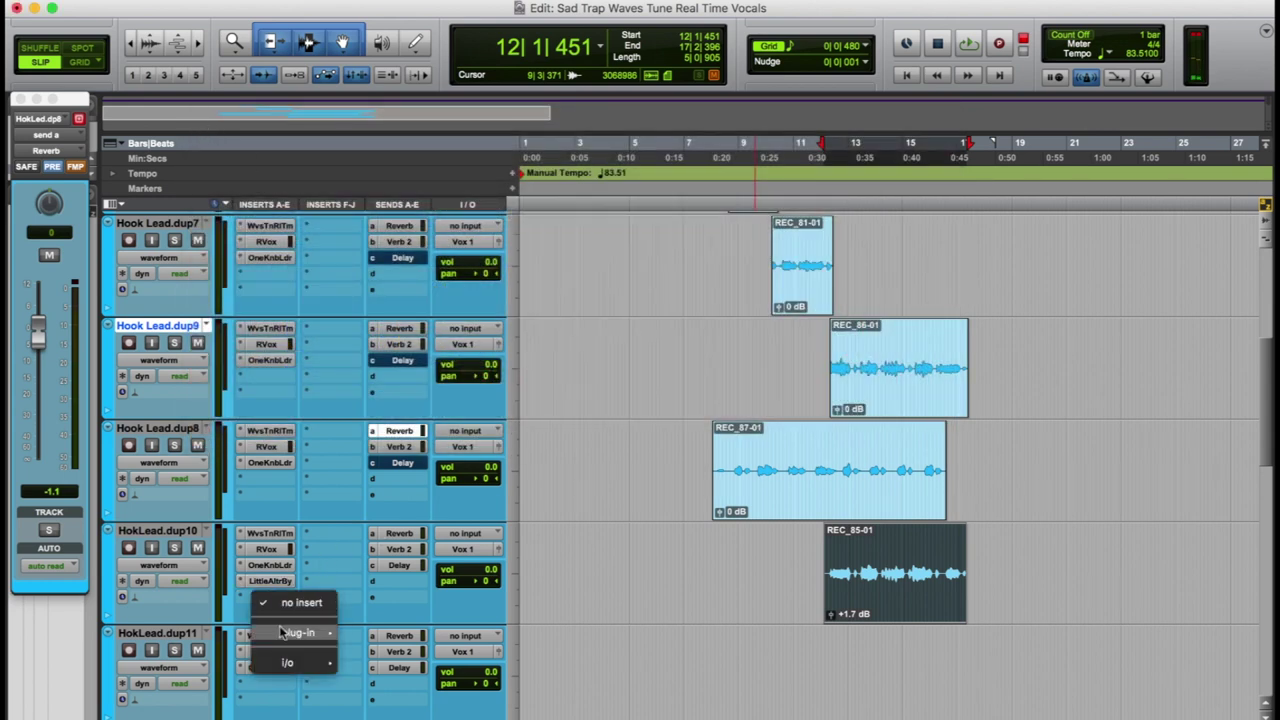
mouse_move(290, 634)
mouse_move(465, 692)
click(590, 690)
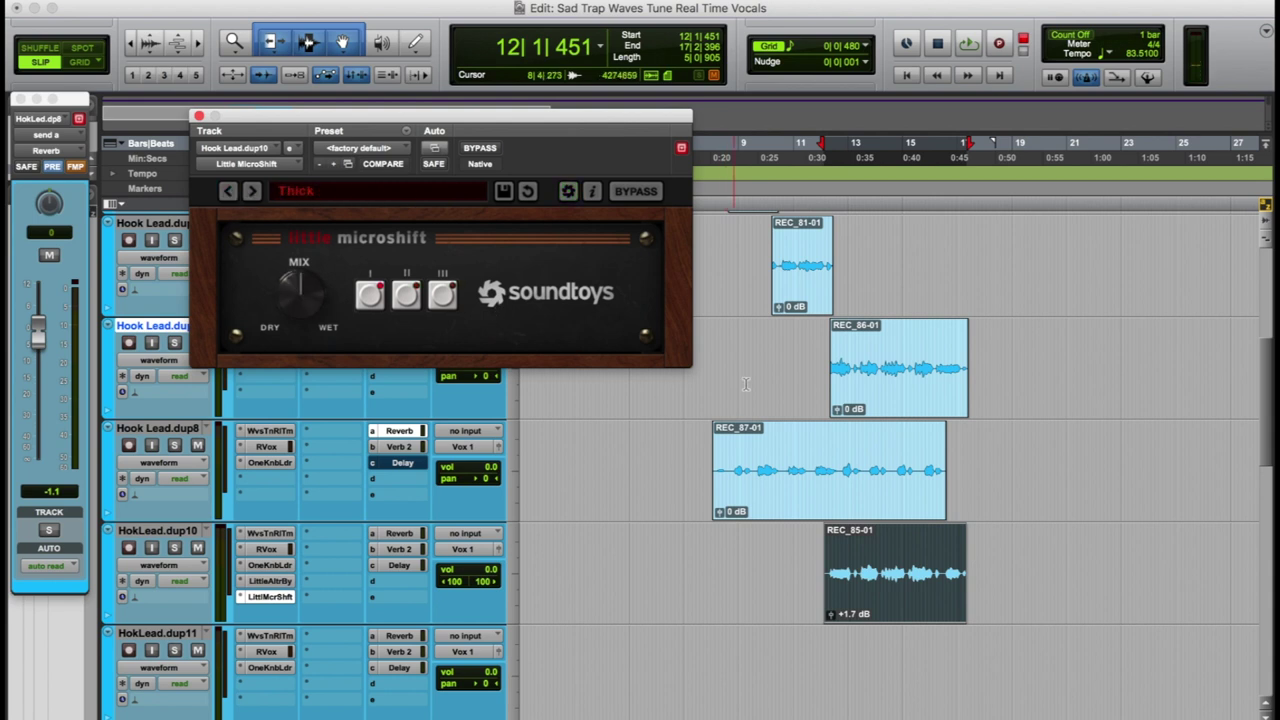
Play back the hook from 10|2|594 and switch Little MicroShift on HokLead.dup10 to style II.
click(776, 200)
key(space)
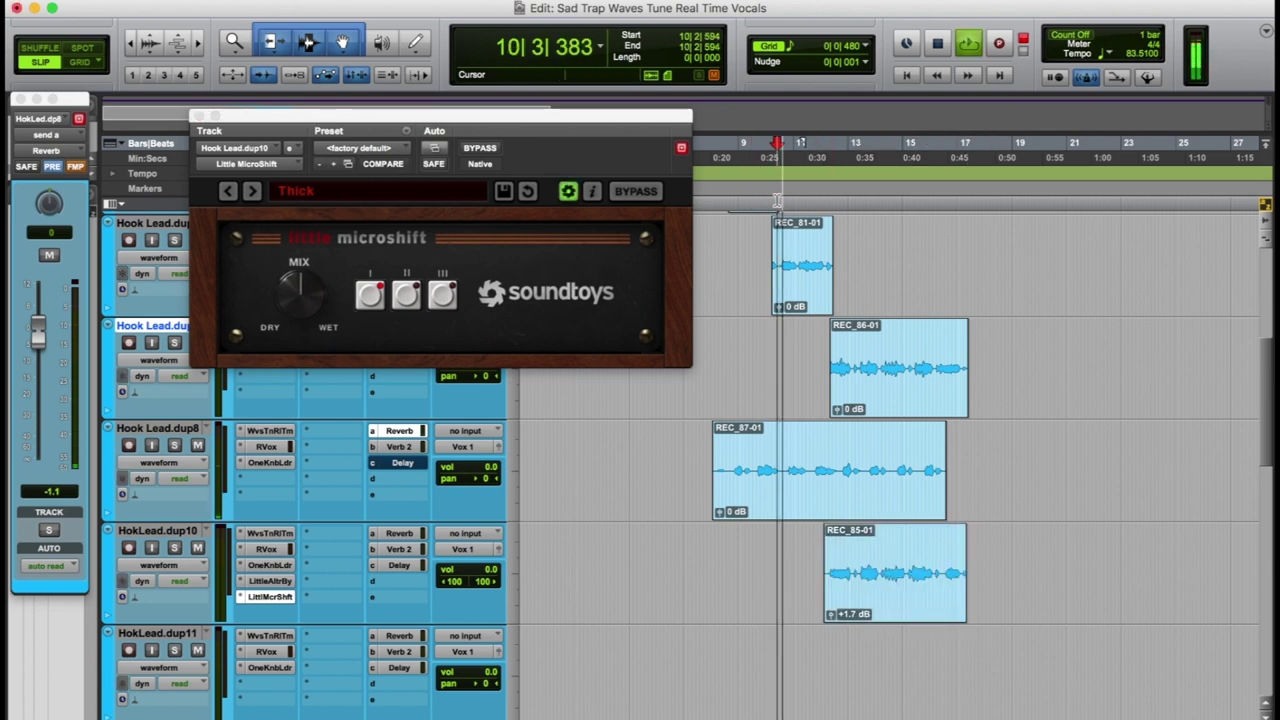
key(super+bracketright)
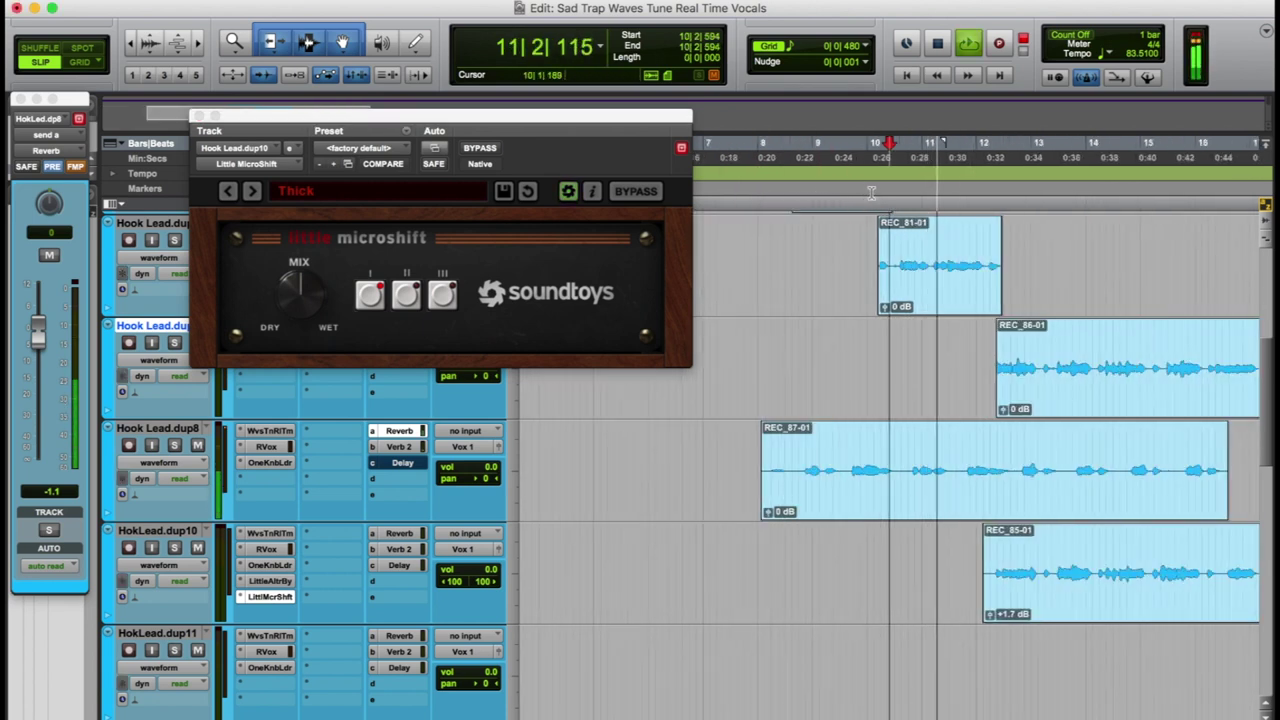
key(super+bracketleft)
key(super+bracketright)
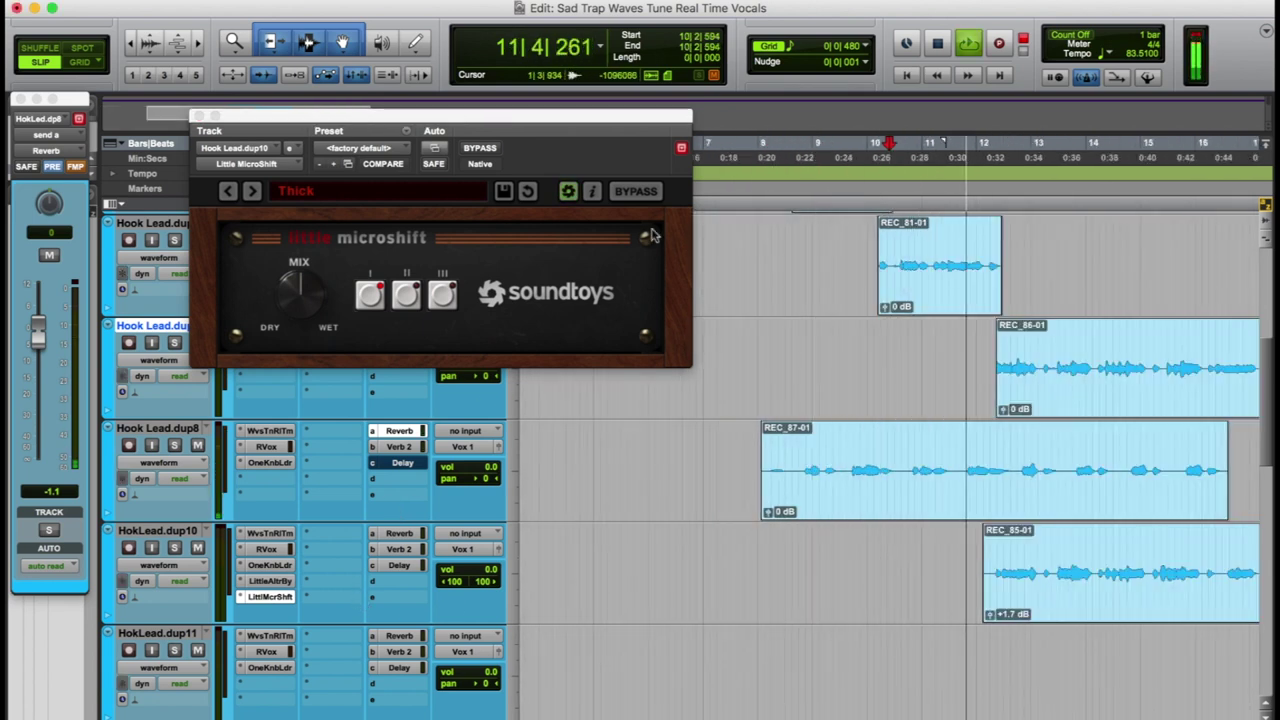
click(681, 150)
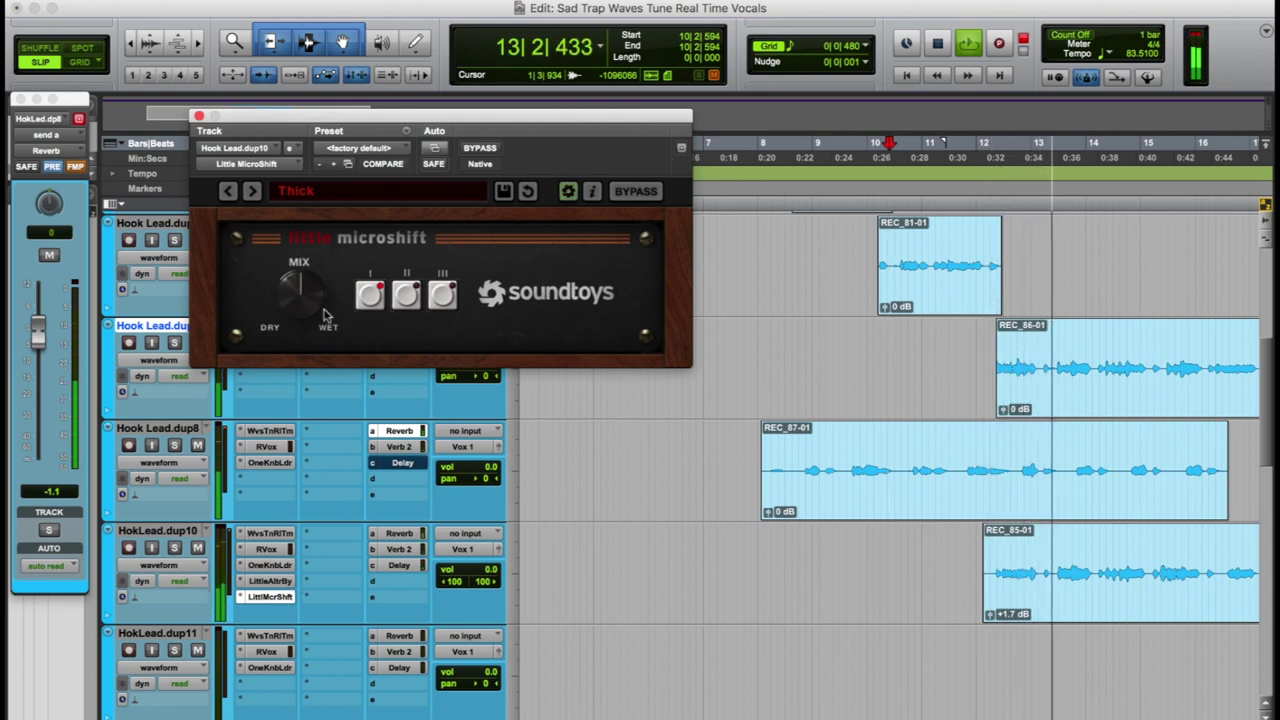
click(406, 293)
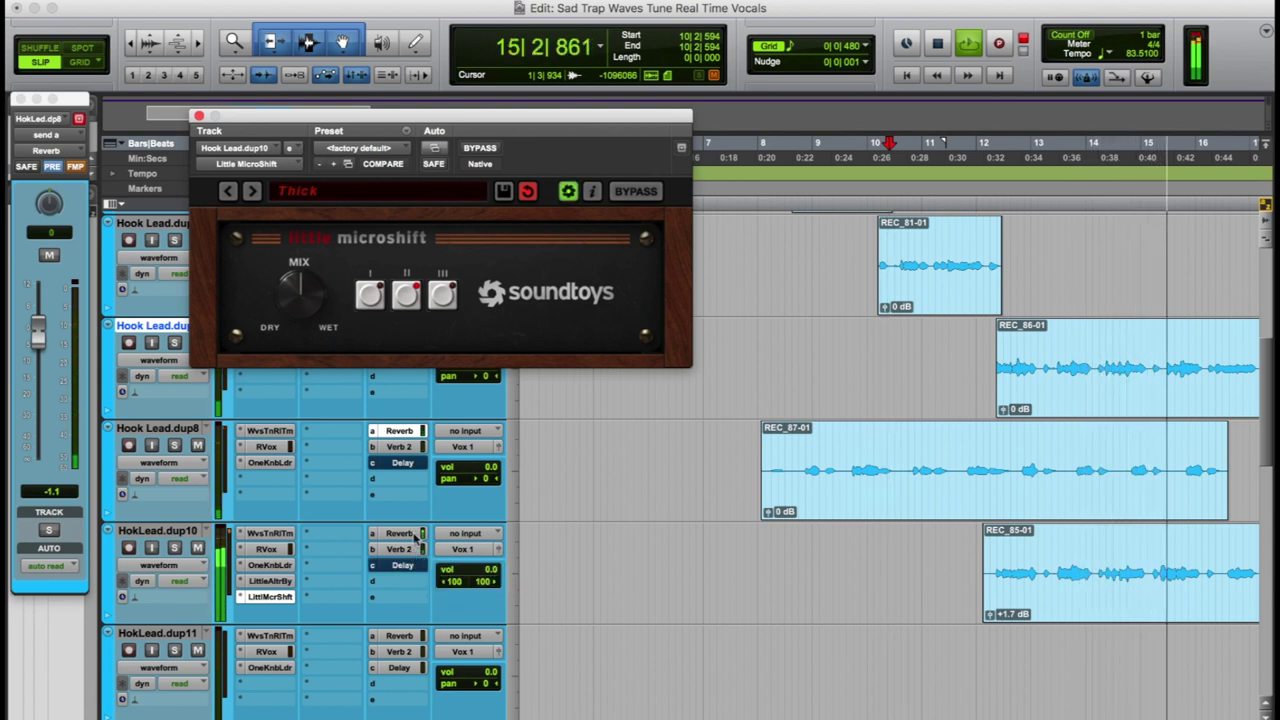
Mute the Reverb and Verb 2 sends on HokLead.dup10, bypass Little MicroShift and stop playback.
click(400, 533)
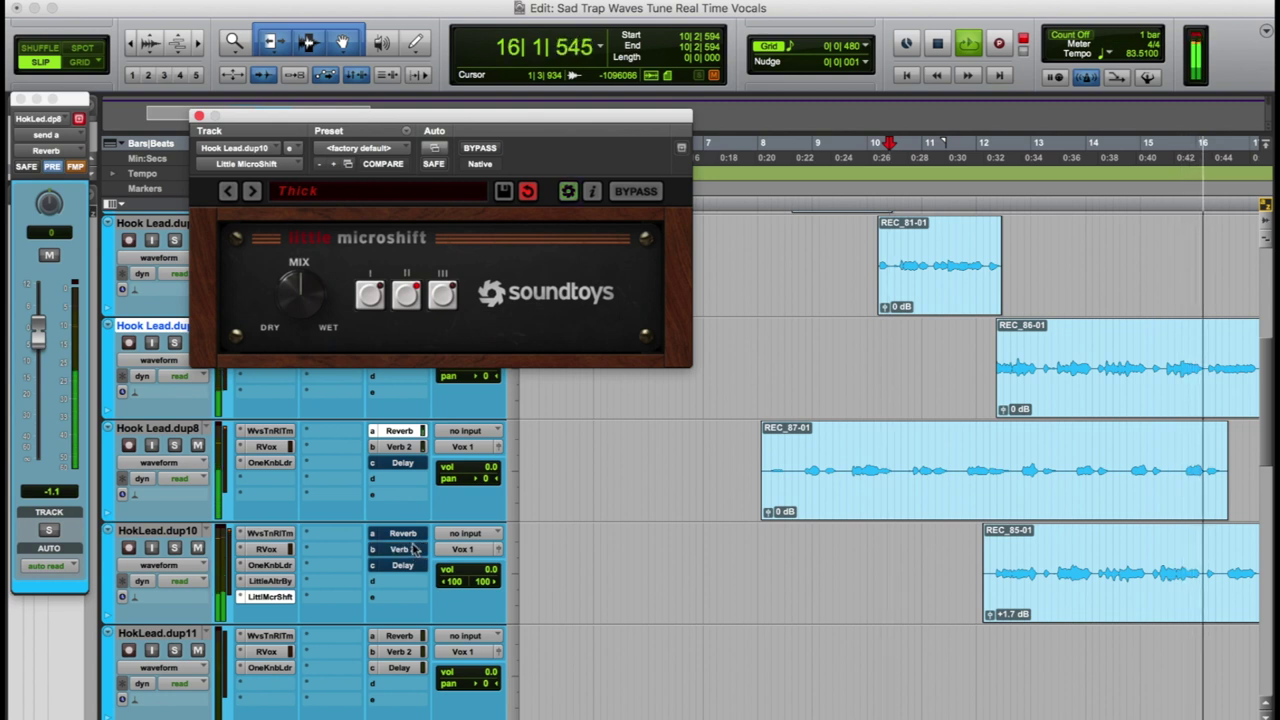
click(636, 191)
key(space)
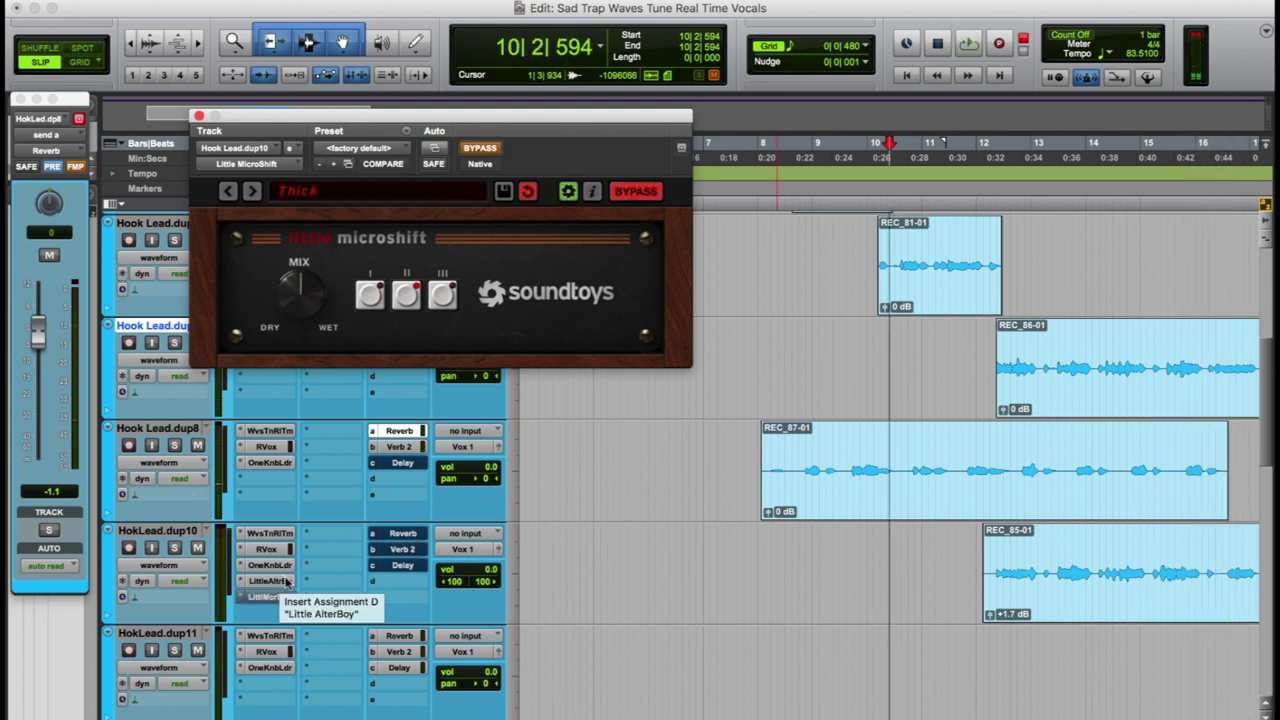
Load the user preset Hannah Montanna in Little AlterBoy on HokLead.dup10 and audition it from 11|4|170.
click(270, 581)
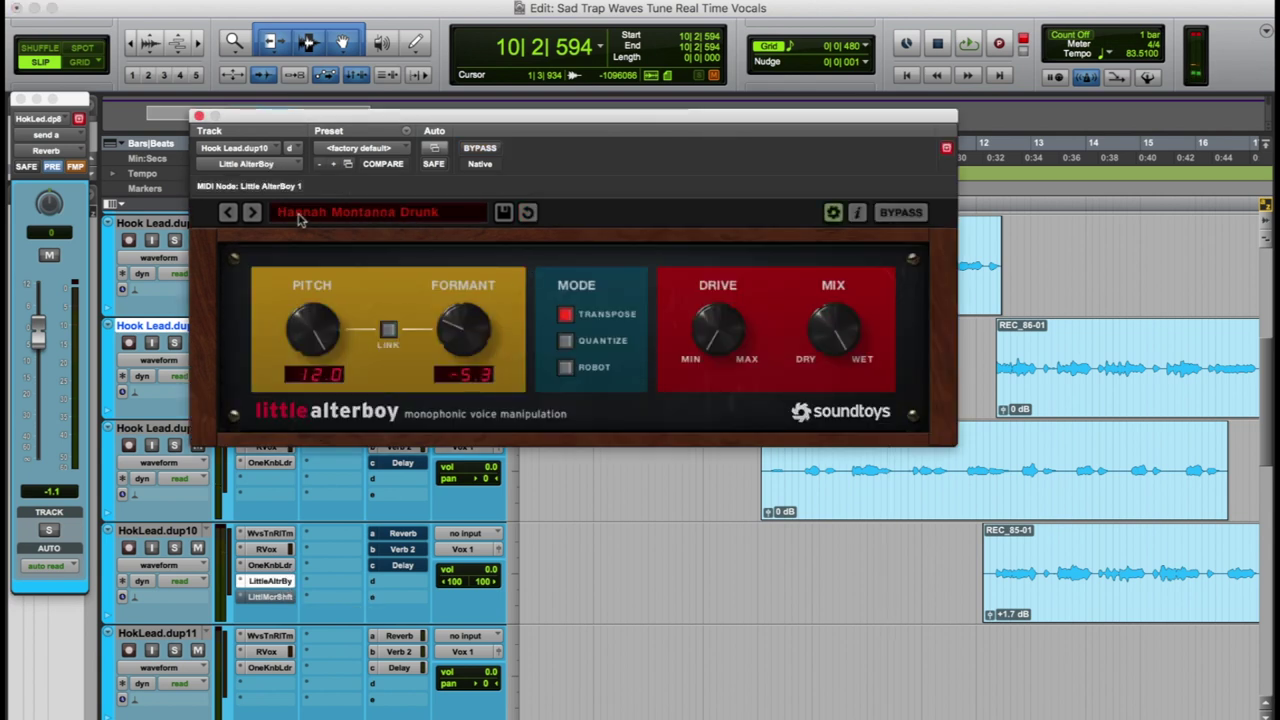
click(298, 219)
mouse_move(357, 378)
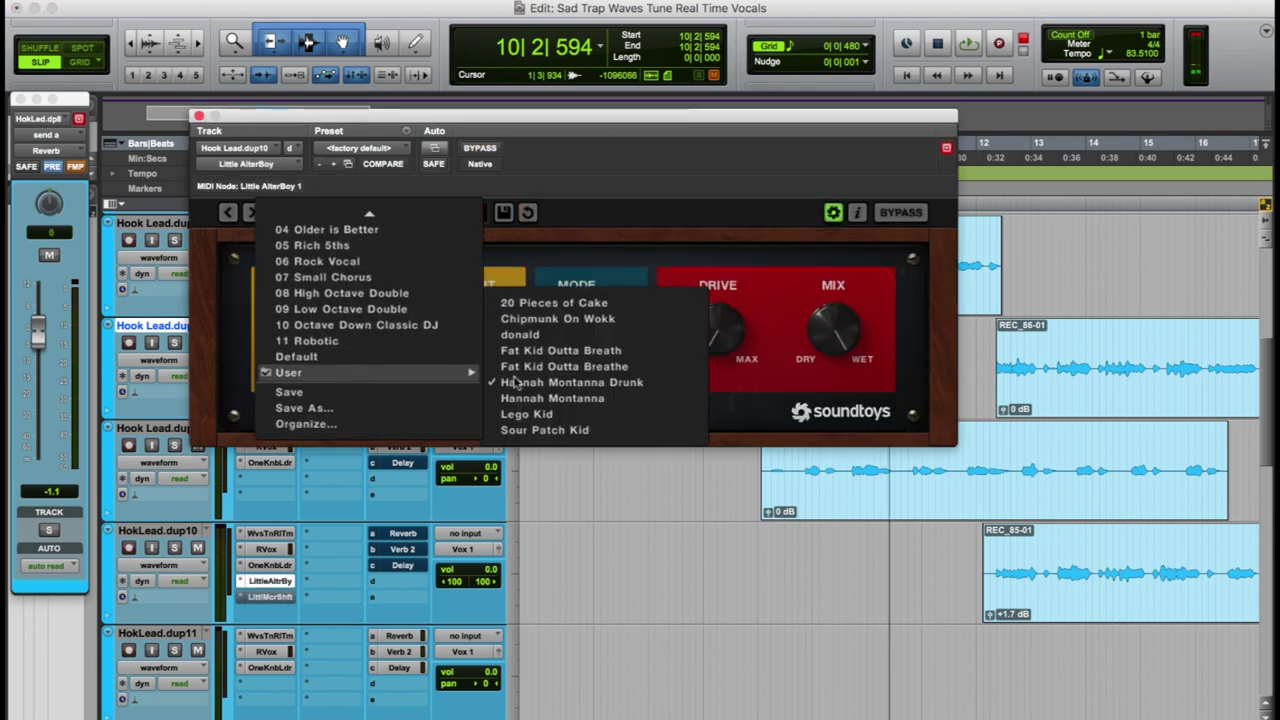
click(515, 398)
drag(877, 122, 741, 121)
click(965, 204)
key(space)
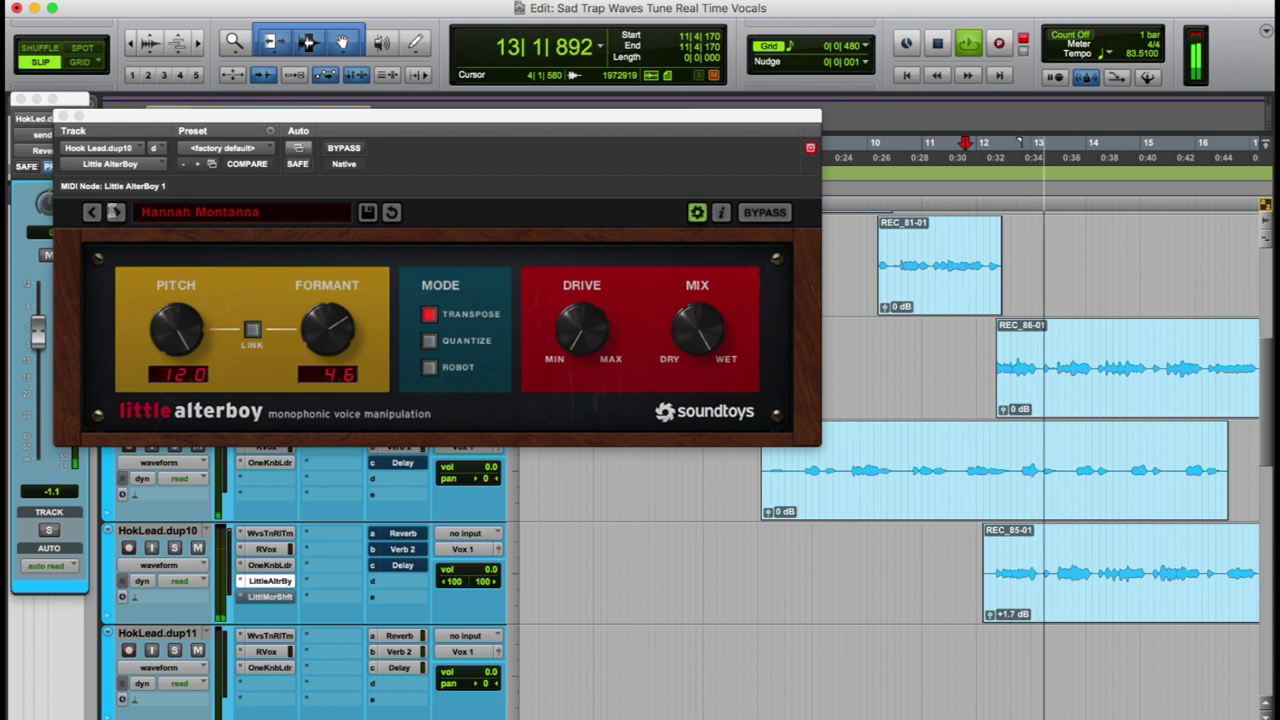
Load the user preset Fat Kid Outta Breathe in Little AlterBoy and audition it from 12|1|141.
click(244, 215)
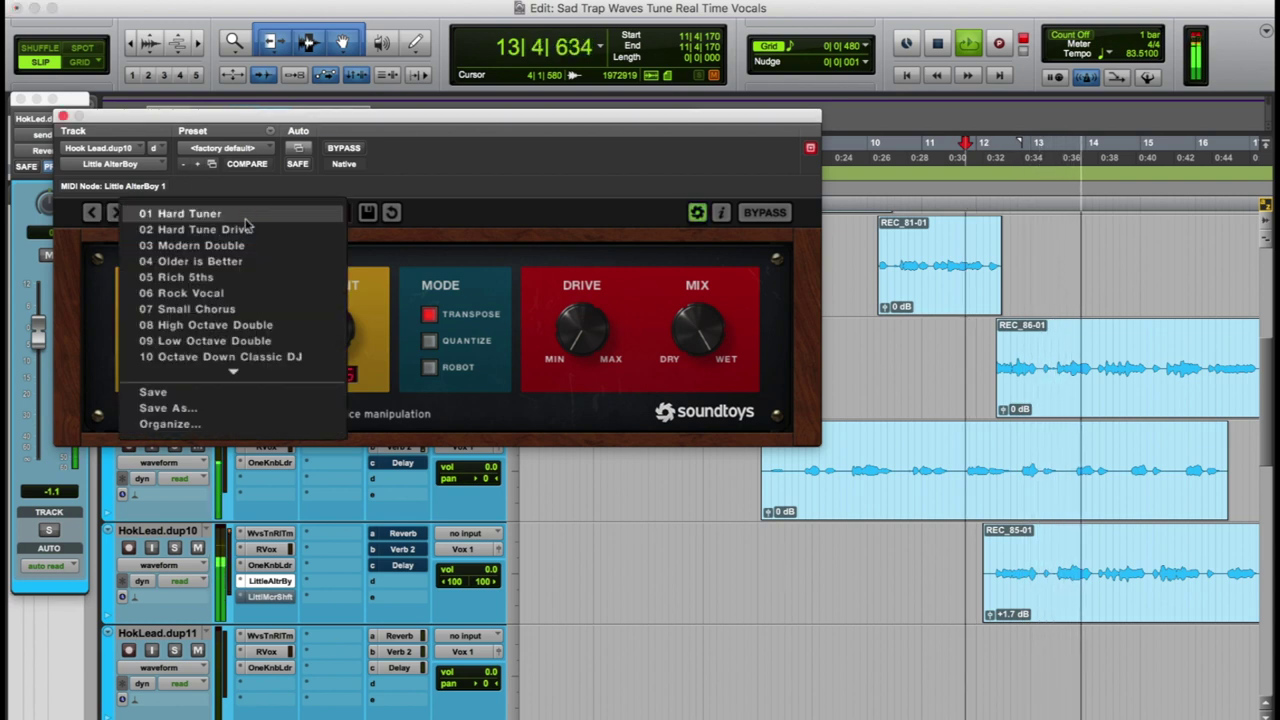
mouse_move(229, 374)
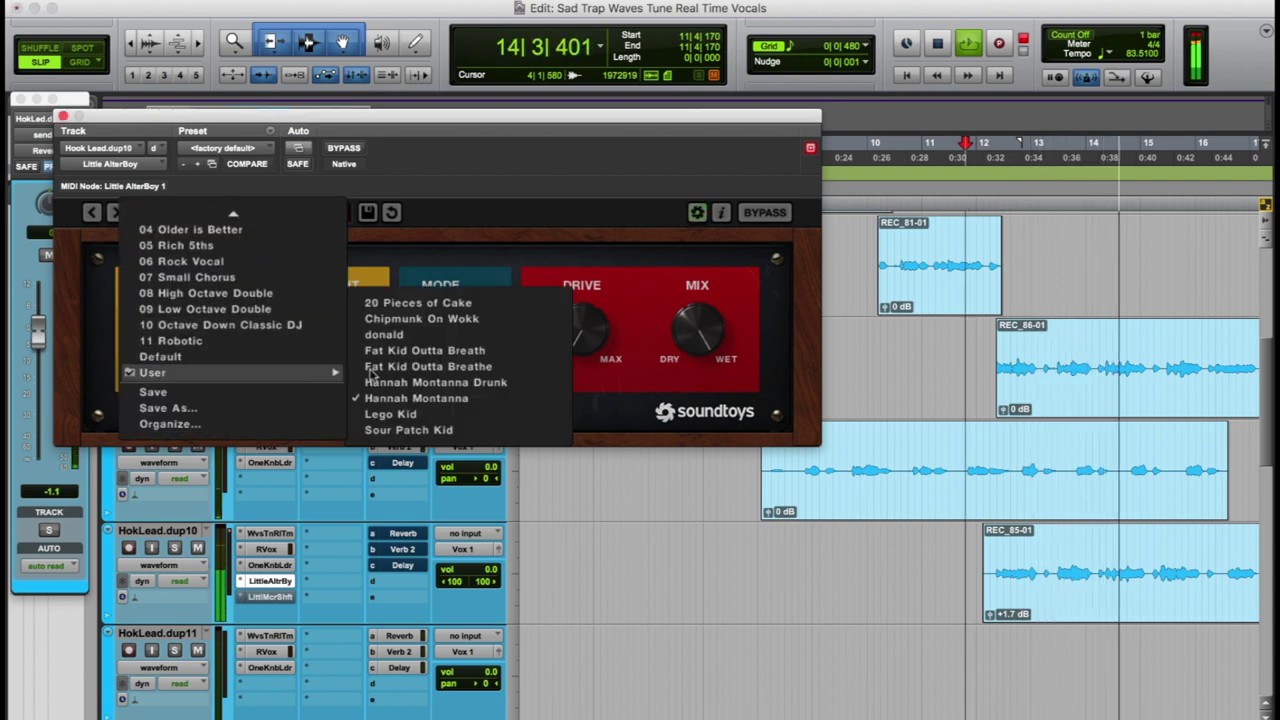
click(418, 352)
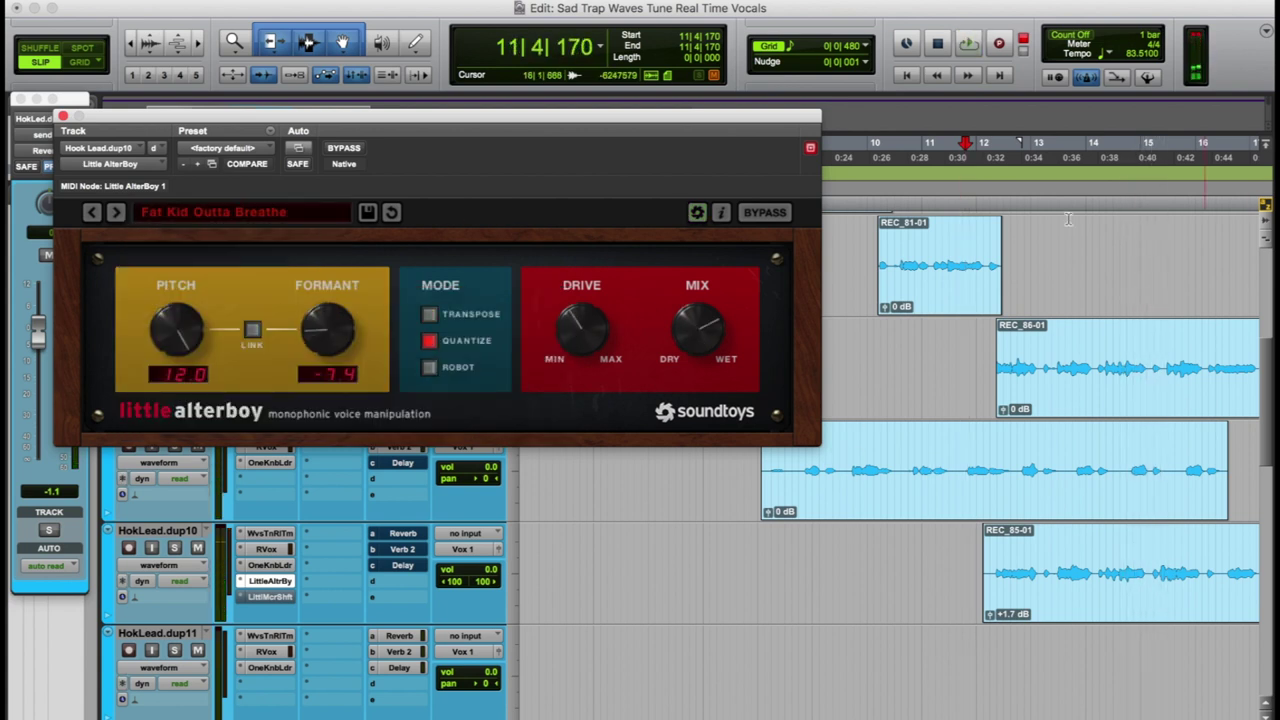
click(982, 206)
key(space)
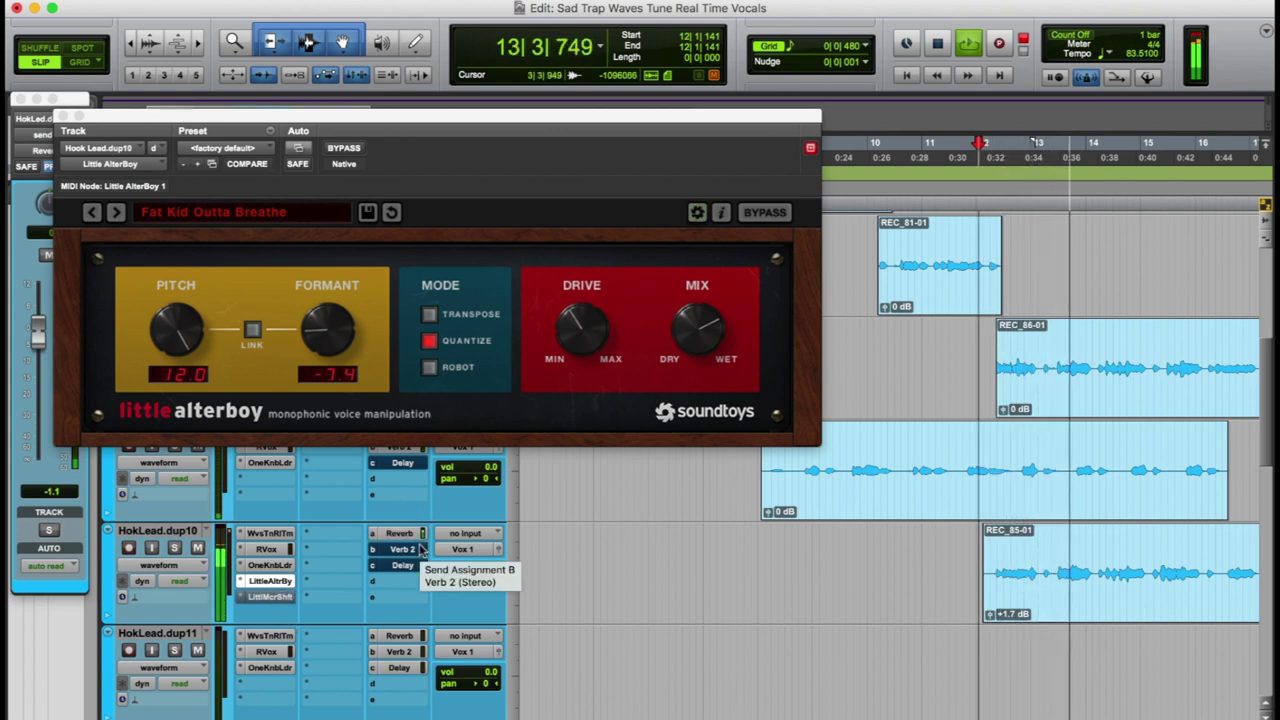
Reset the REC_85-01 clip gain to 0 dB and lower the Reverb send of HokLead.dup10 to -7.5 dB during playback.
alt+click(994, 614)
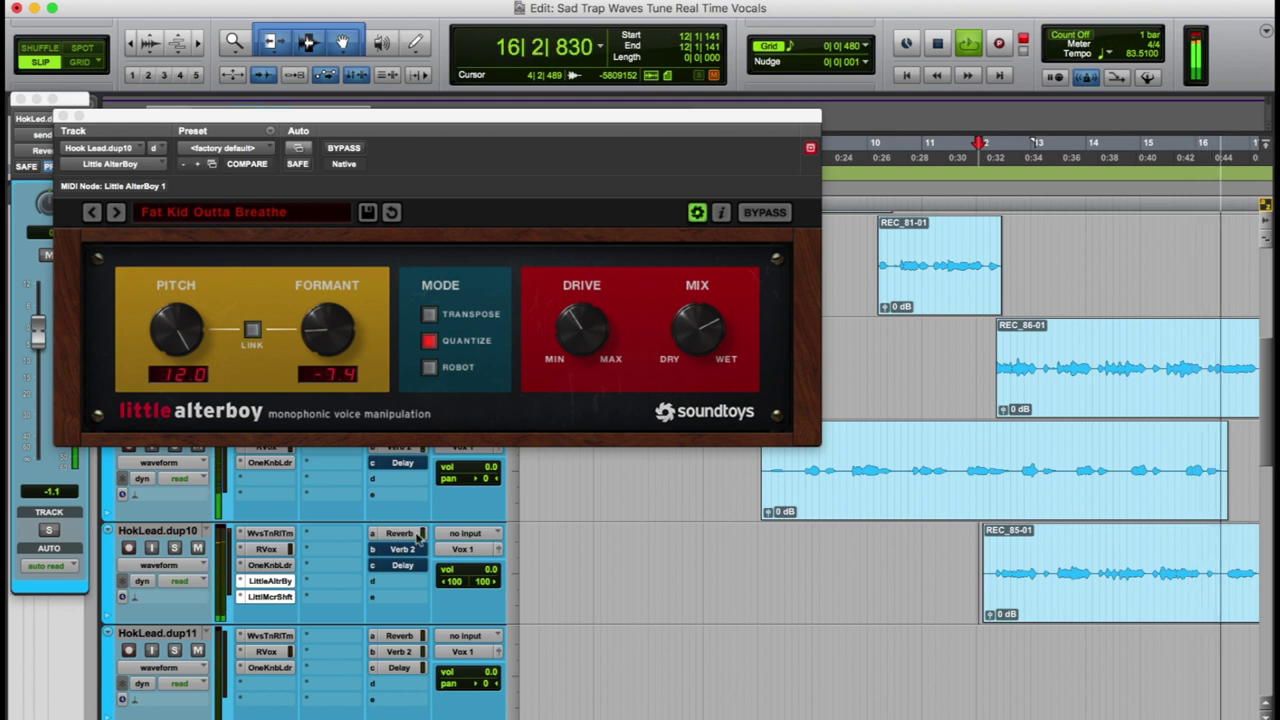
click(410, 535)
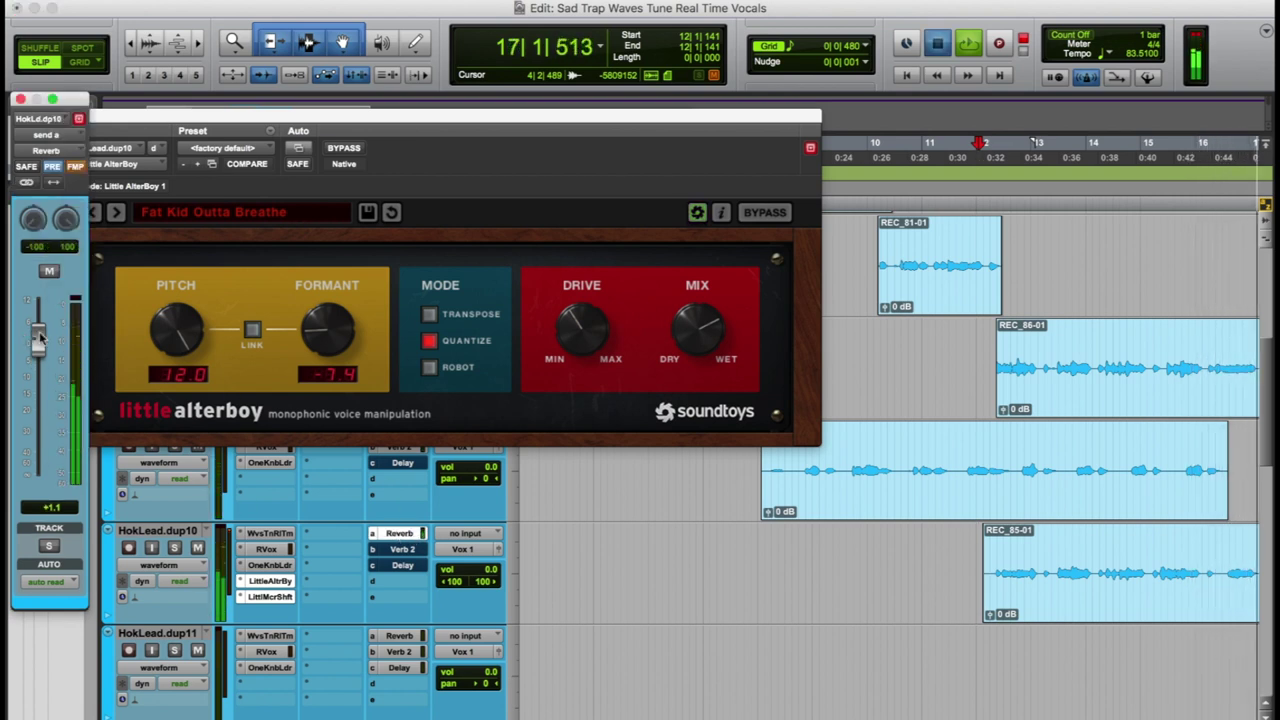
key(space)
key(space)
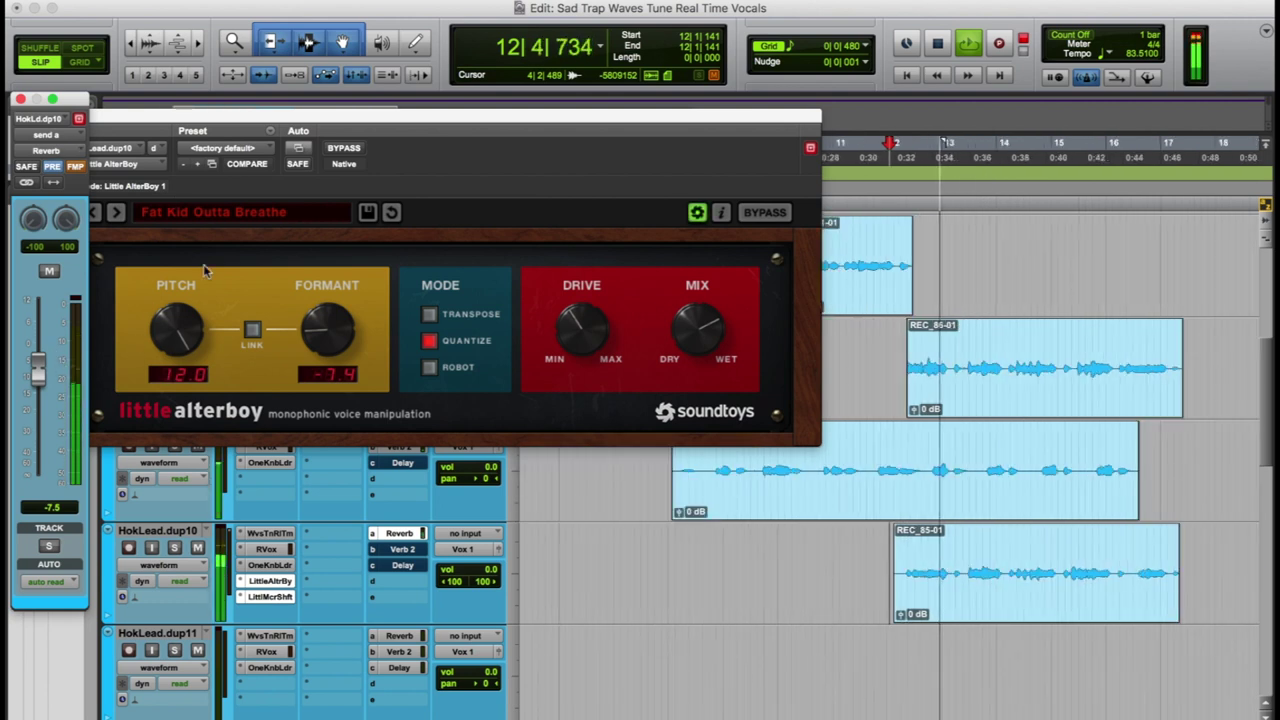
Bypass OneKnob Louder on HokLead.dup10, reopen Little MicroShift and play back from 12|1|823.
click(383, 600)
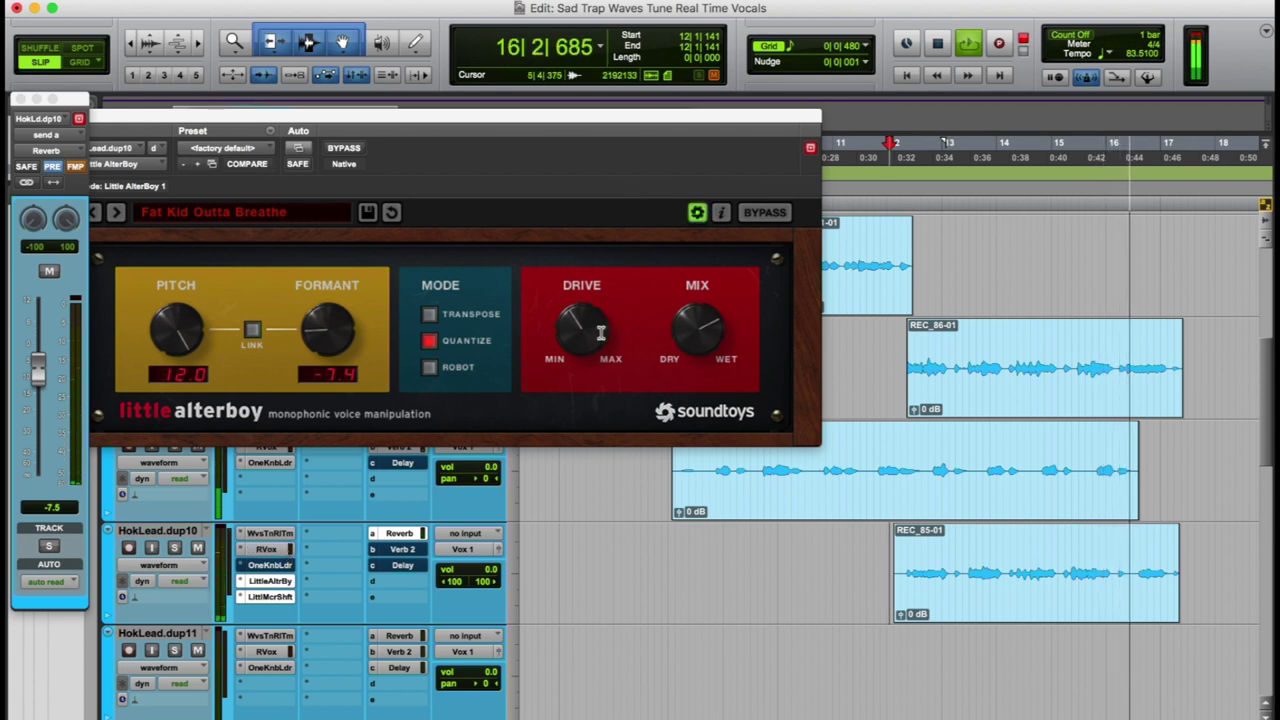
drag(100, 116, 188, 116)
click(269, 596)
key(space)
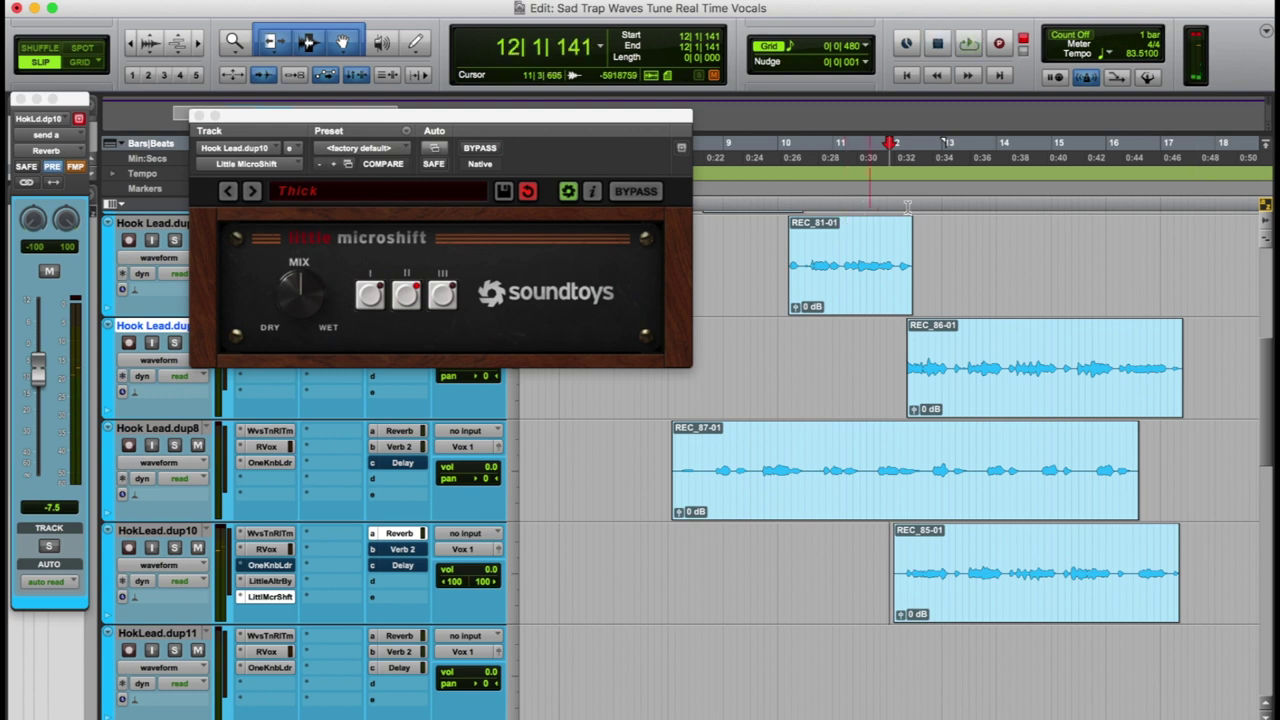
key(space)
key(super+bracketright)
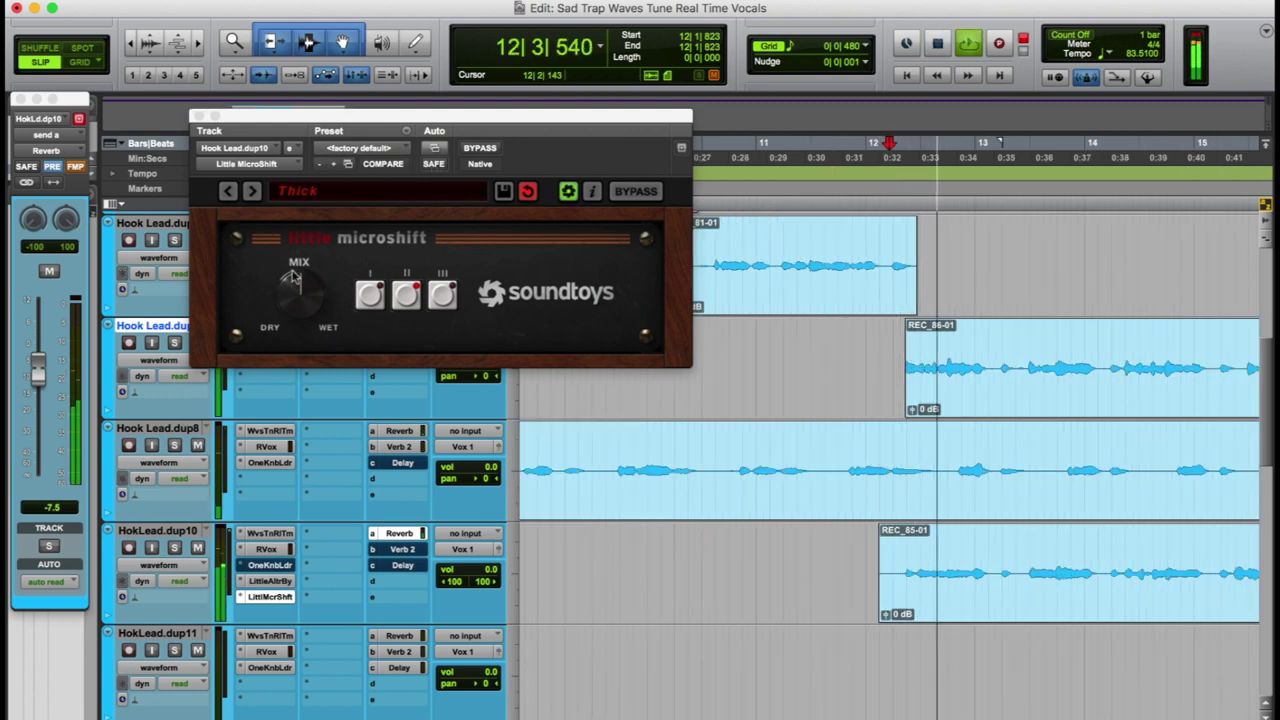
Bypass Little MicroShift, stop playback and remove the plug-in from insert e of HokLead.dup10.
click(624, 193)
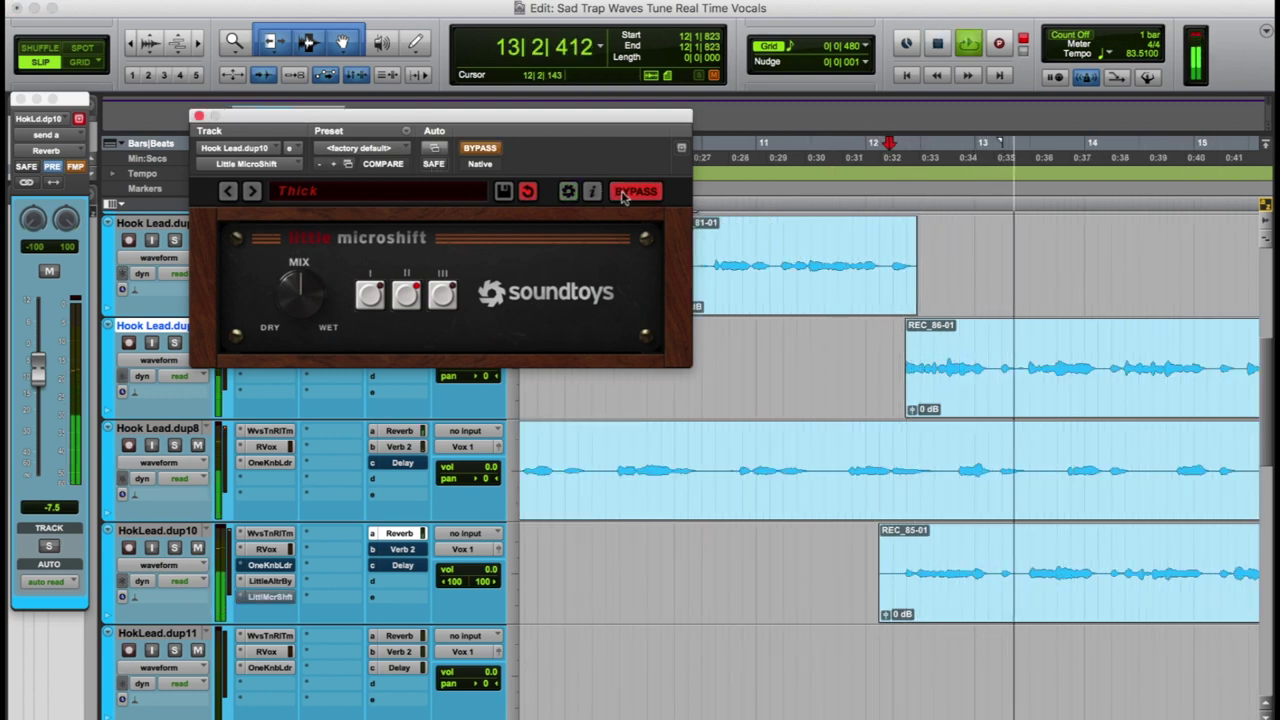
click(263, 594)
key(space)
click(263, 594)
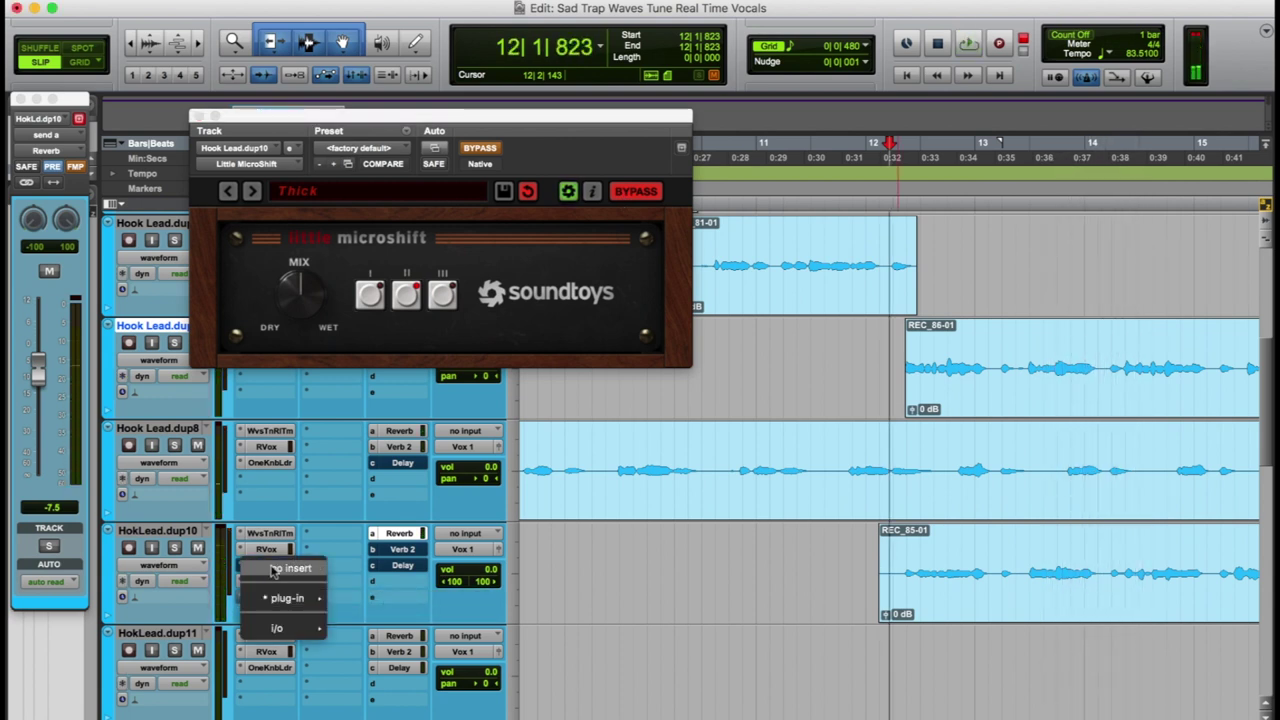
click(828, 468)
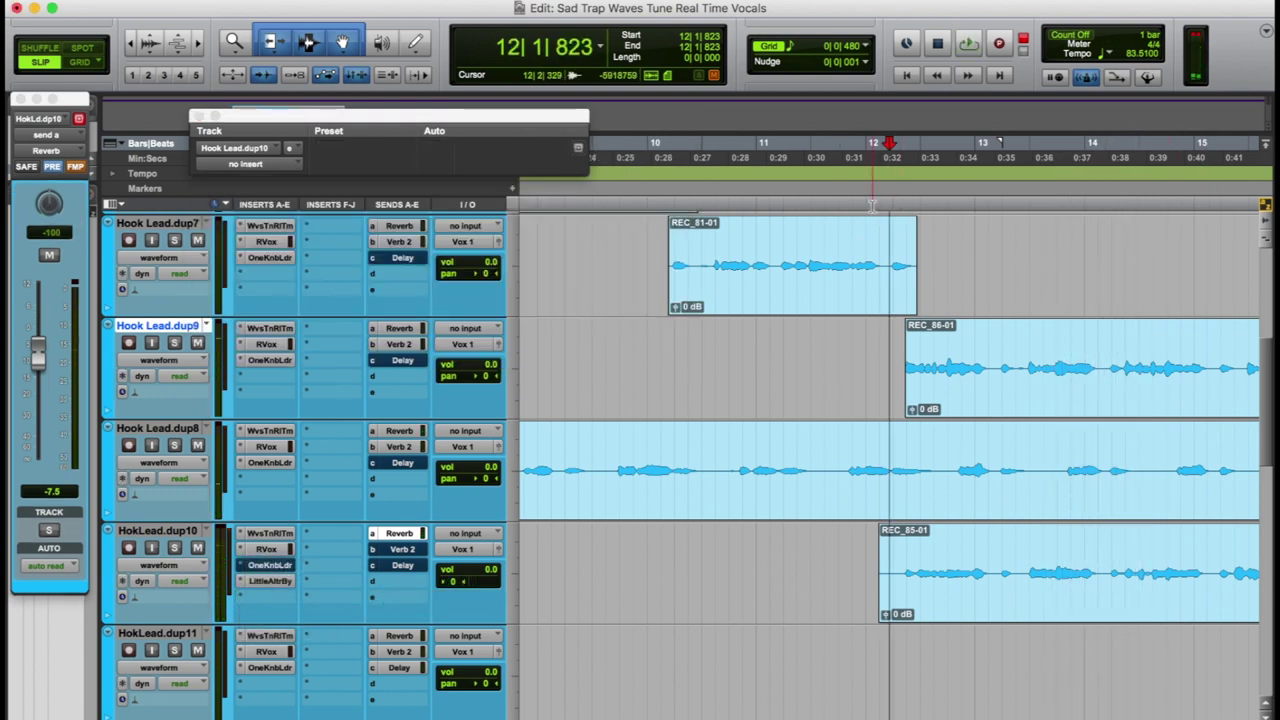
Close the empty insert window and lower the REC_85-01 clip gain to -5.6 dB while playing back the hook.
key(space)
click(196, 116)
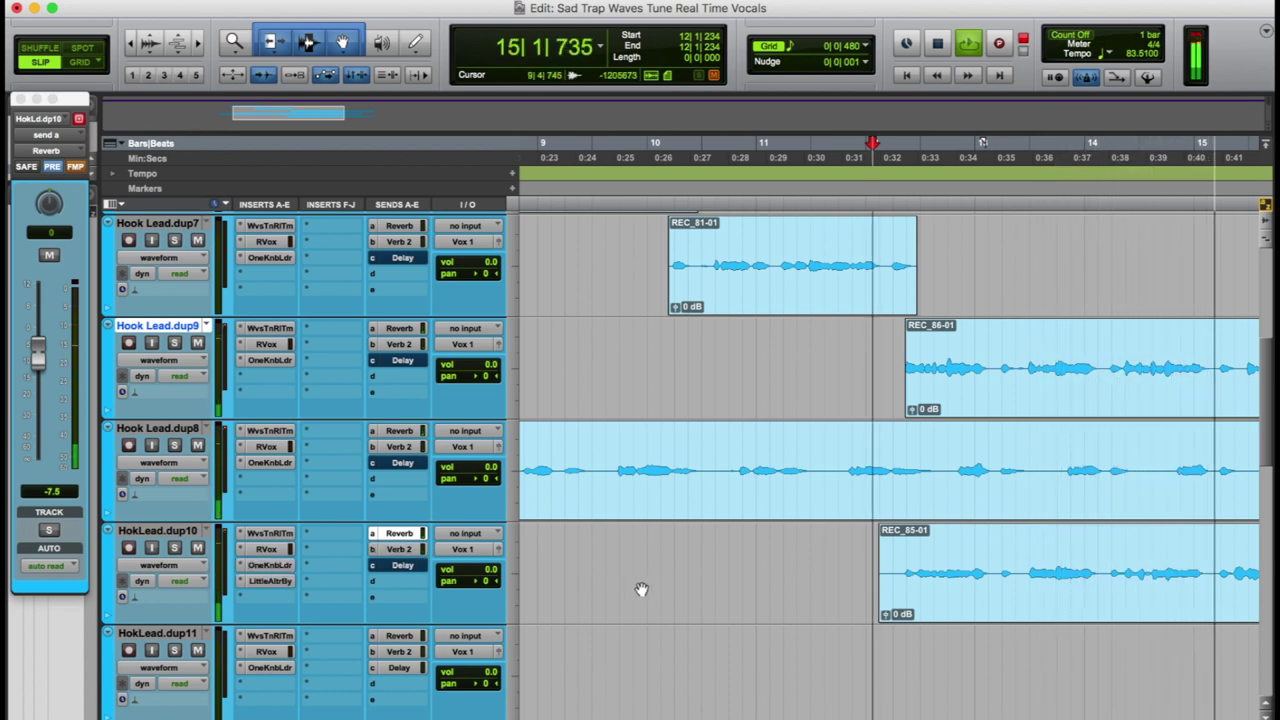
key(super+bracketleft)
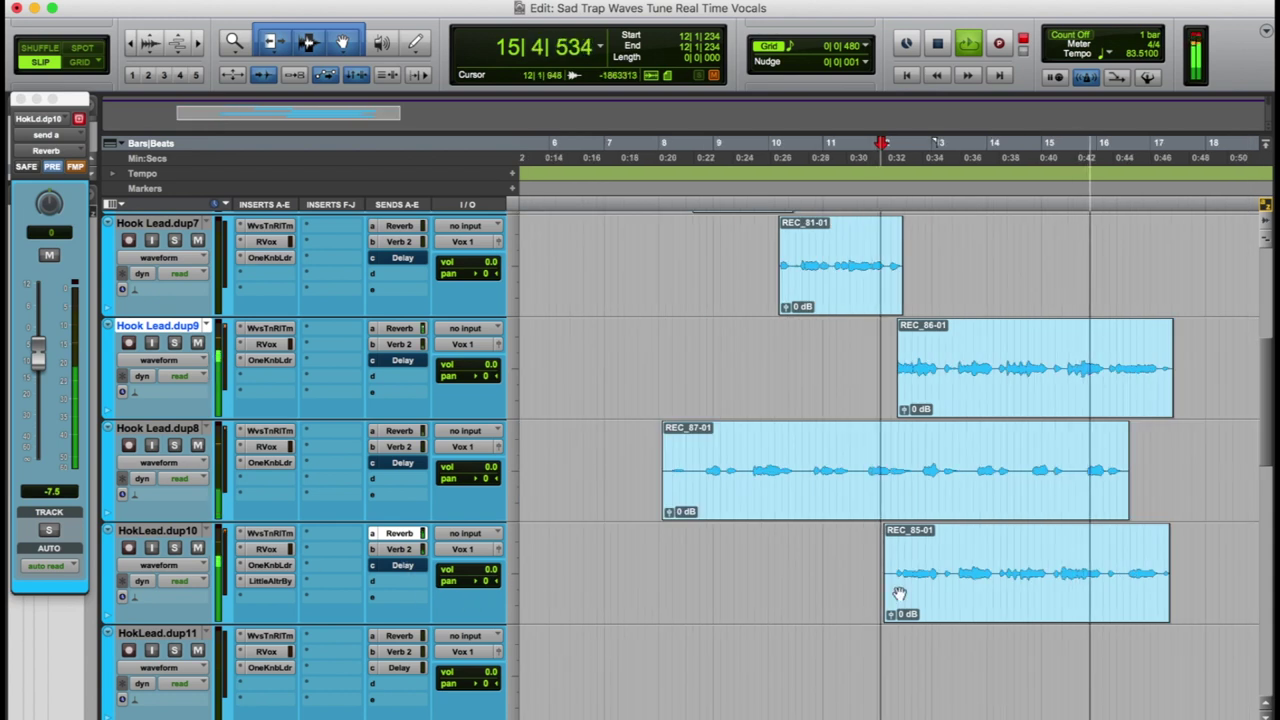
drag(890, 615, 890, 632)
click(900, 212)
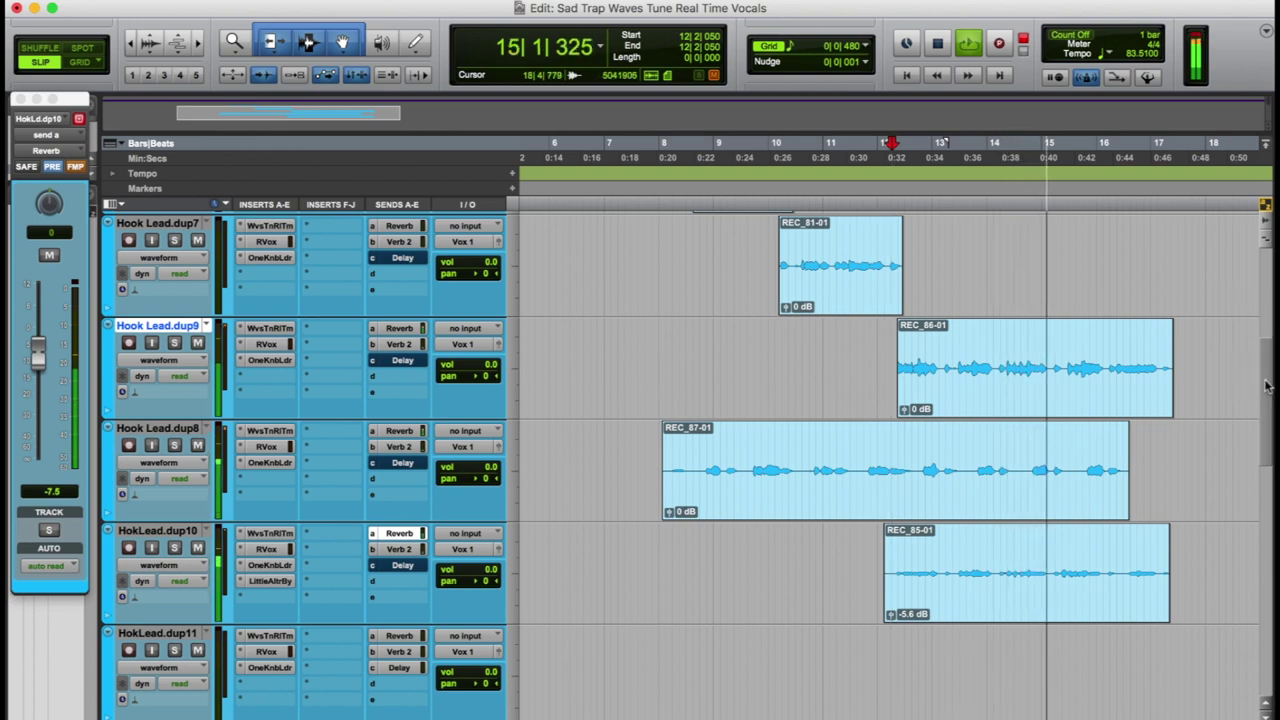
Trim the start of the REC_87-01 clip on Hook Lead.dup8 to 8|3|860.
click(698, 457)
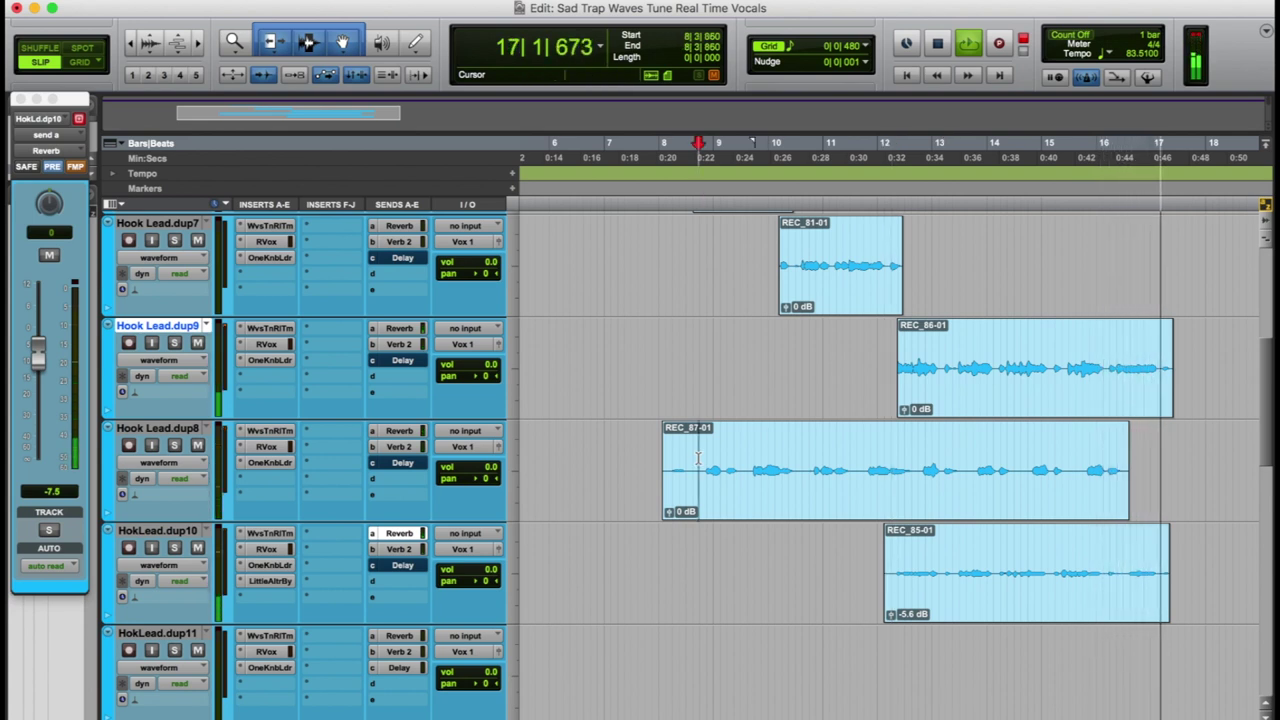
key(a)
key(r)
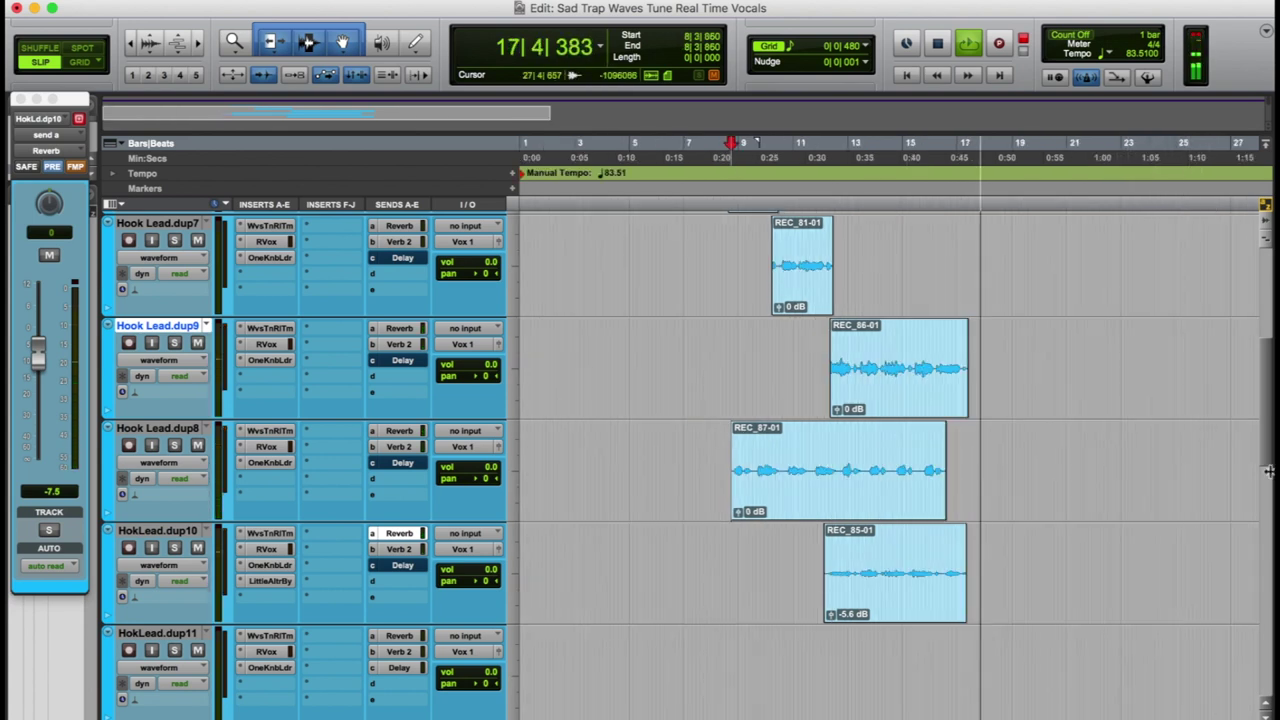
Play back the layered hook from 8|3|488 and return the playhead to the session start at 1|1|000.
scroll(900, 350, up, 5)
click(725, 212)
key(space)
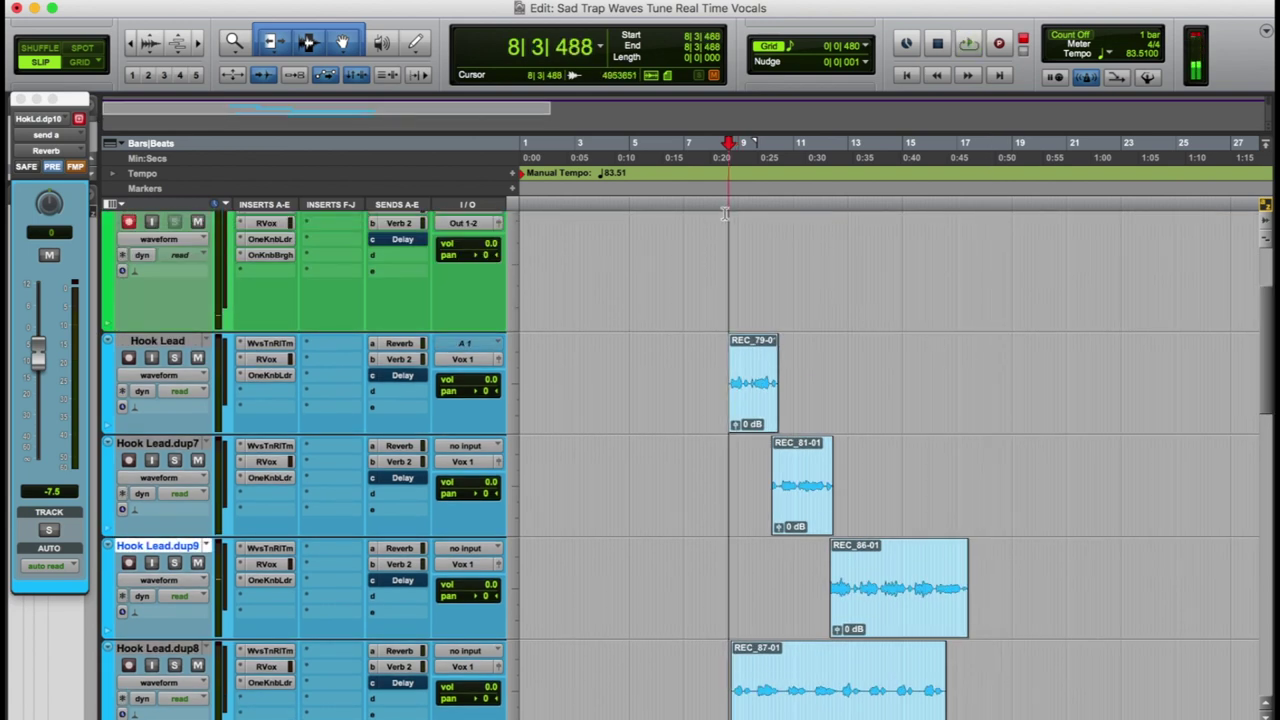
drag(1264, 304, 1263, 279)
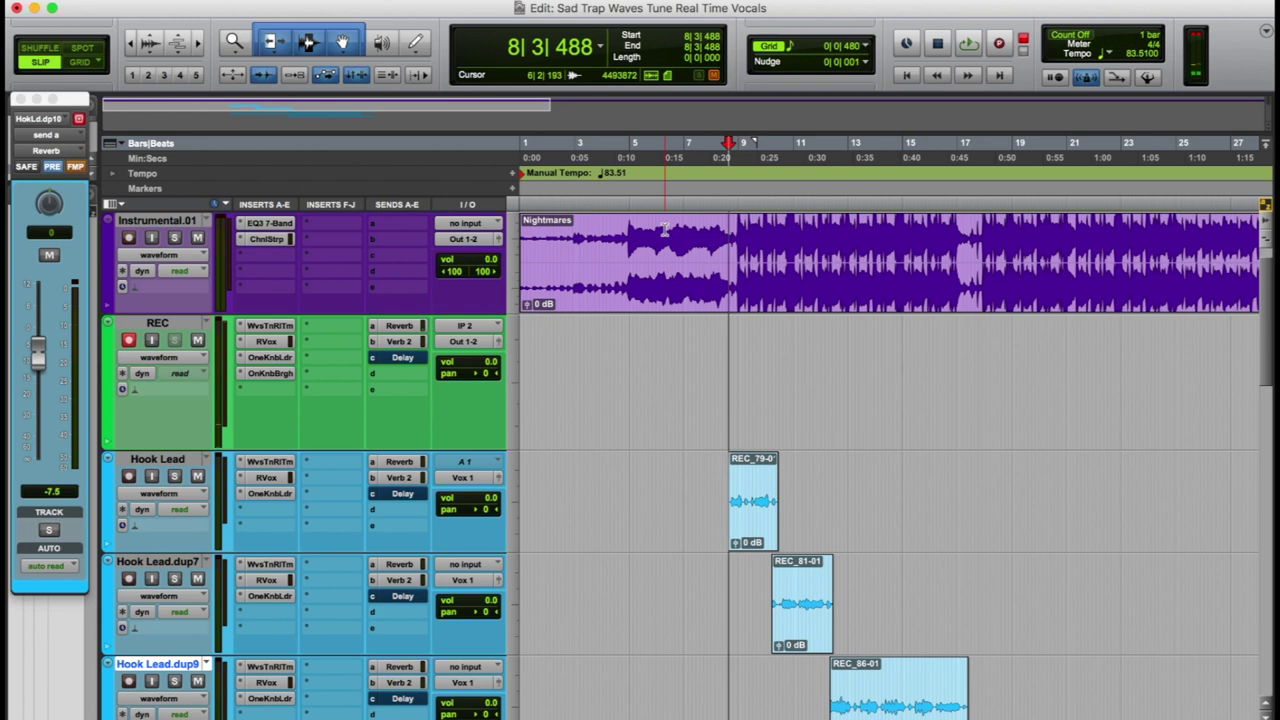
key(Return)
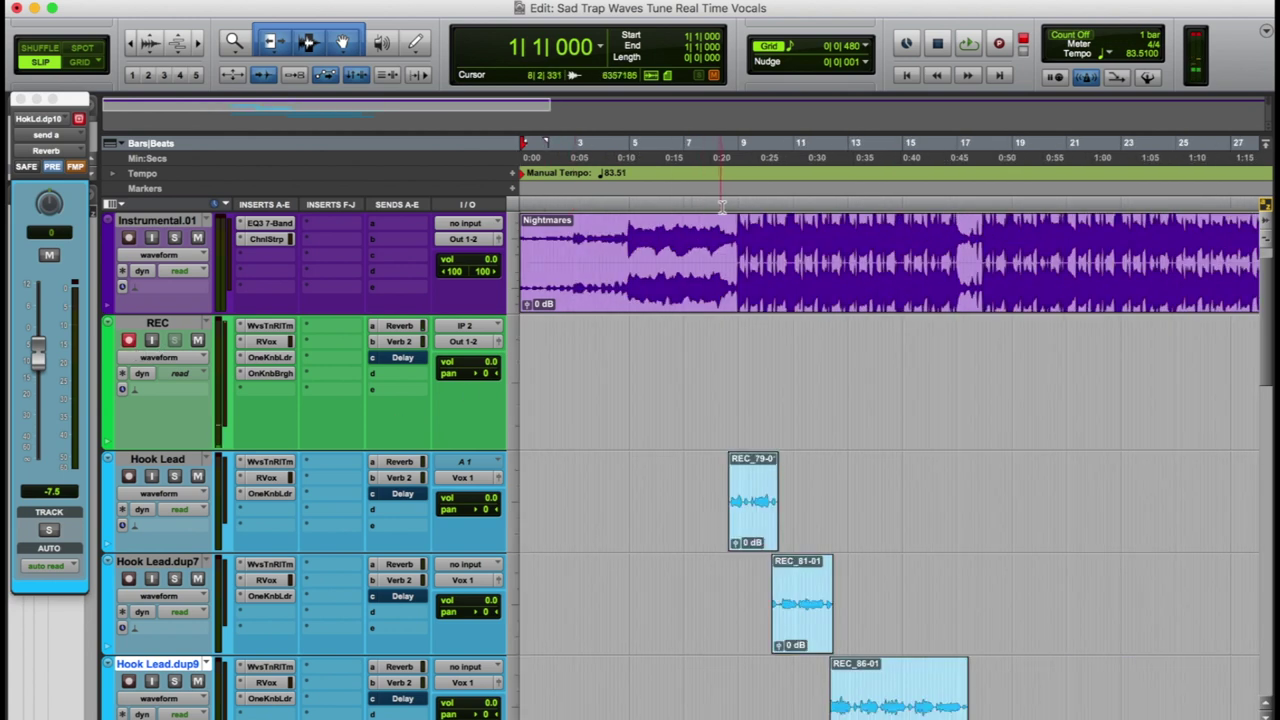
scroll(722, 205, up, 4)
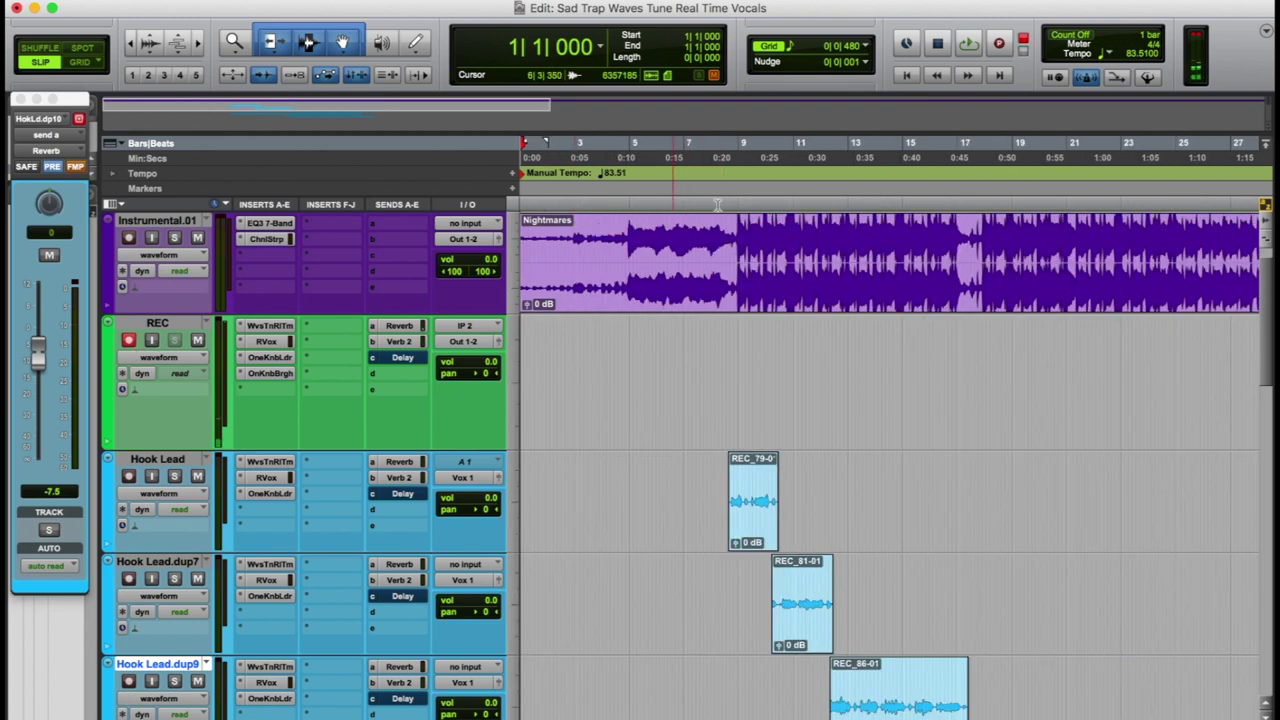
Play back the layered hook from 8|2|207, lower the REC_87-01 clip gain to -3.8 dB and return to the session start.
scroll(968, 216, down, 3)
click(719, 205)
key(space)
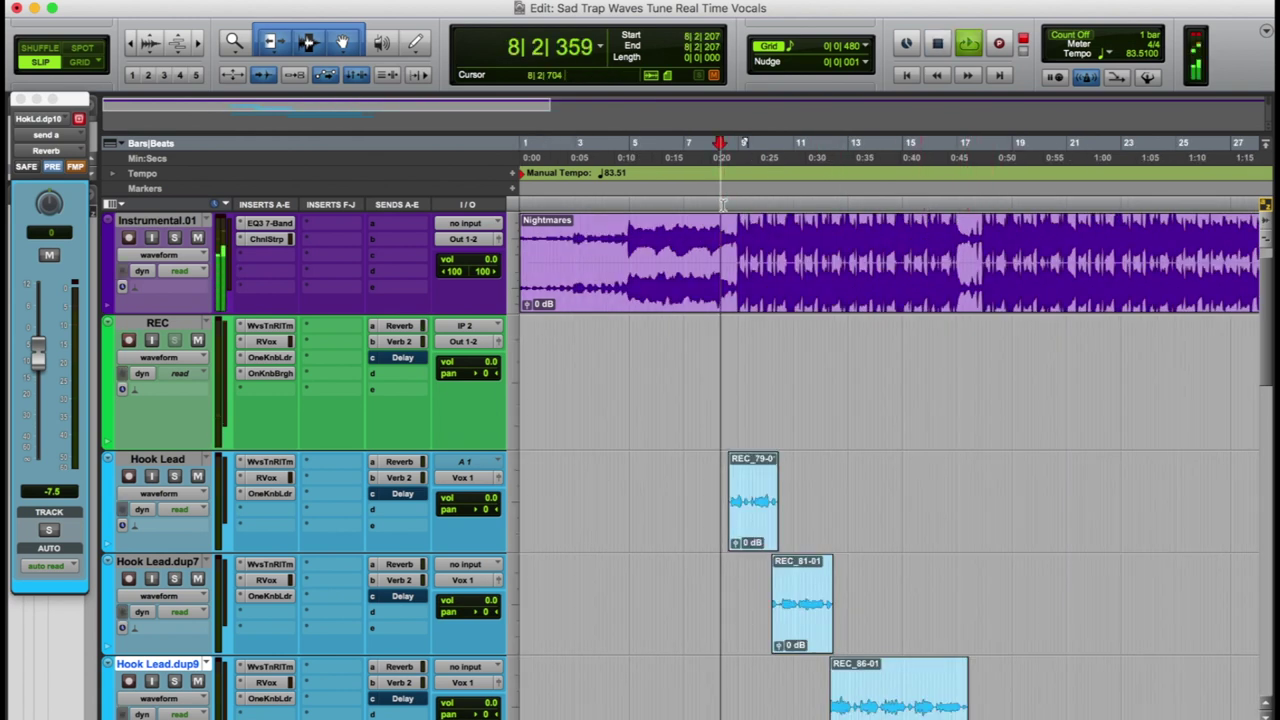
scroll(788, 297, up, 3)
scroll(901, 470, down, 1)
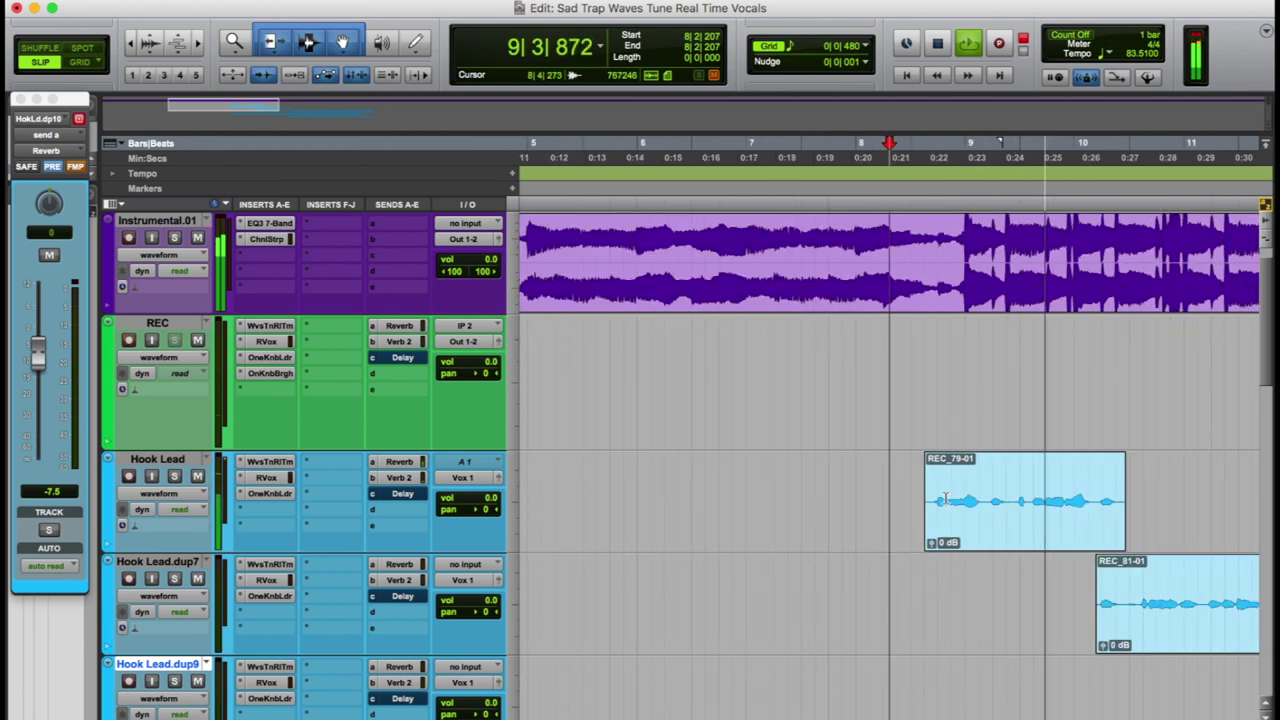
scroll(944, 499, down, 1)
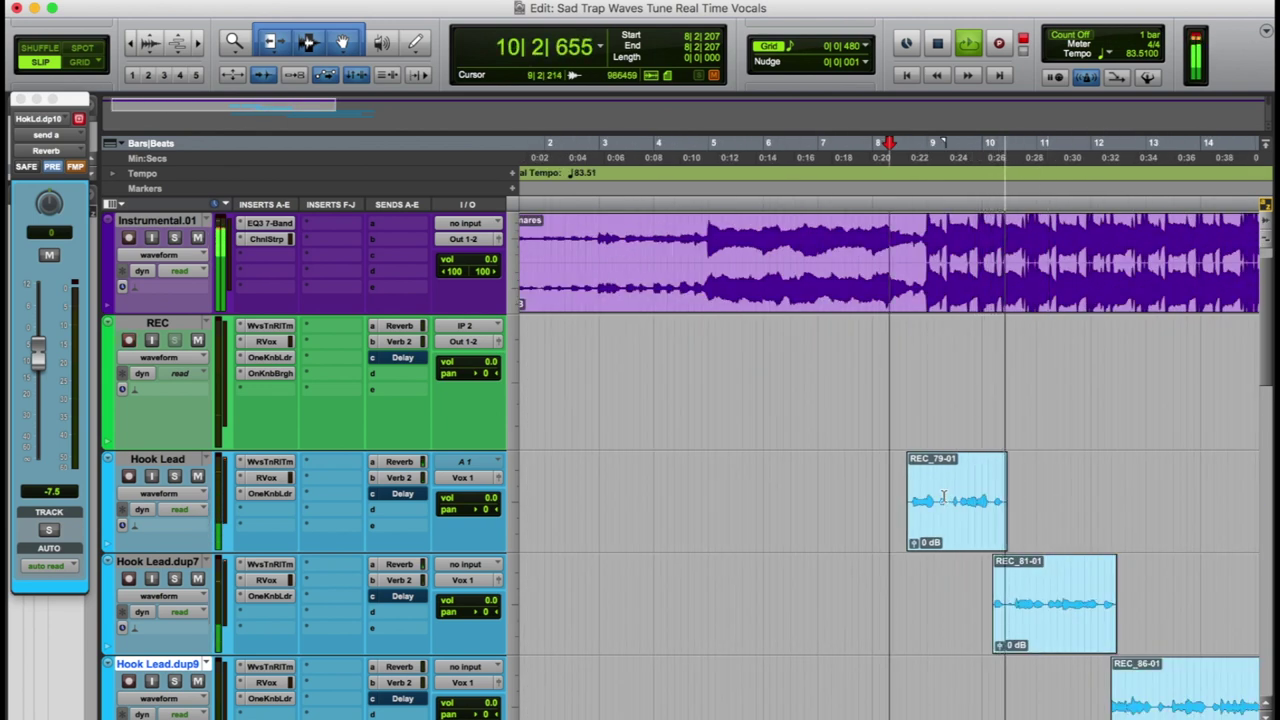
scroll(943, 496, down, 1)
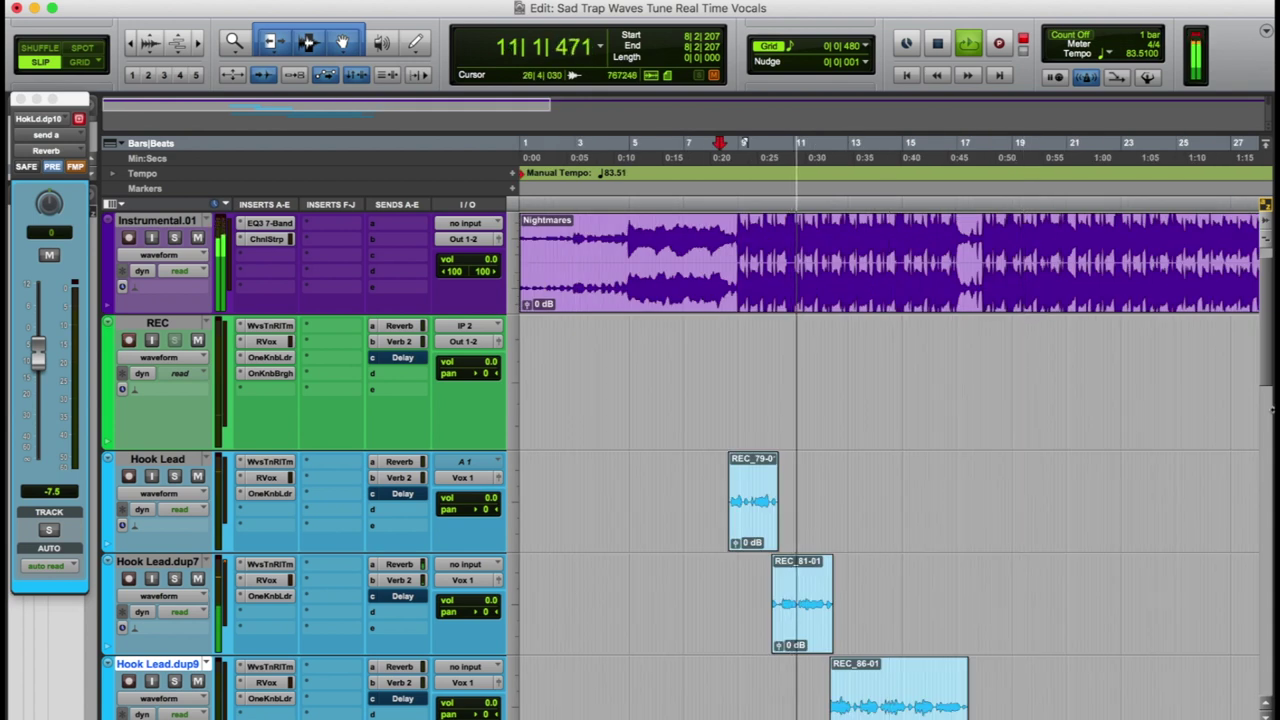
scroll(1268, 420, down, 5)
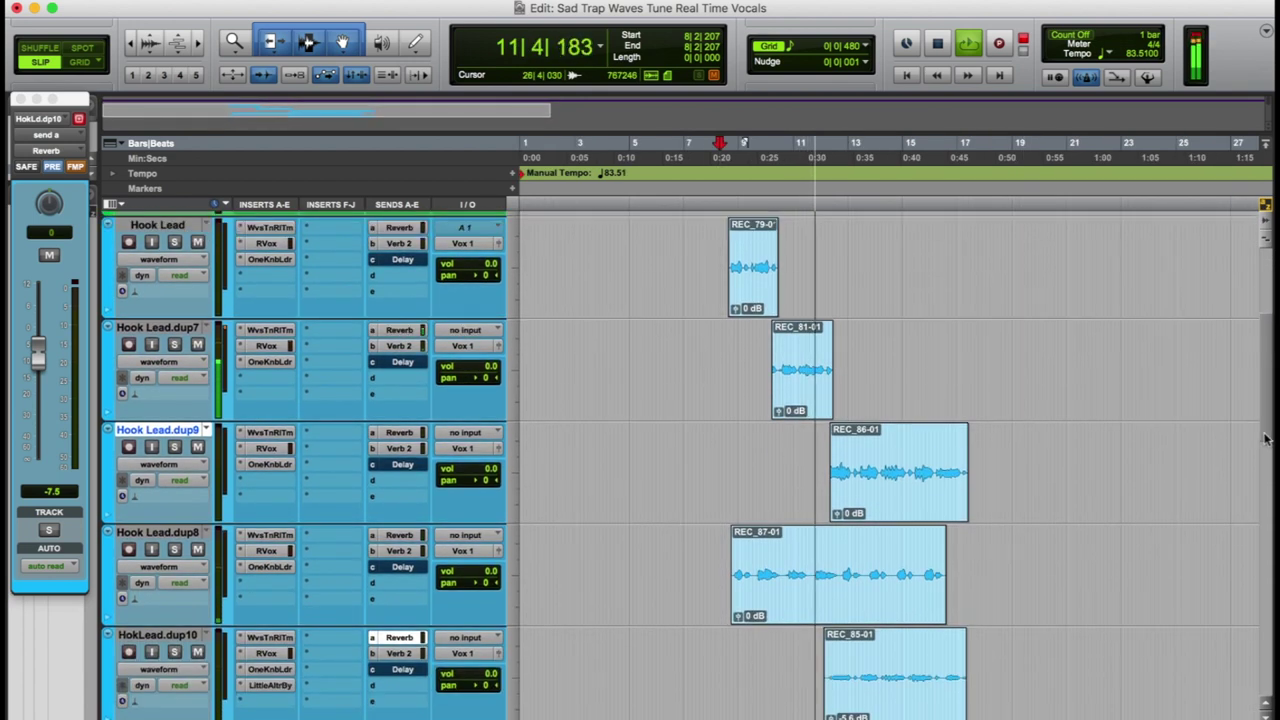
scroll(1266, 438, up, 1)
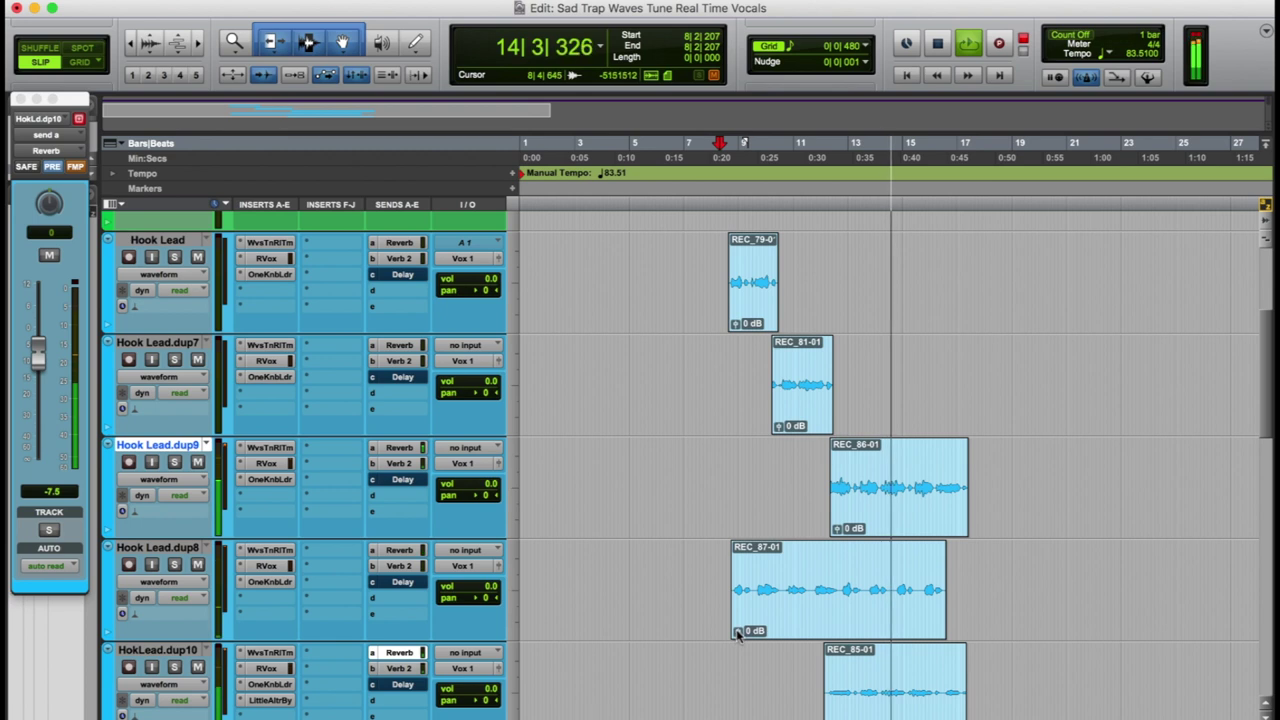
drag(737, 634, 740, 652)
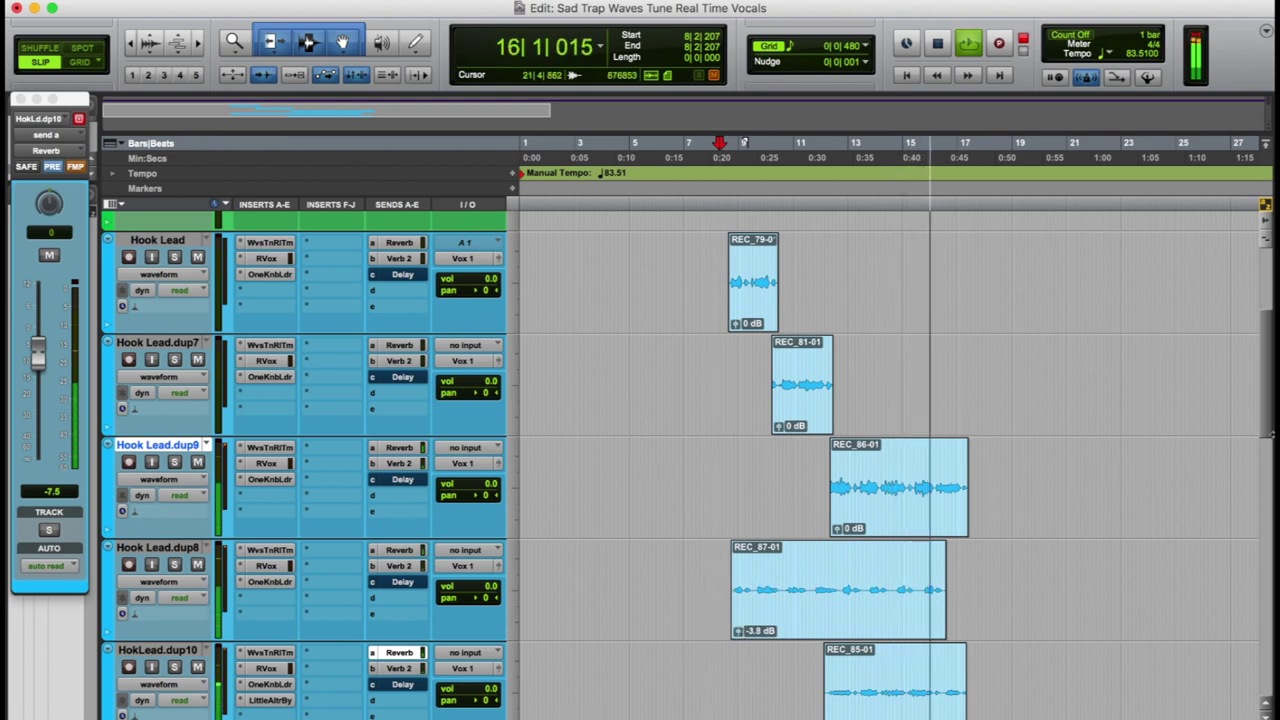
drag(1271, 365, 1189, 349)
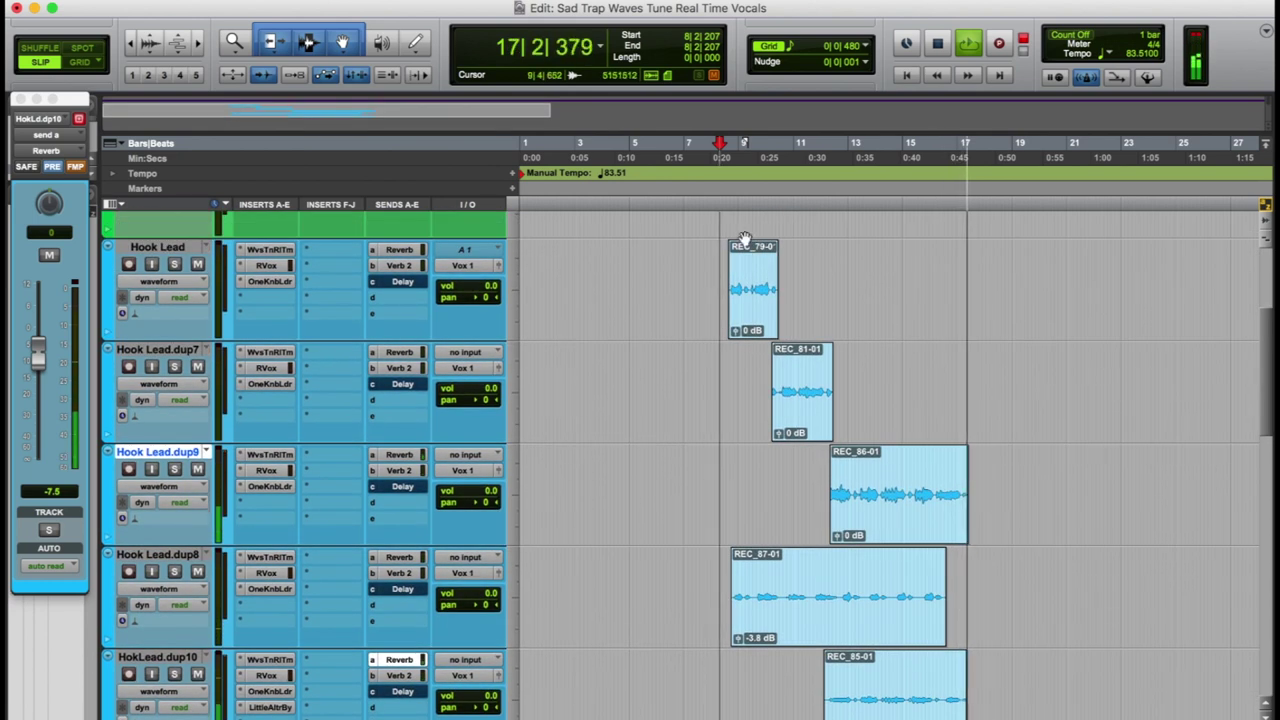
key(space)
key(Return)
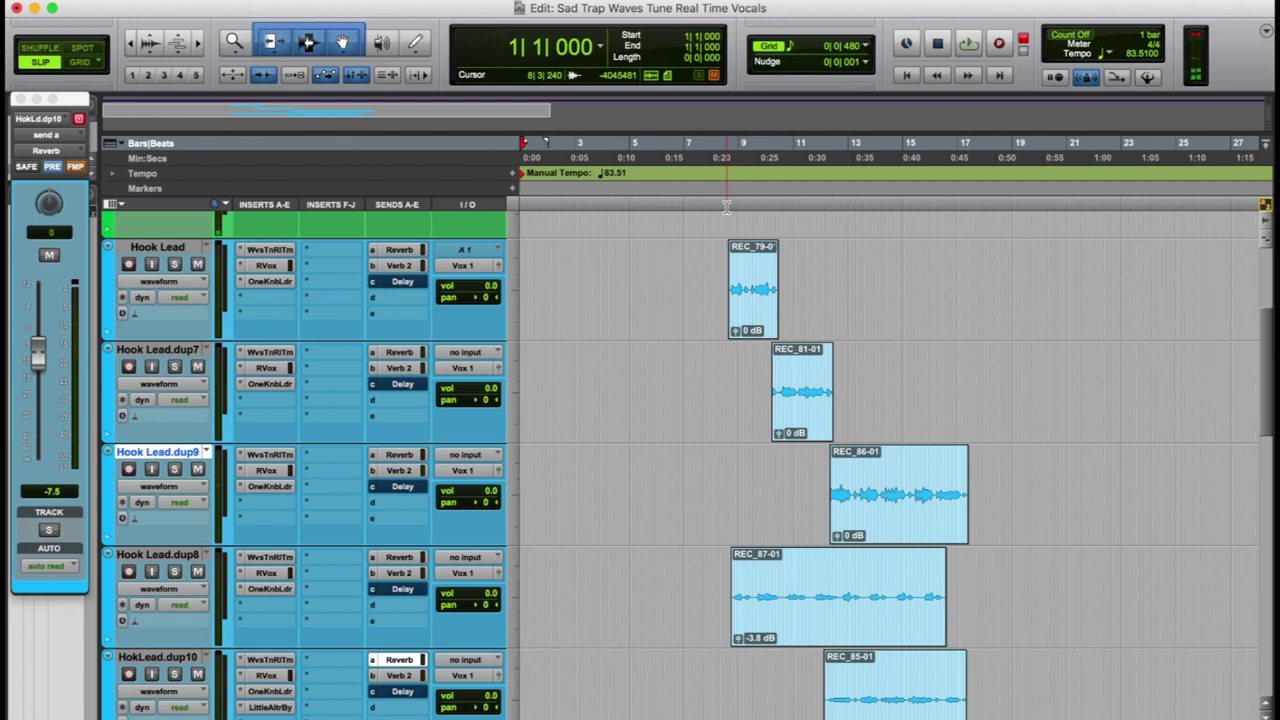
Record two trial takes on the REC track from 1|1|000 and undo both.
key(space)
scroll(610, 324, up, 6)
scroll(610, 324, down, 4)
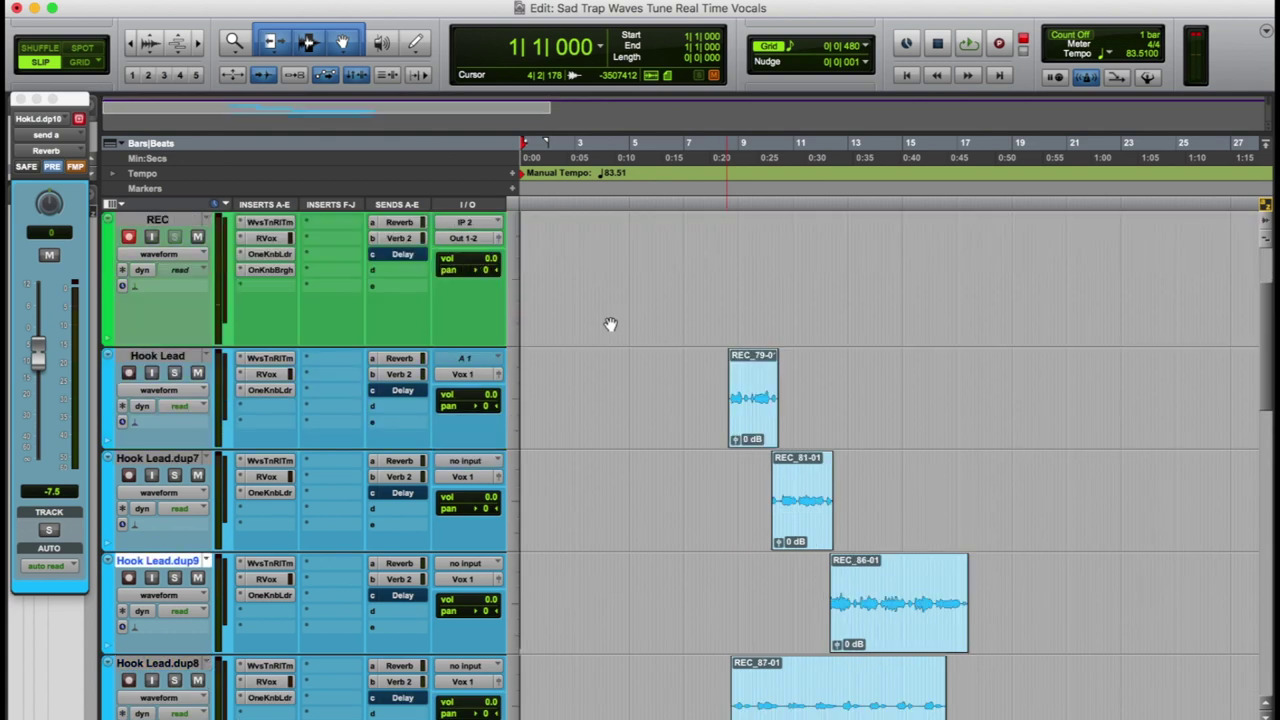
key(super+space)
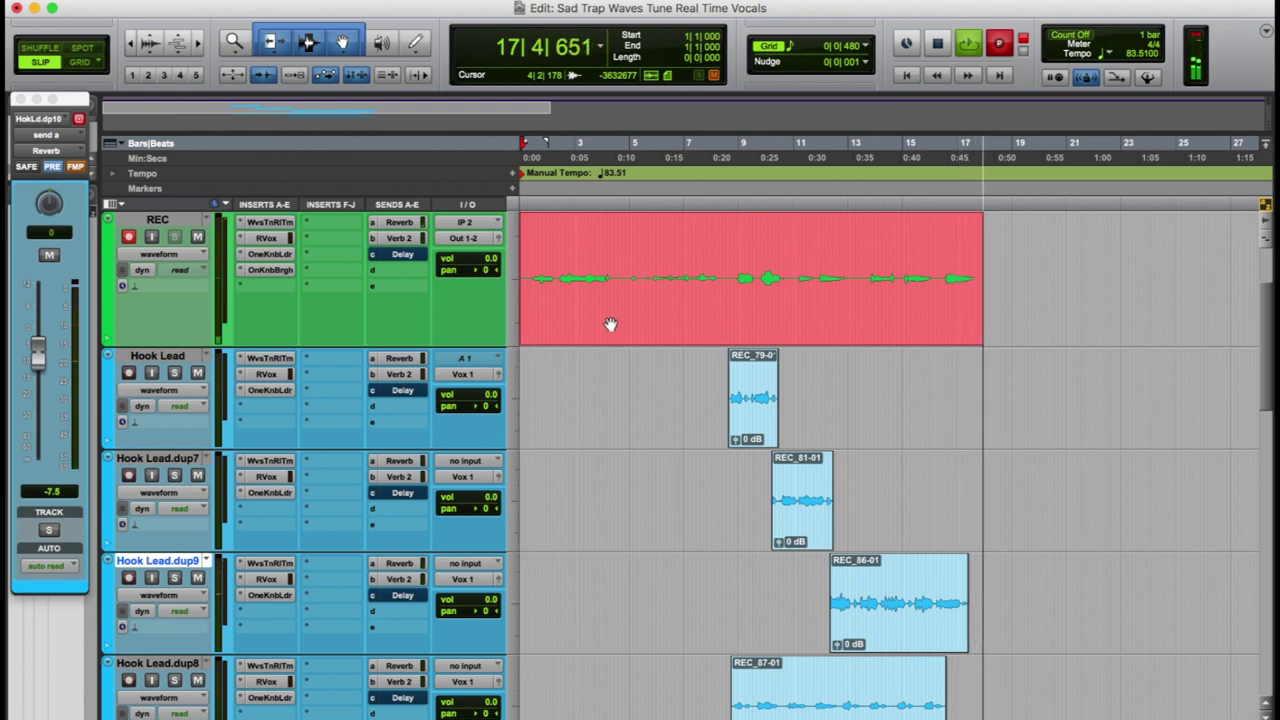
key(space)
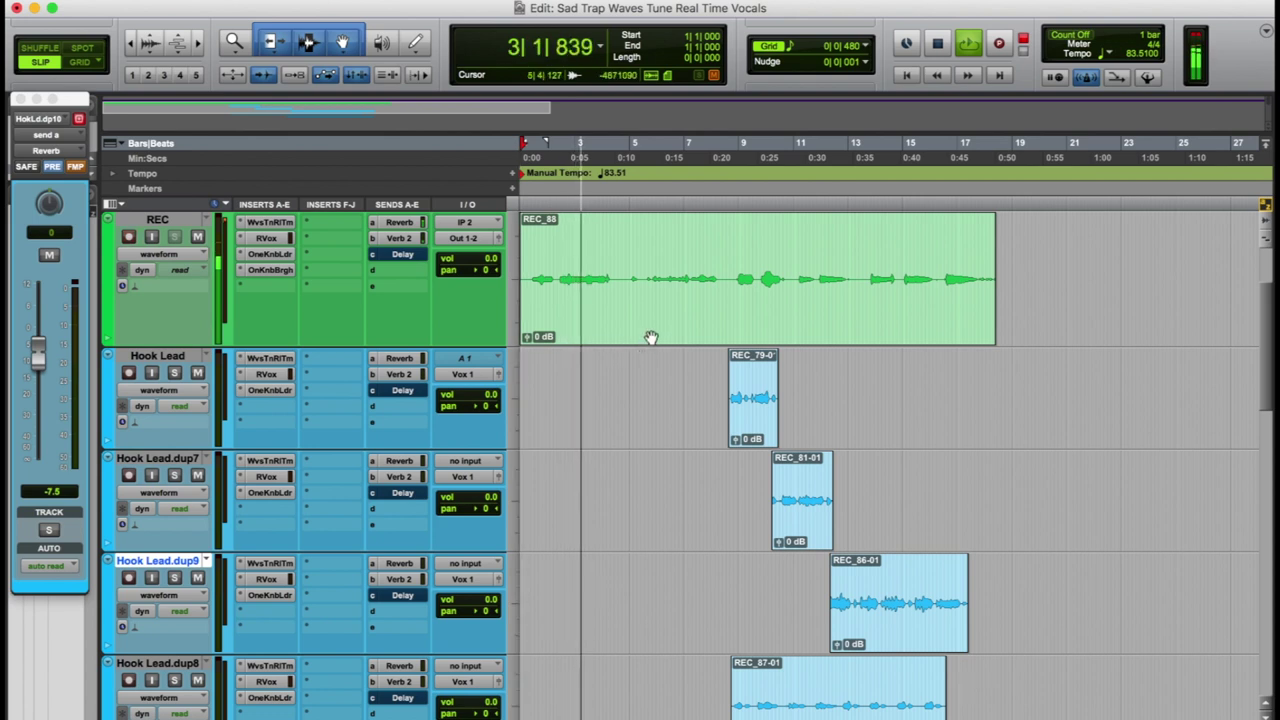
key(space)
key(super+z)
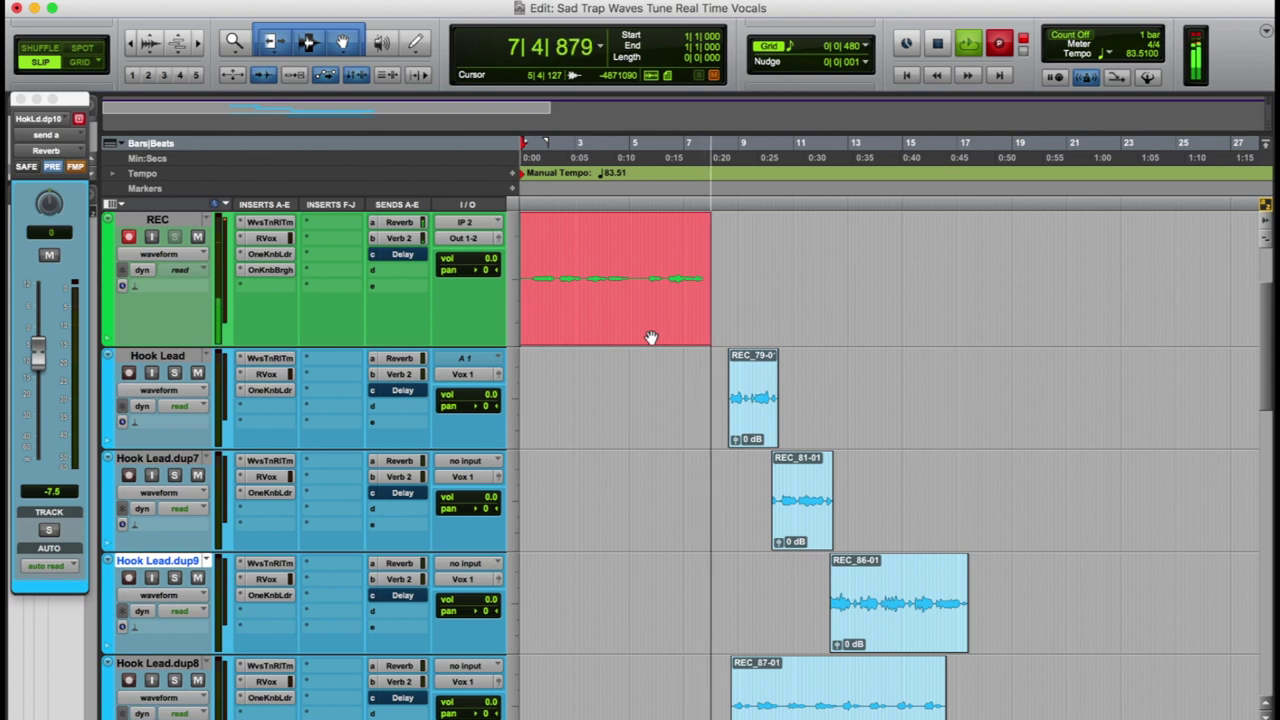
key(space)
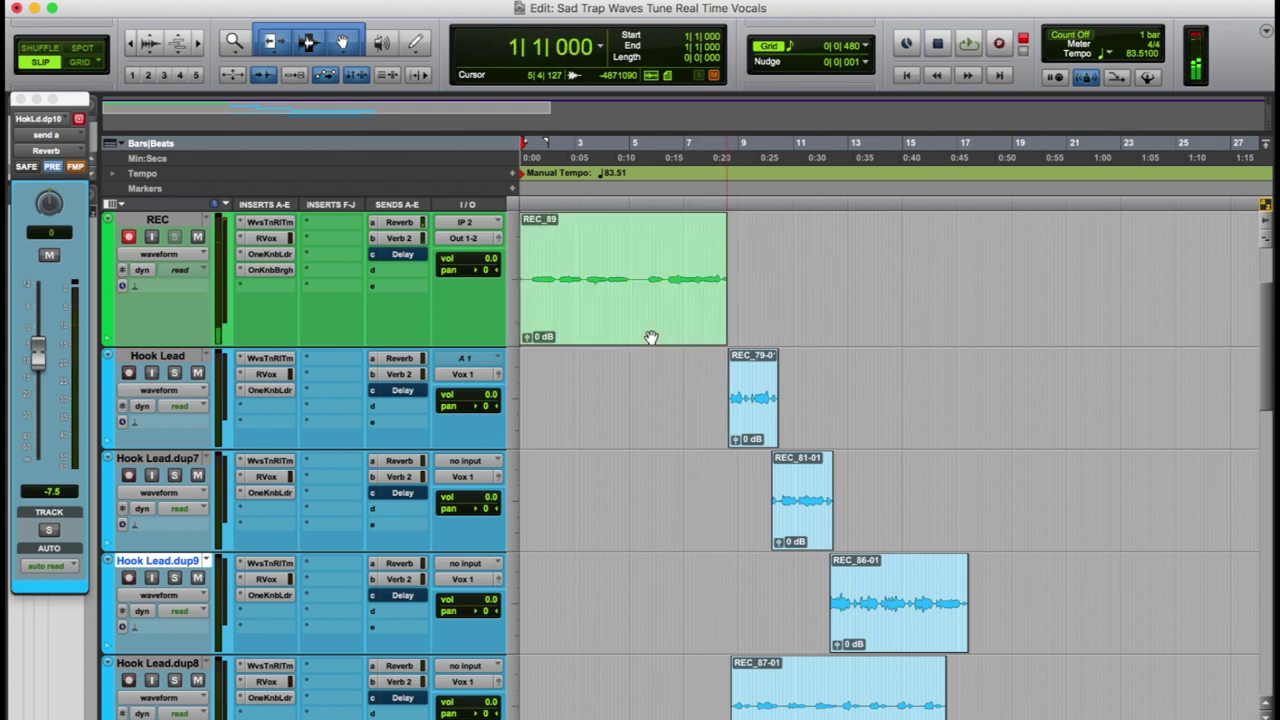
key(super+z)
Record a full vocal take on the REC track from 1|1|000 and move its clip to HokLead.dup11.
key(super+space)
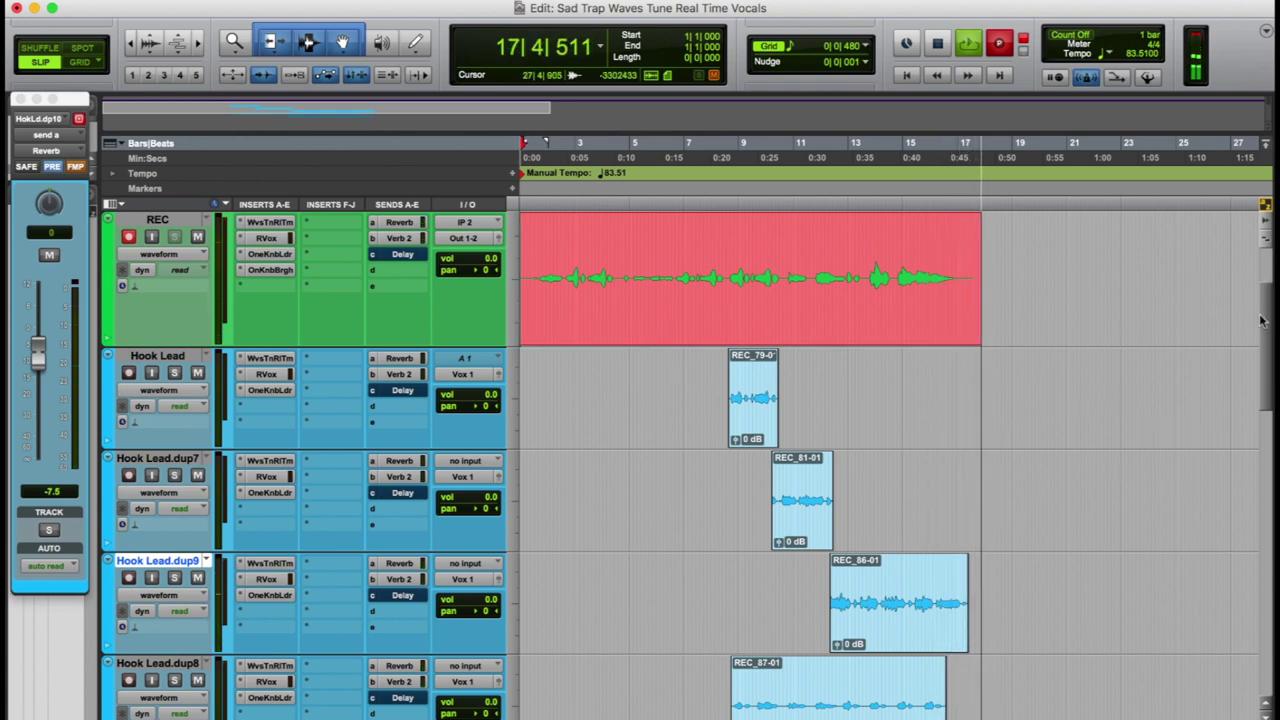
key(space)
scroll(515, 540, down, 3)
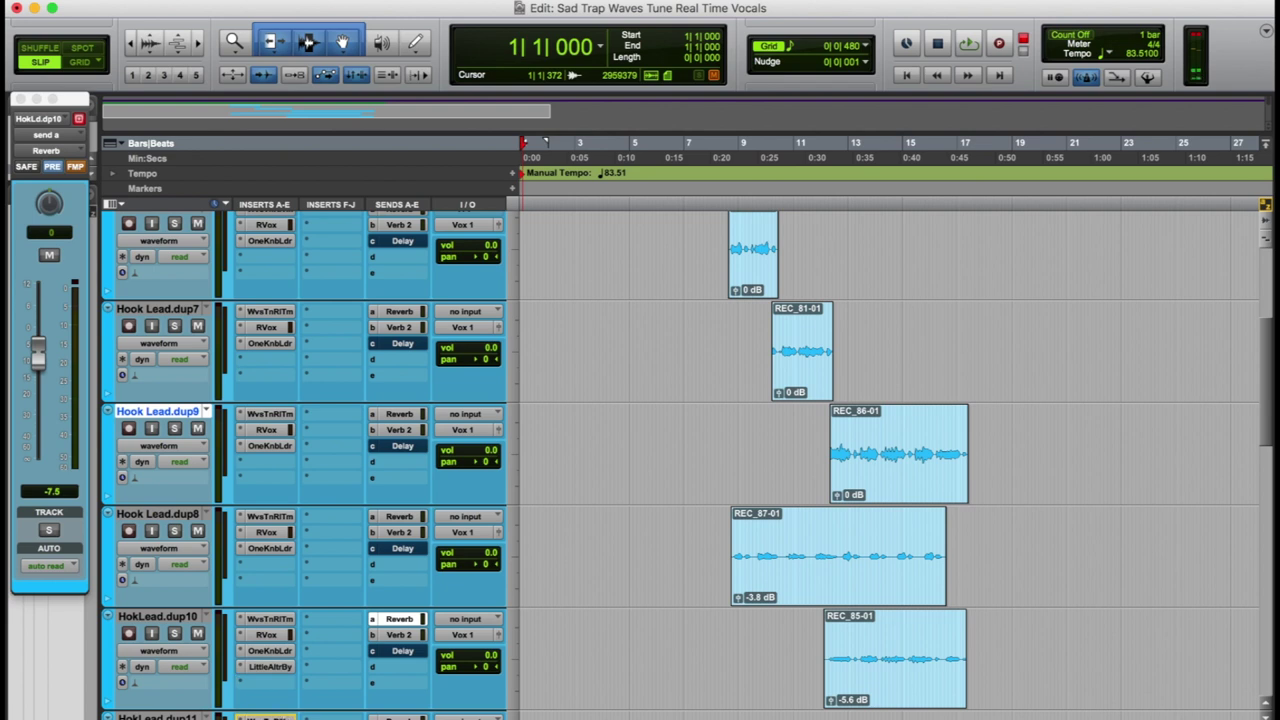
scroll(873, 367, up, 3)
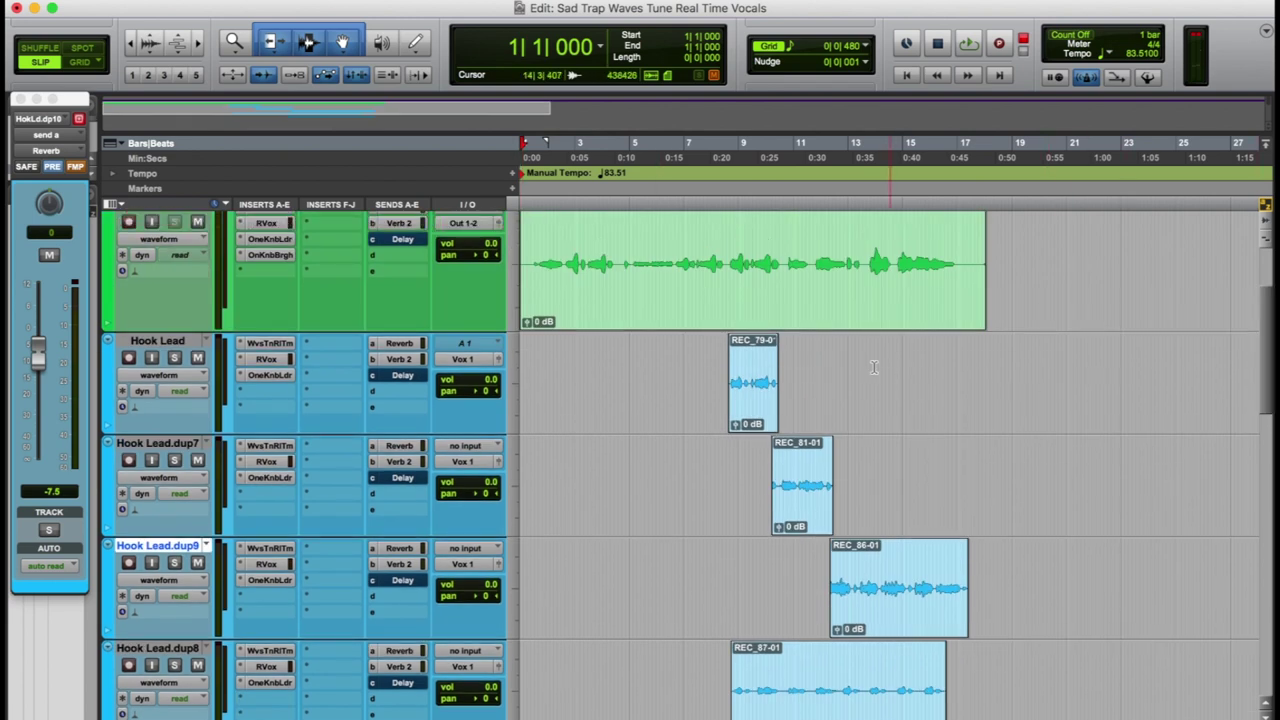
drag(848, 321, 843, 719)
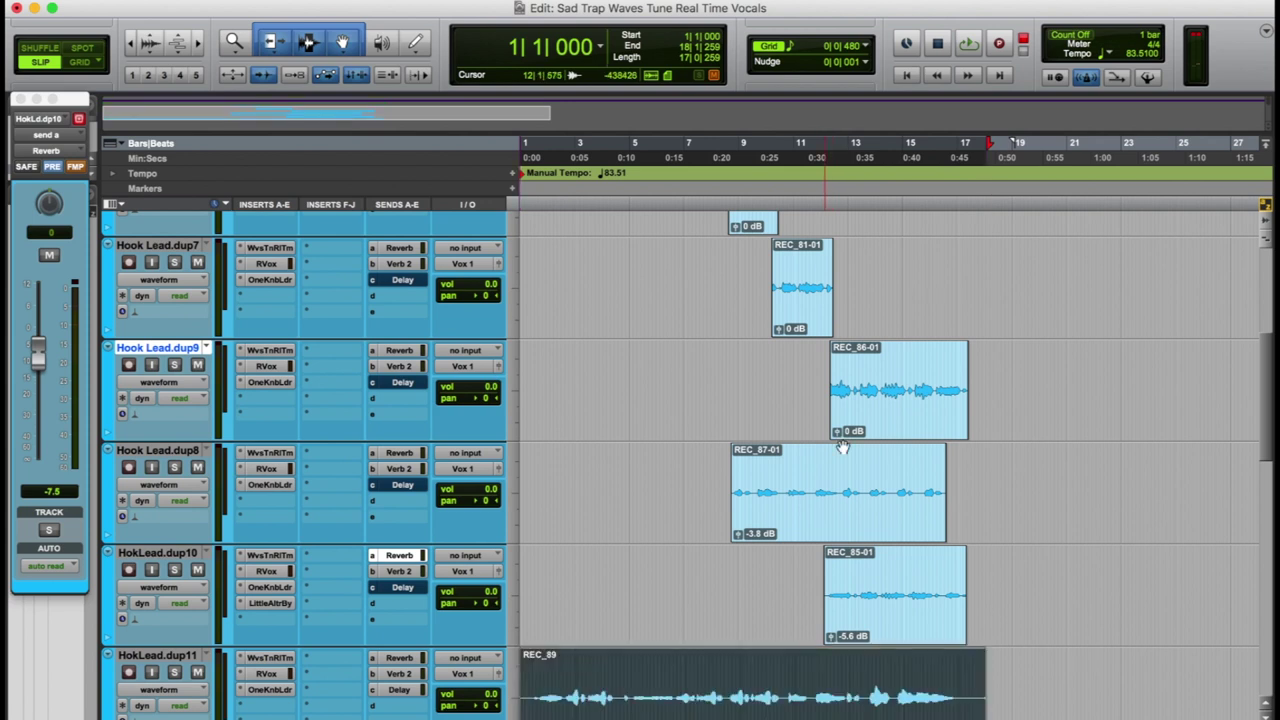
Play back the new take, mute the Delay send on HokLead.dup11 and trim the clip's end to about bar 17.
click(714, 203)
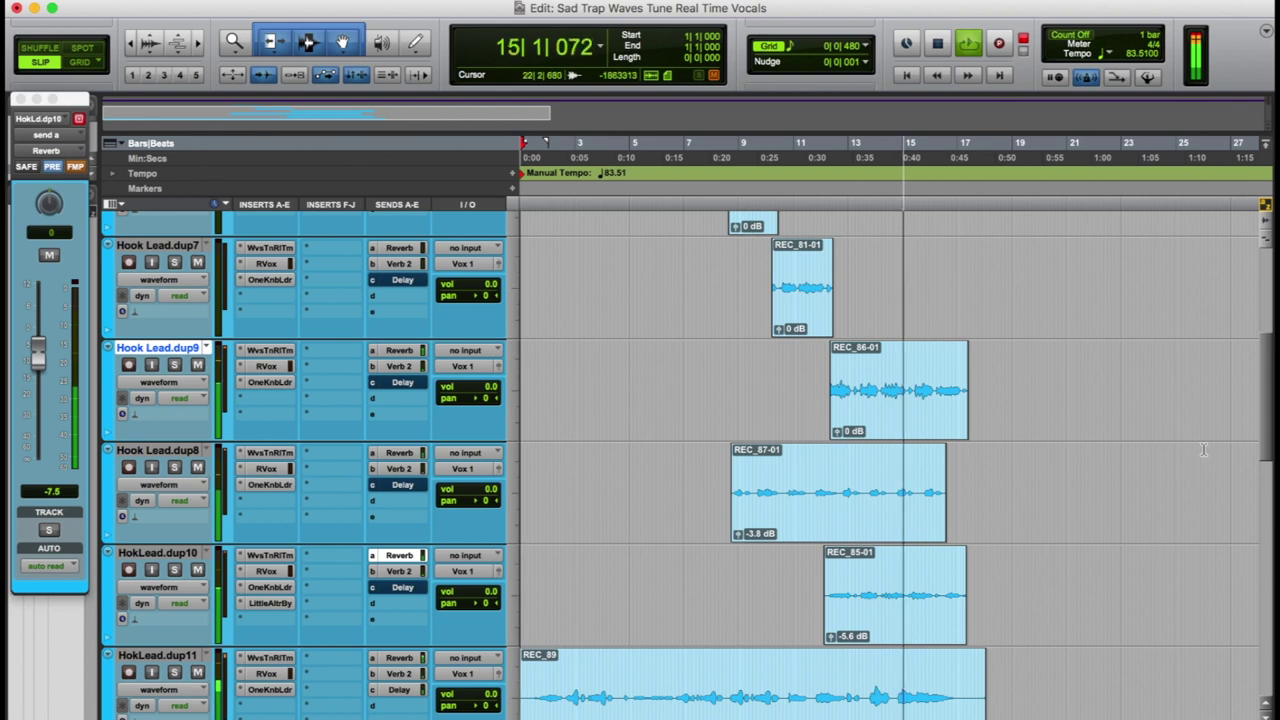
scroll(1261, 453, down, 4)
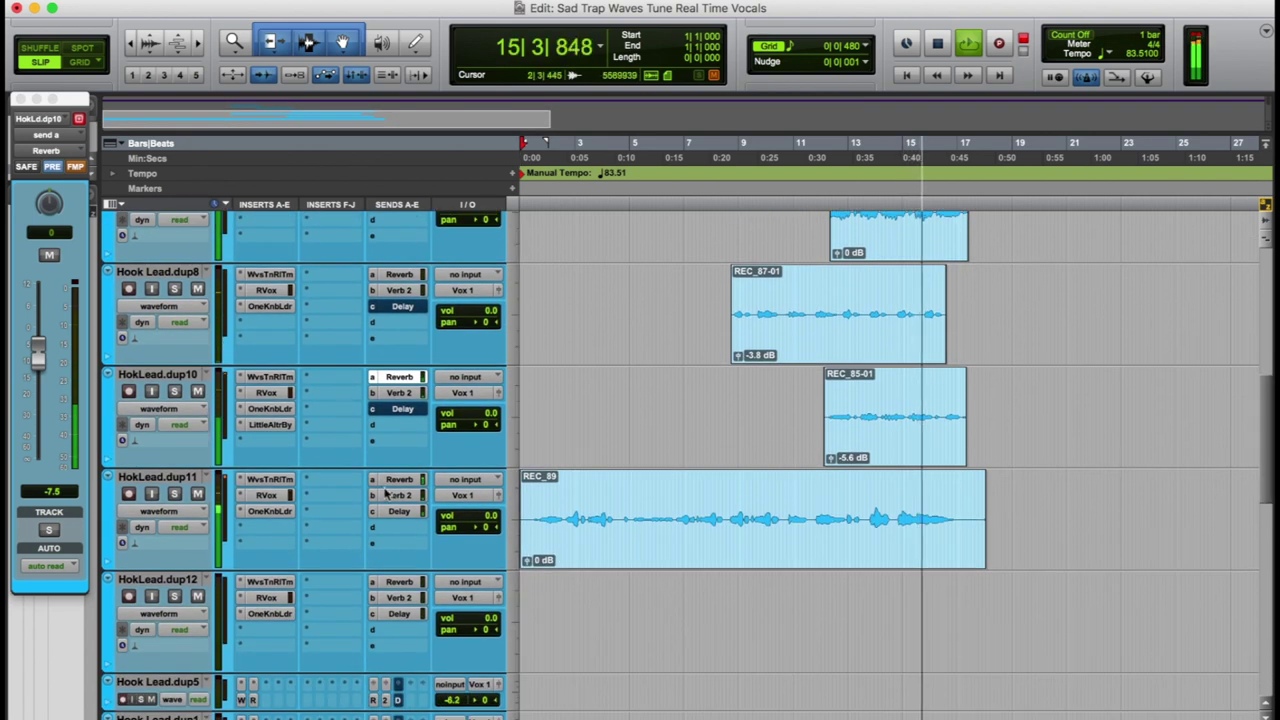
click(958, 505)
key(space)
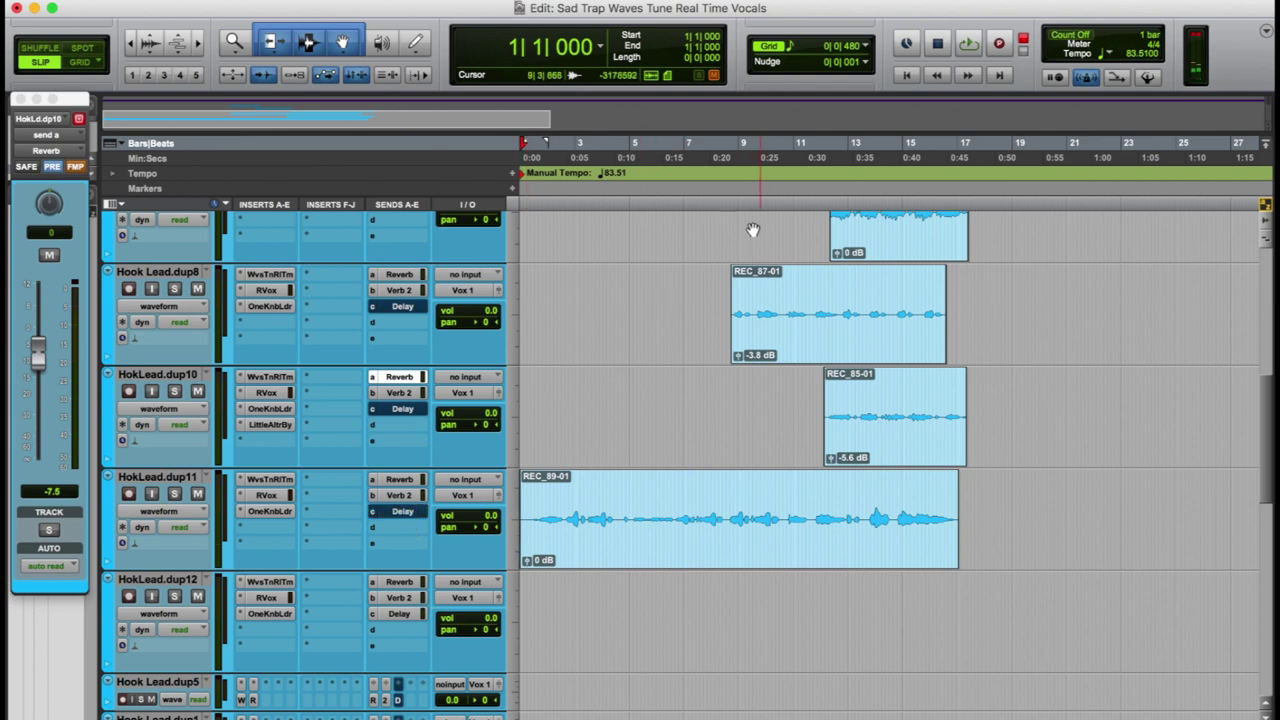
Play back from 4|2|551 and delete a section of length 2|0|139 from the HokLead.dup11 clip, starting at 4|3|211.
key(space)
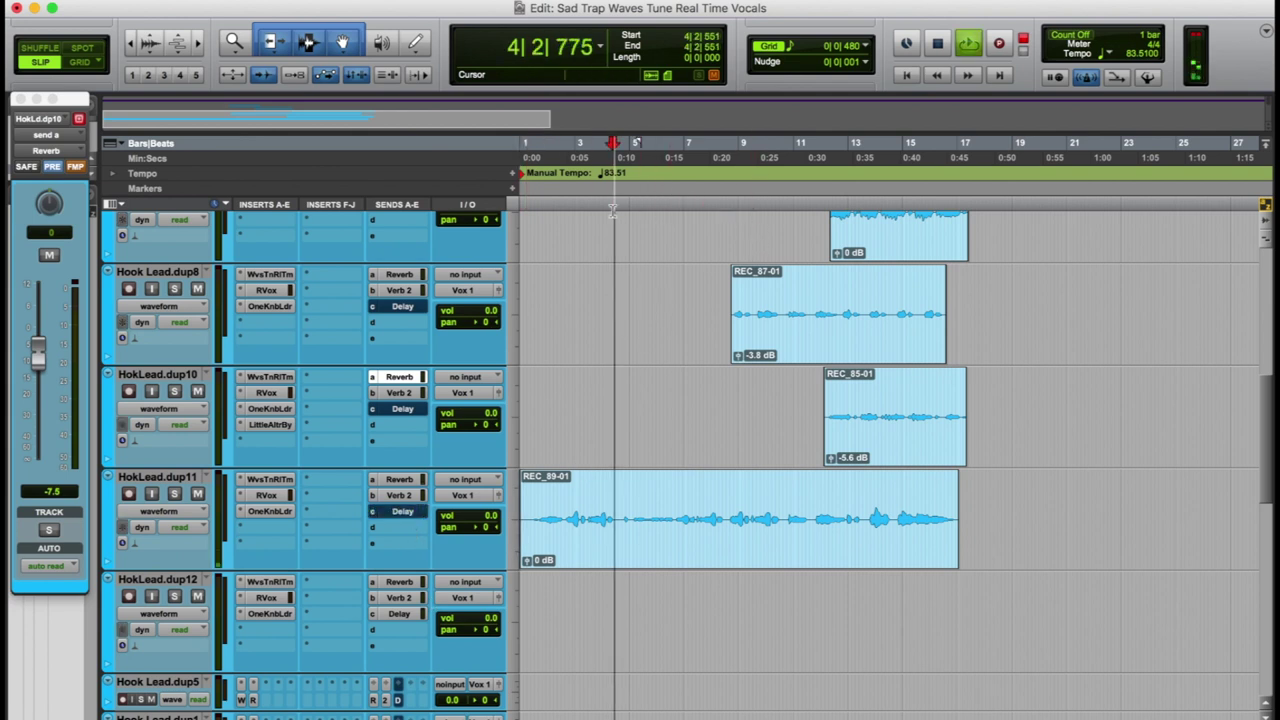
key(super+bracketright)
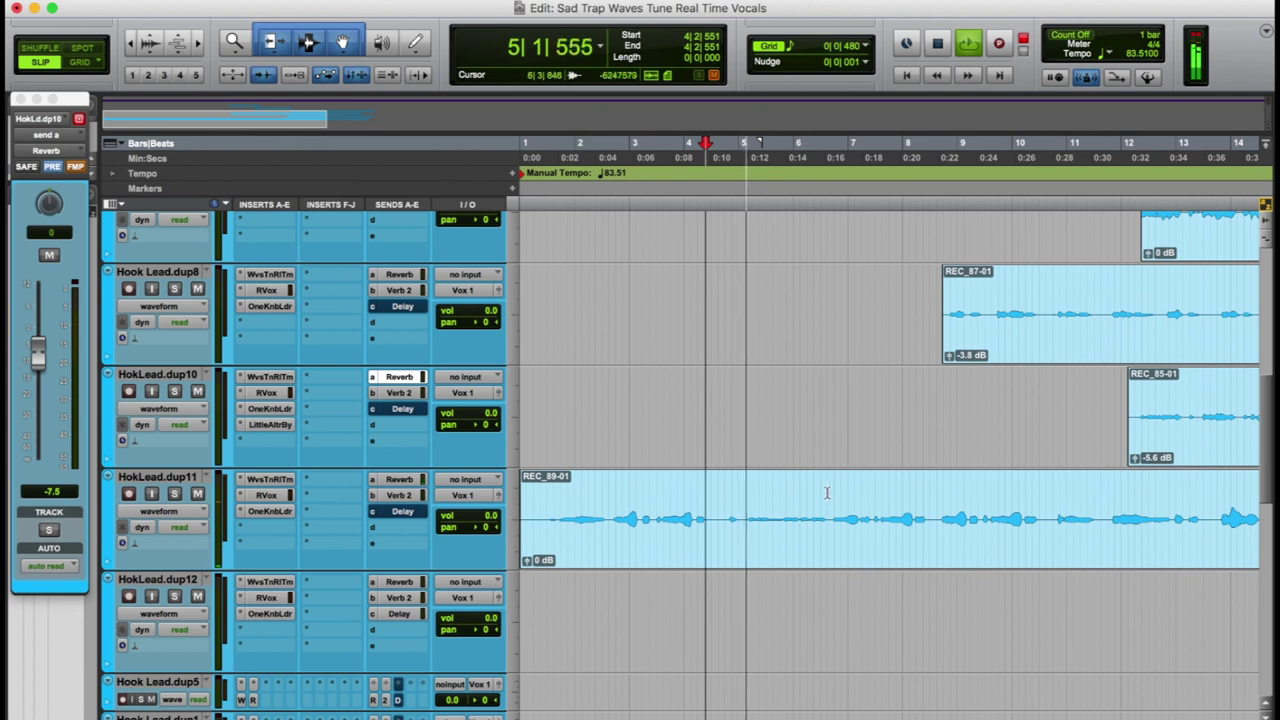
key(super+bracketleft)
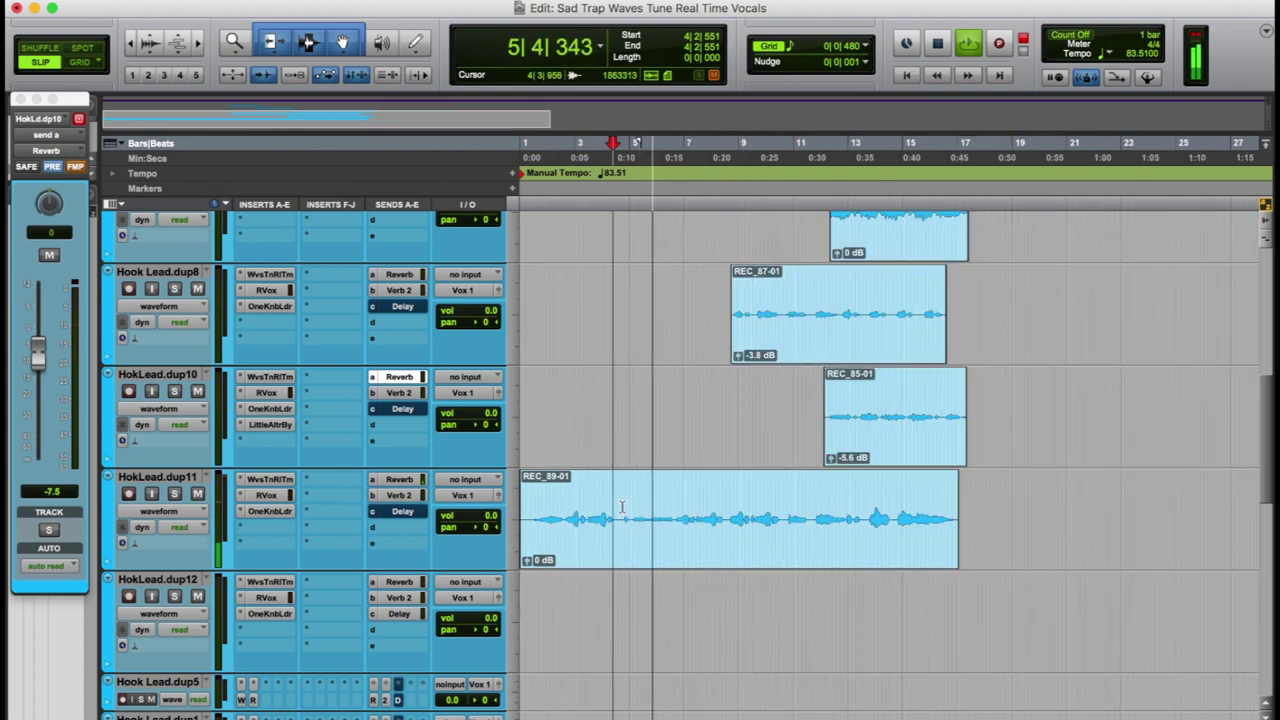
key(super+bracketright)
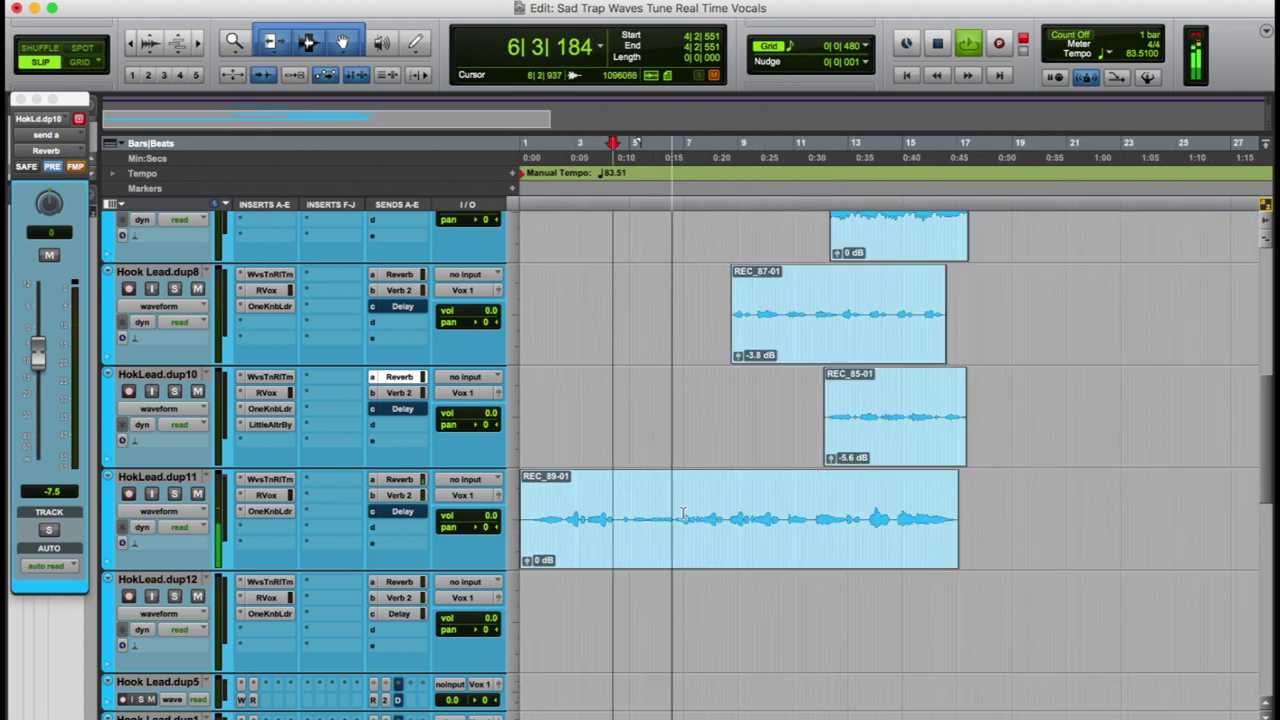
key(super+bracketleft)
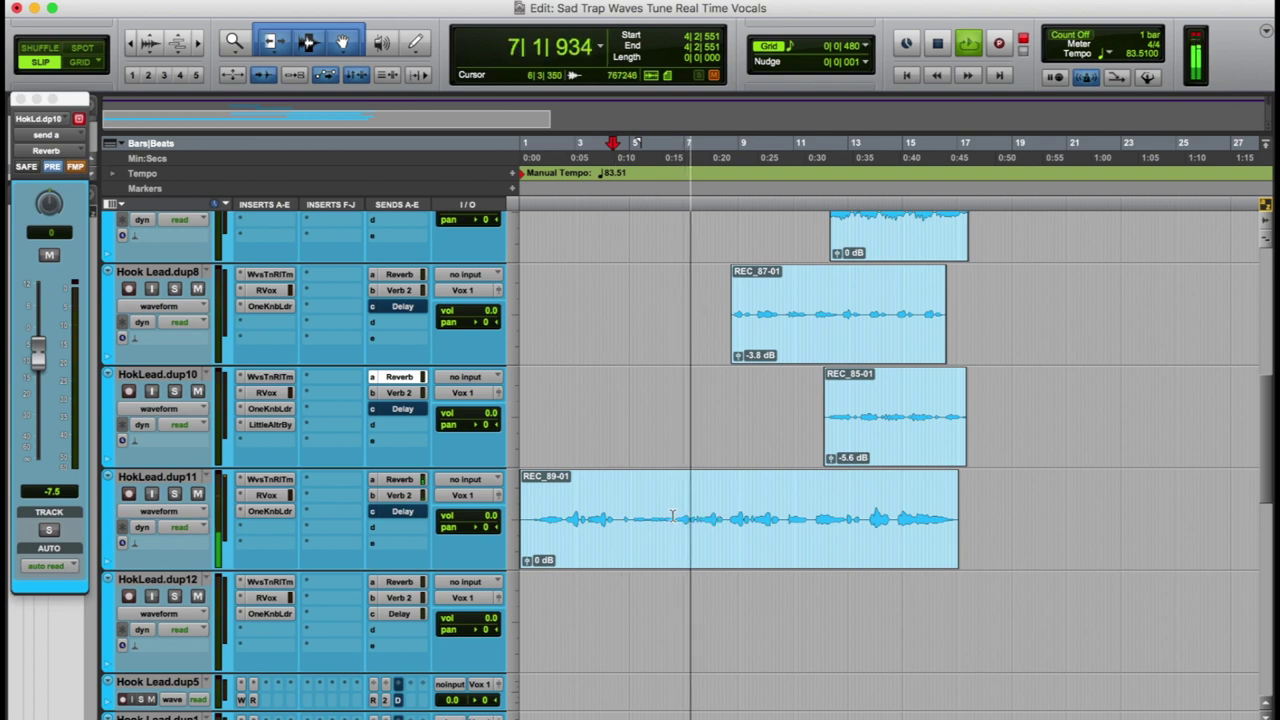
drag(673, 519, 618, 522)
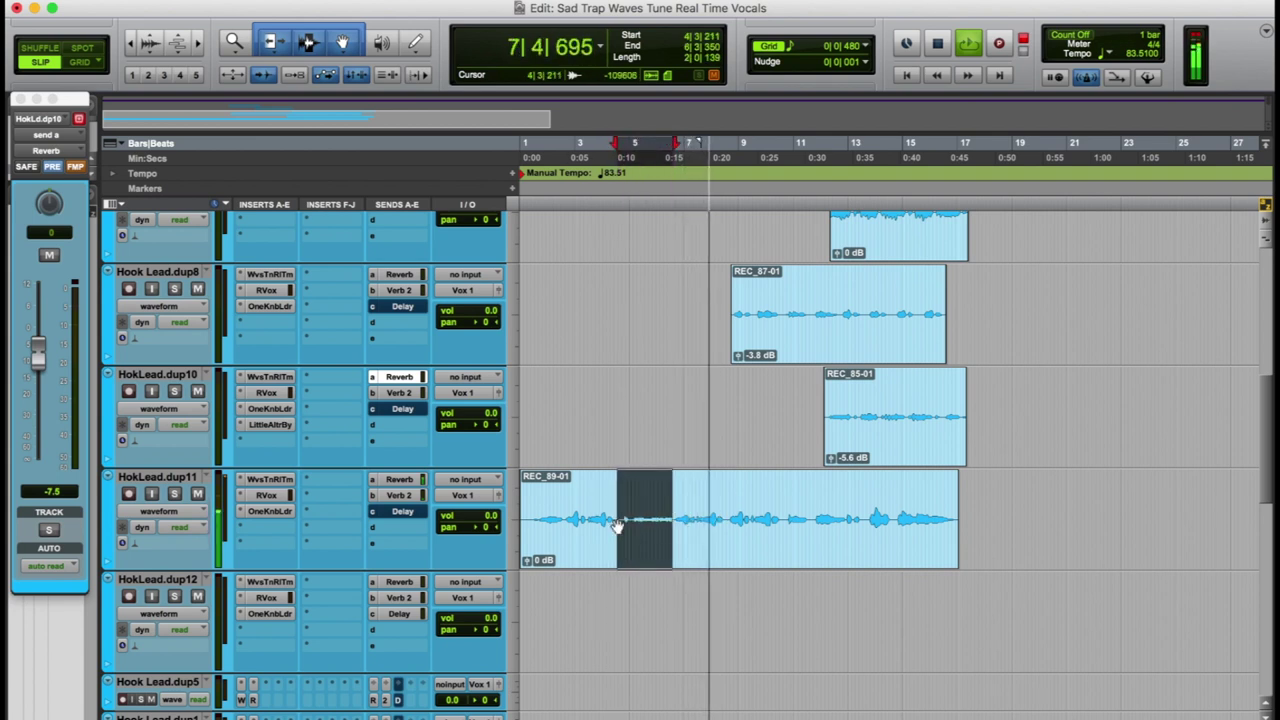
key(Delete)
Trim the start of the REC_89-03 clip on HokLead.dup11 to 8|3|426.
key(super+bracketright)
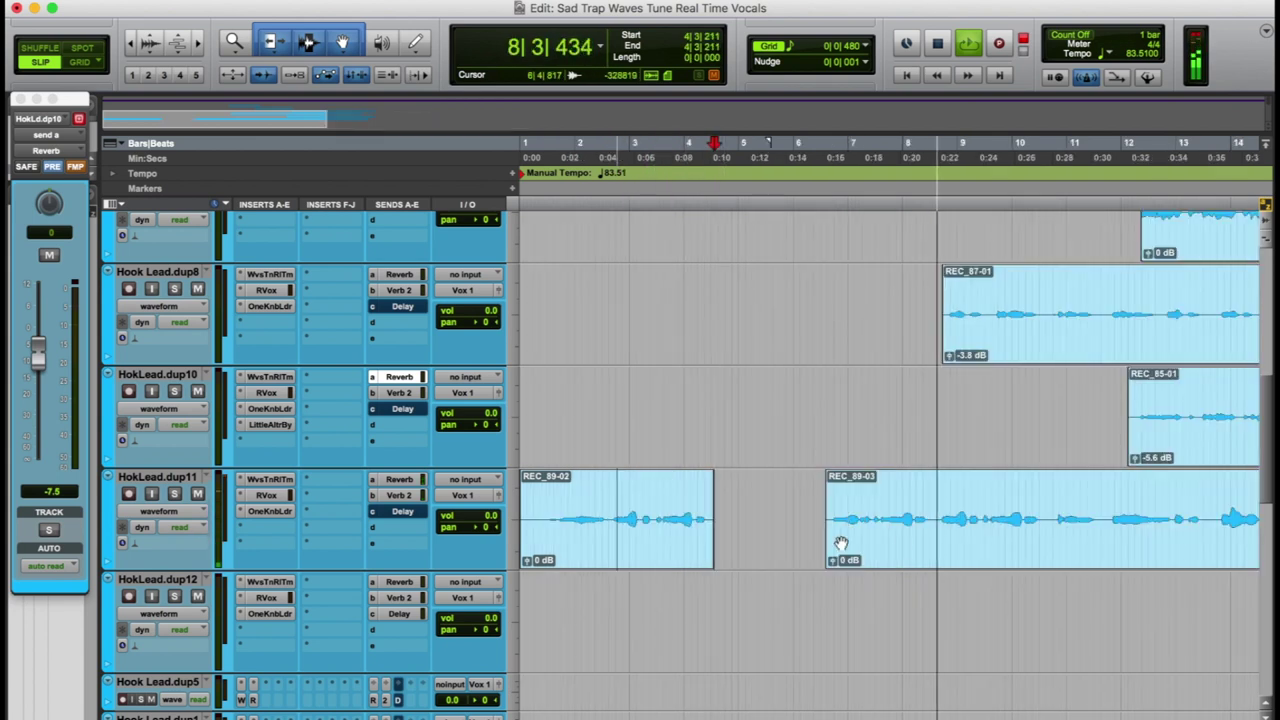
click(937, 506)
key(a)
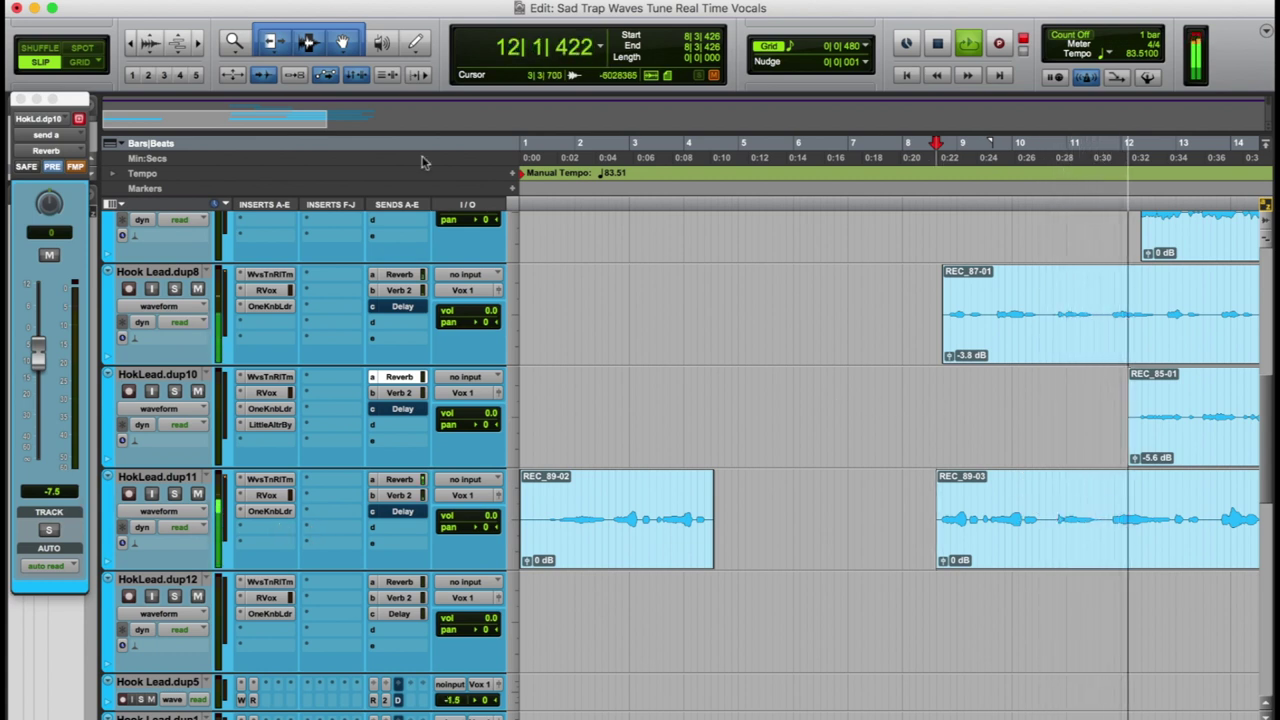
Mute the REC_85-01 clip on HokLead.dup10 and play back the hook from 8|4|893.
key(r)
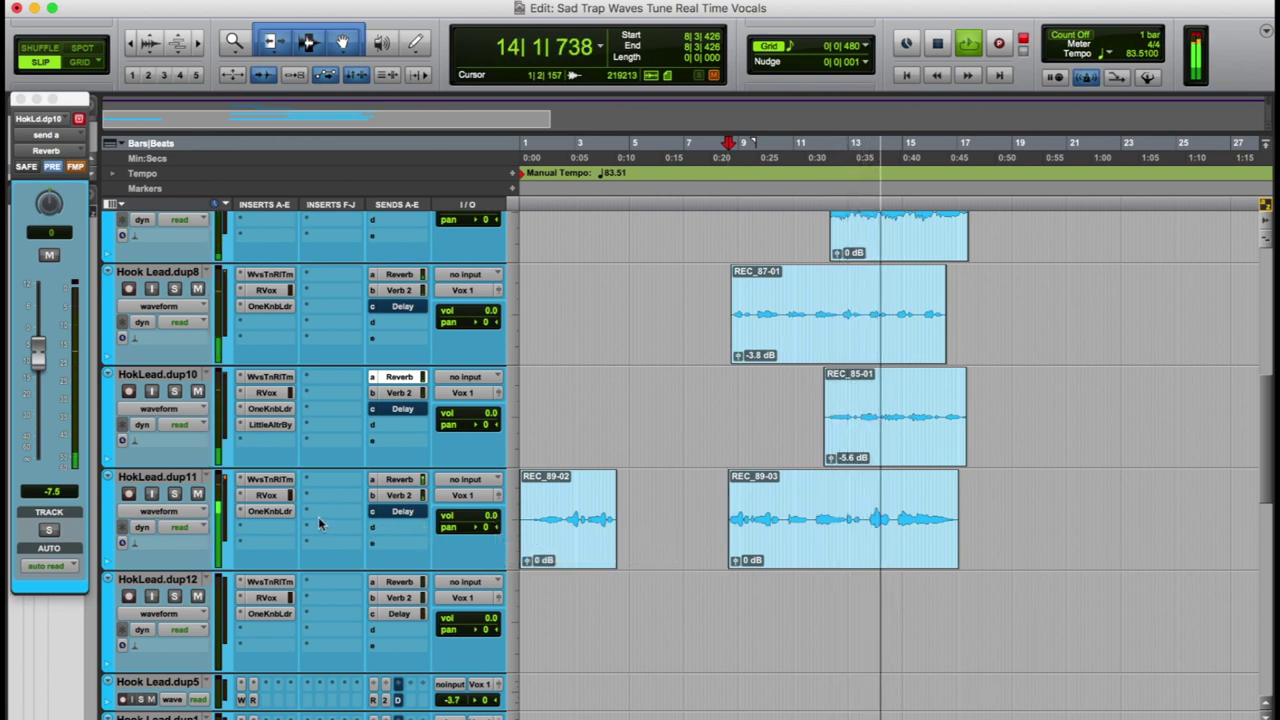
click(876, 446)
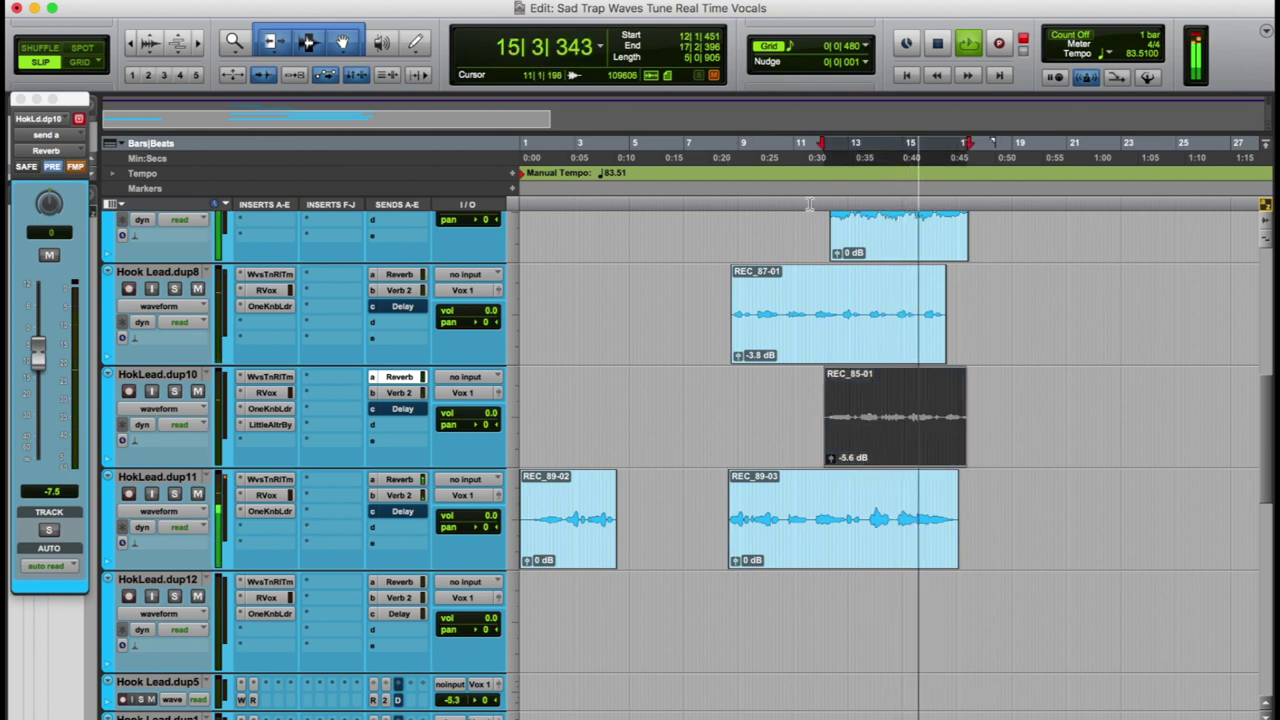
click(740, 205)
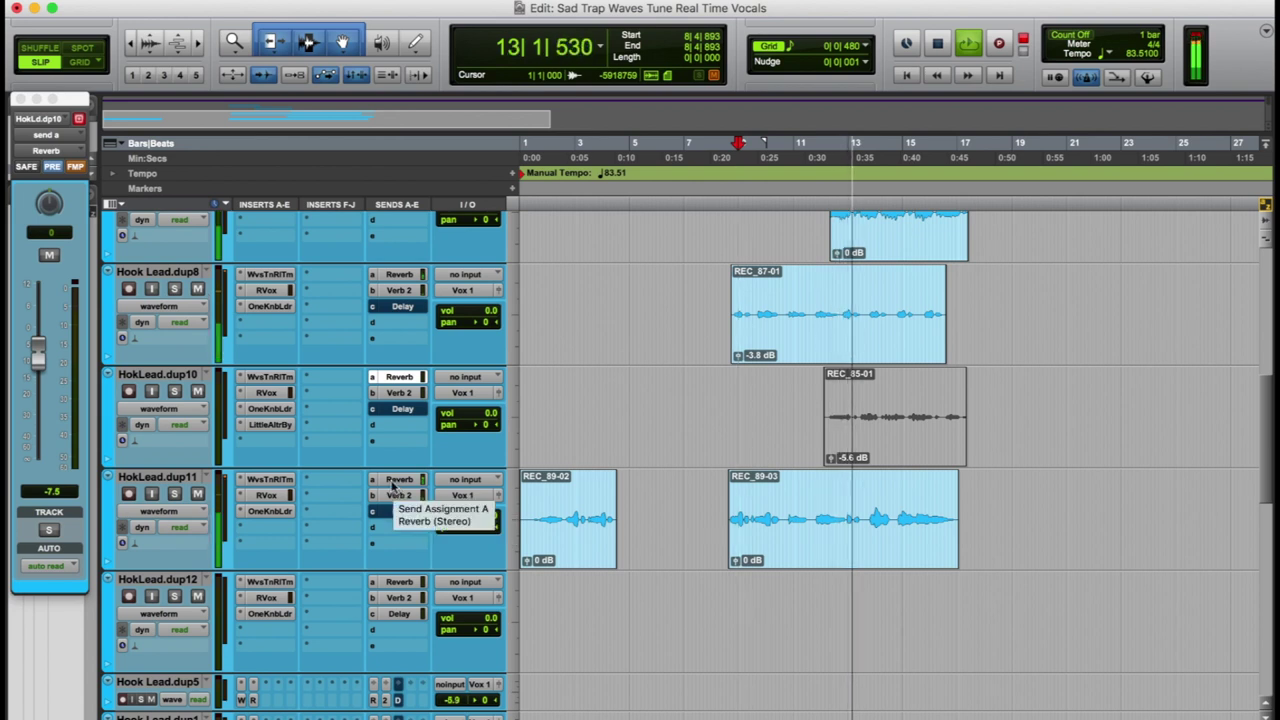
Stop playback and add the mono EQ3 7-Band plug-in to insert d of HokLead.dup11.
key(space)
click(267, 528)
mouse_move(290, 565)
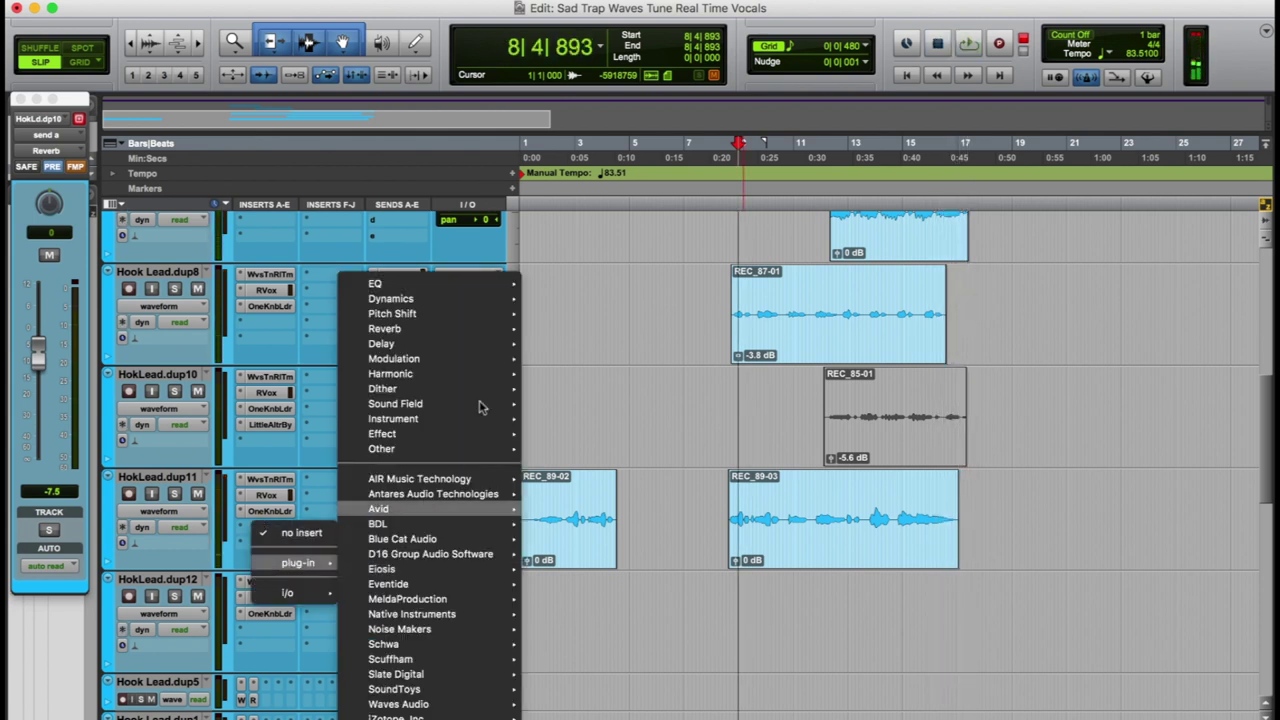
mouse_move(380, 284)
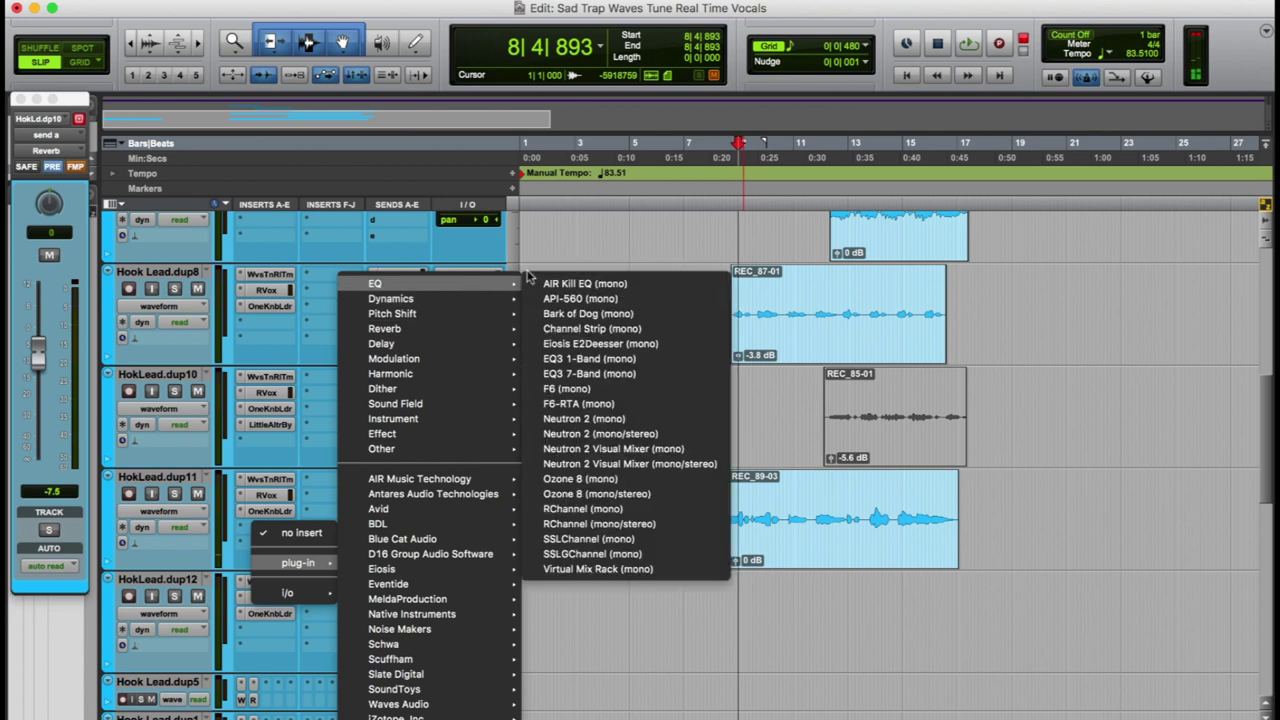
click(585, 376)
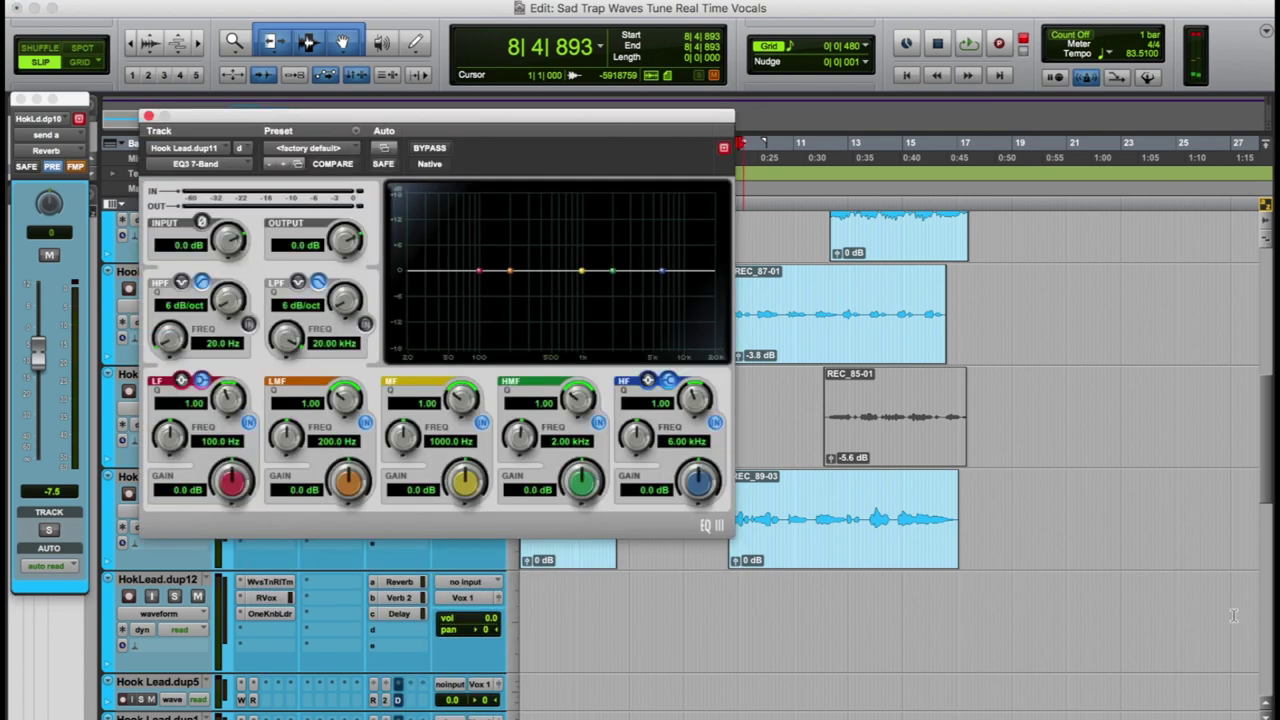
During playback from 8|1|795, enable the EQ's high-pass and low-pass filters and set the low-pass to 24 dB/oct at 10.82 kHz.
drag(494, 127, 424, 108)
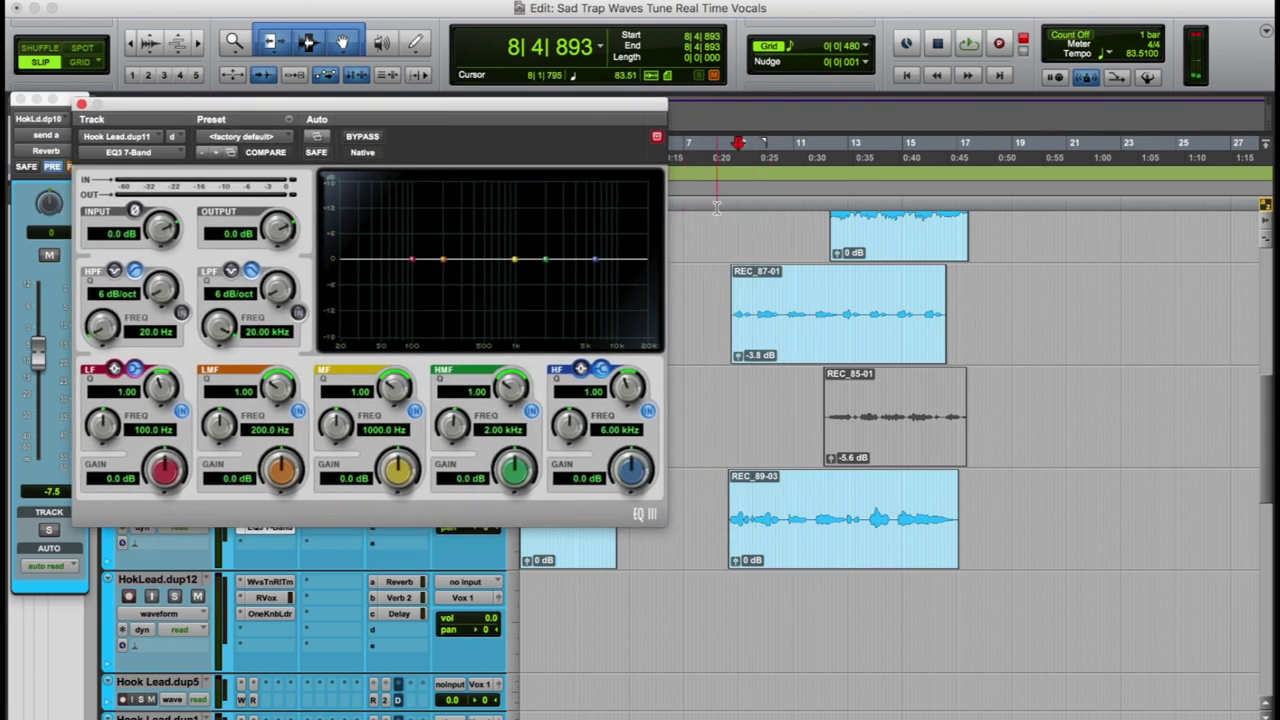
key(space)
click(182, 313)
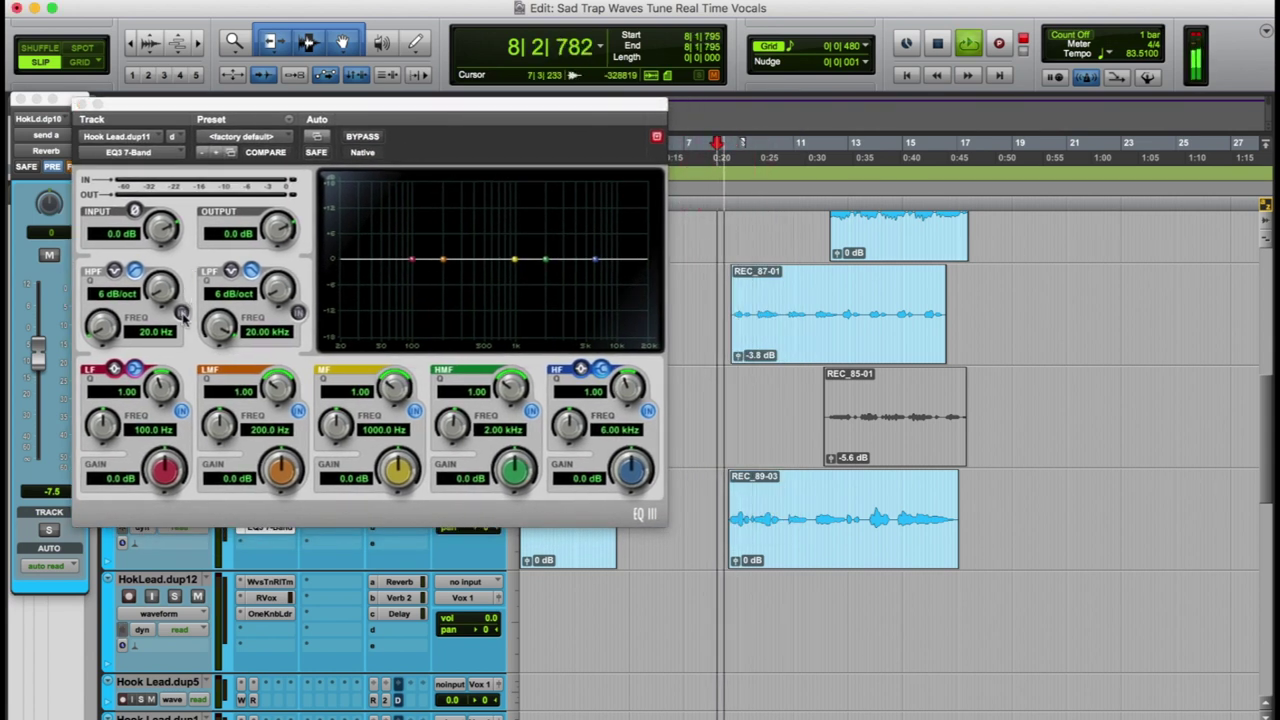
click(298, 313)
drag(278, 288, 278, 268)
drag(220, 325, 218, 376)
drag(282, 297, 282, 284)
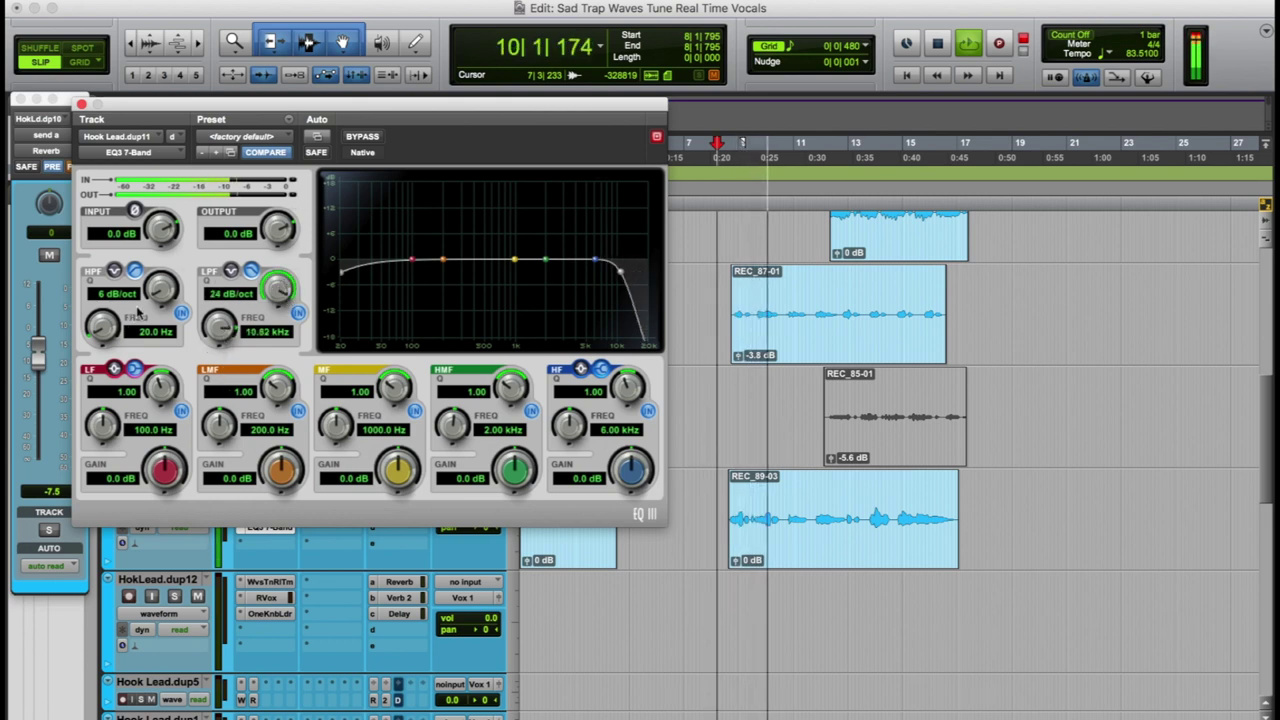
Set the high-pass filter to 24 dB/oct at 382.4 Hz and the low-pass frequency to 2.79 kHz, and close the EQ.
drag(160, 290, 160, 275)
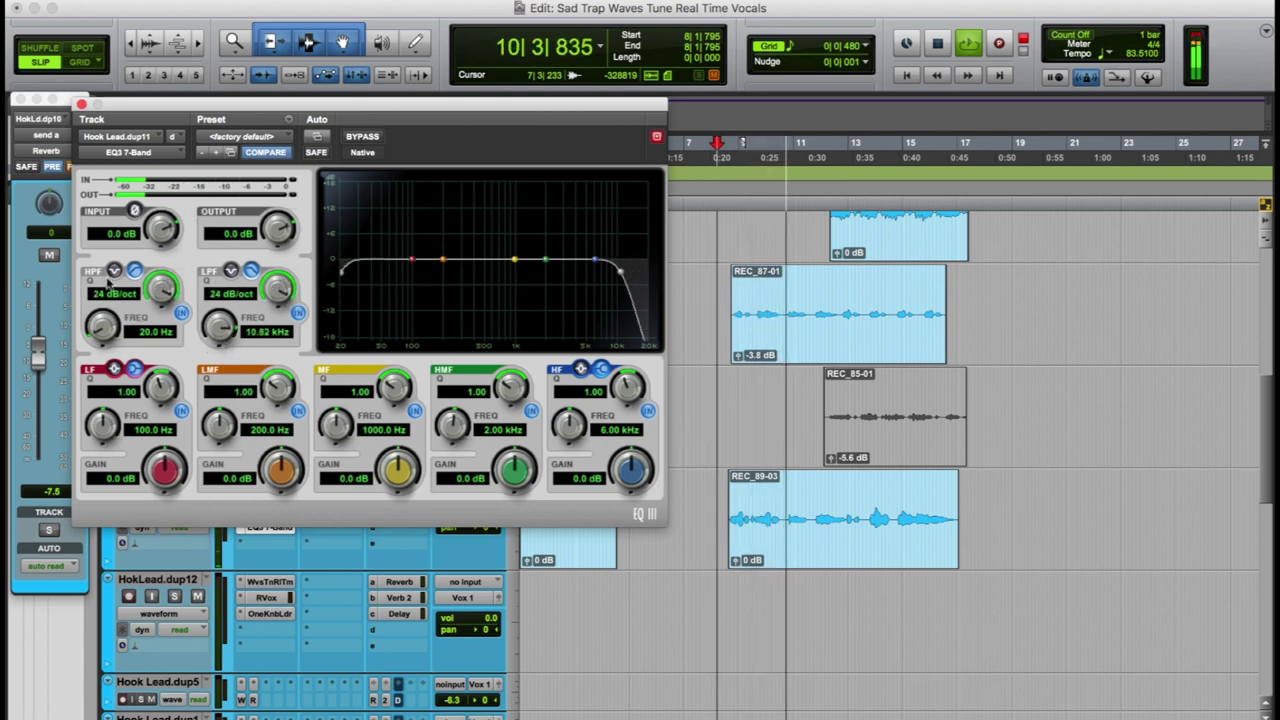
drag(103, 330, 103, 300)
drag(212, 320, 205, 428)
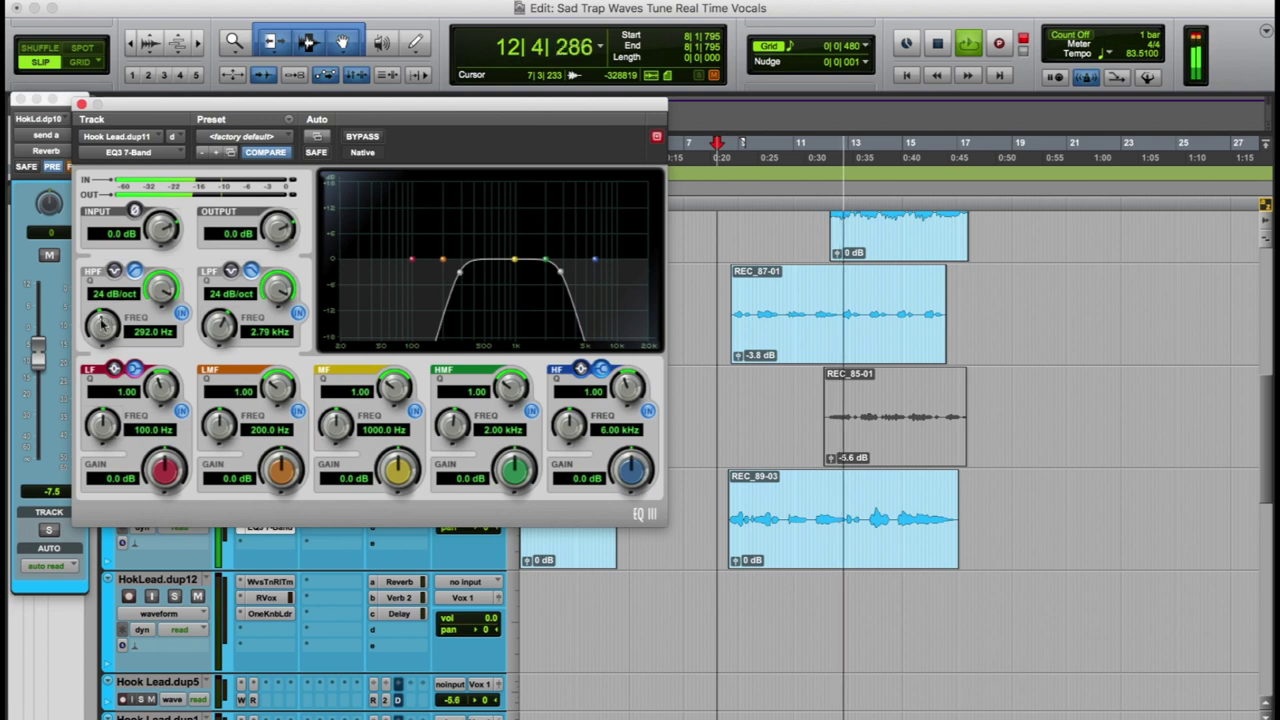
drag(103, 331, 103, 320)
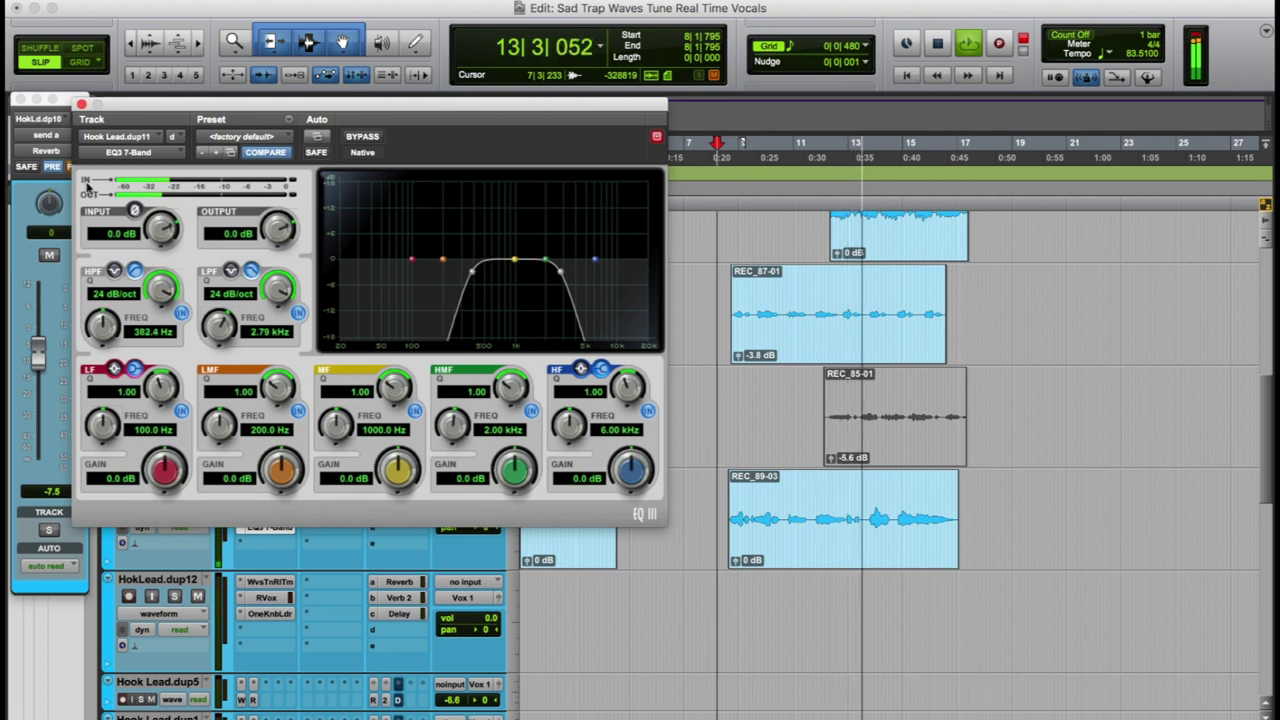
click(82, 104)
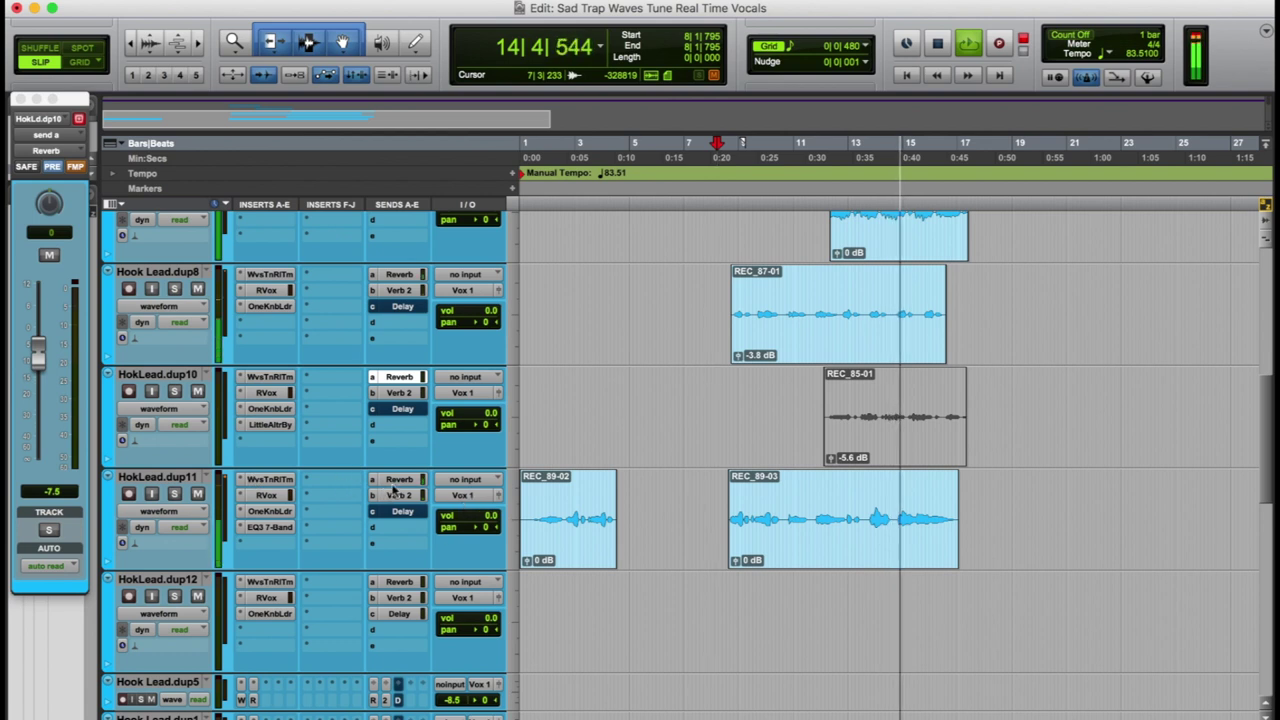
Raise HokLead.dup11's Reverb send level to +4.8 dB while playing back from 8|2|455.
click(398, 479)
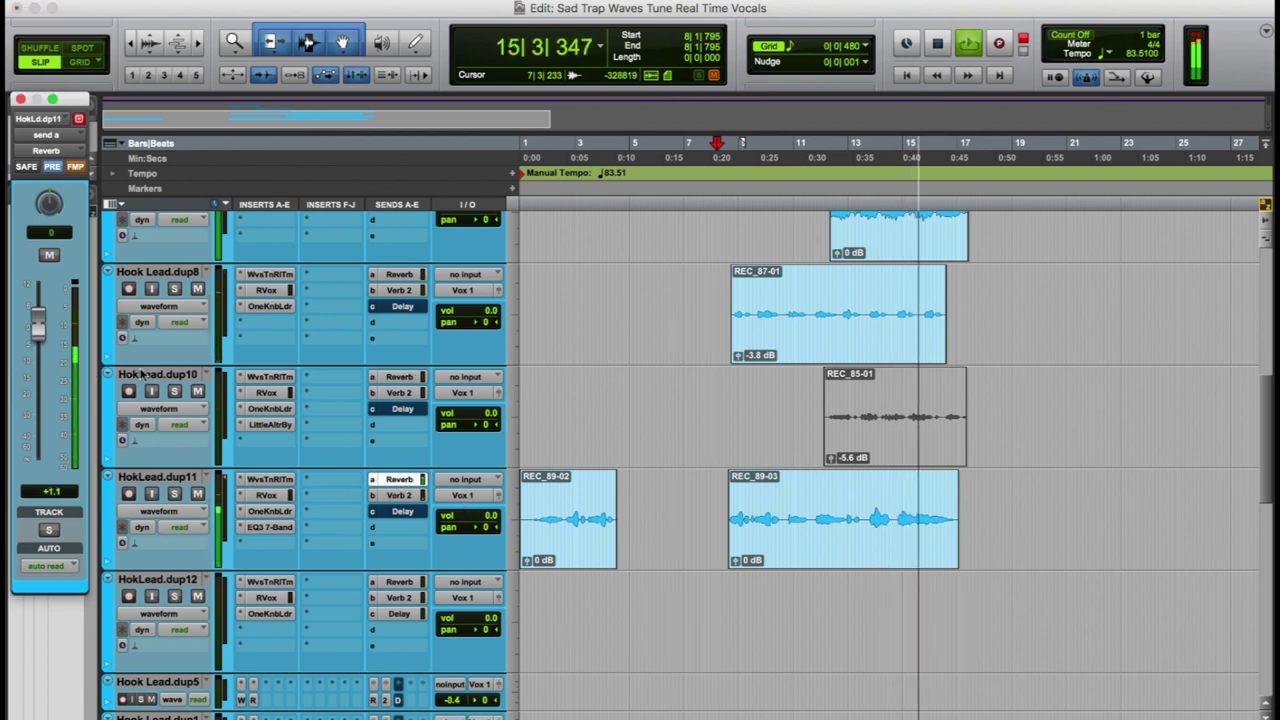
click(722, 225)
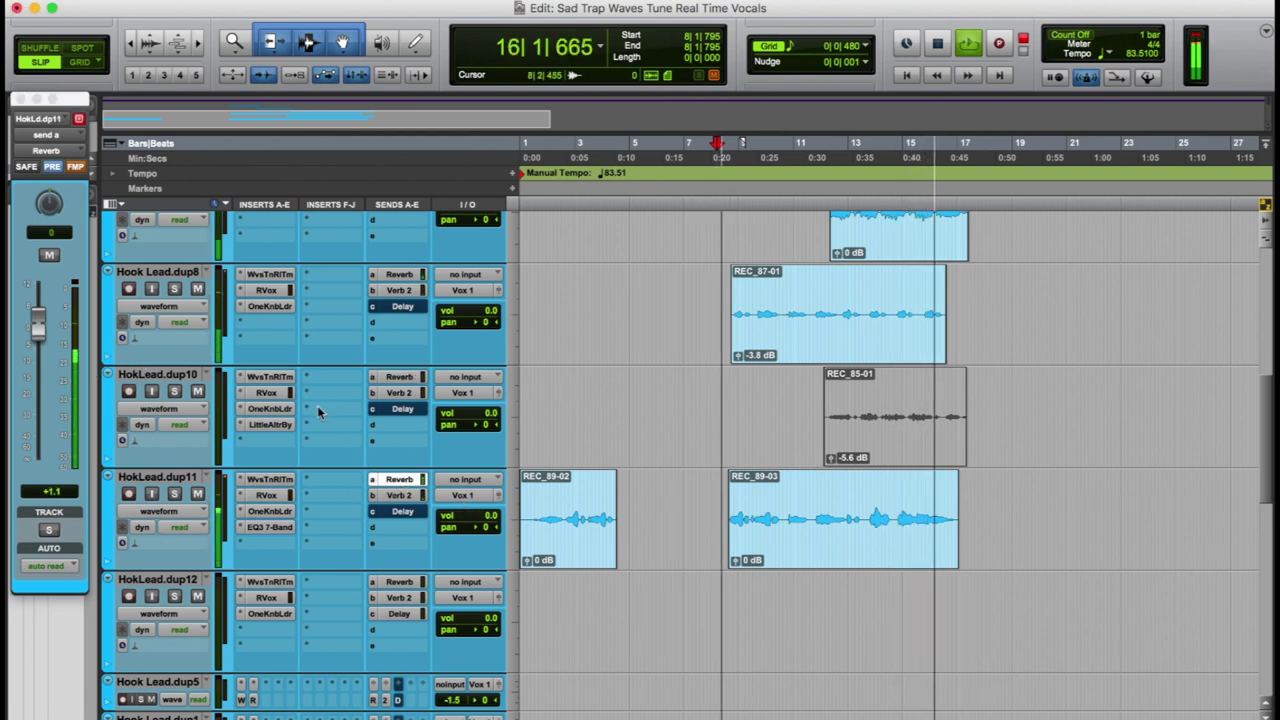
drag(37, 330, 37, 316)
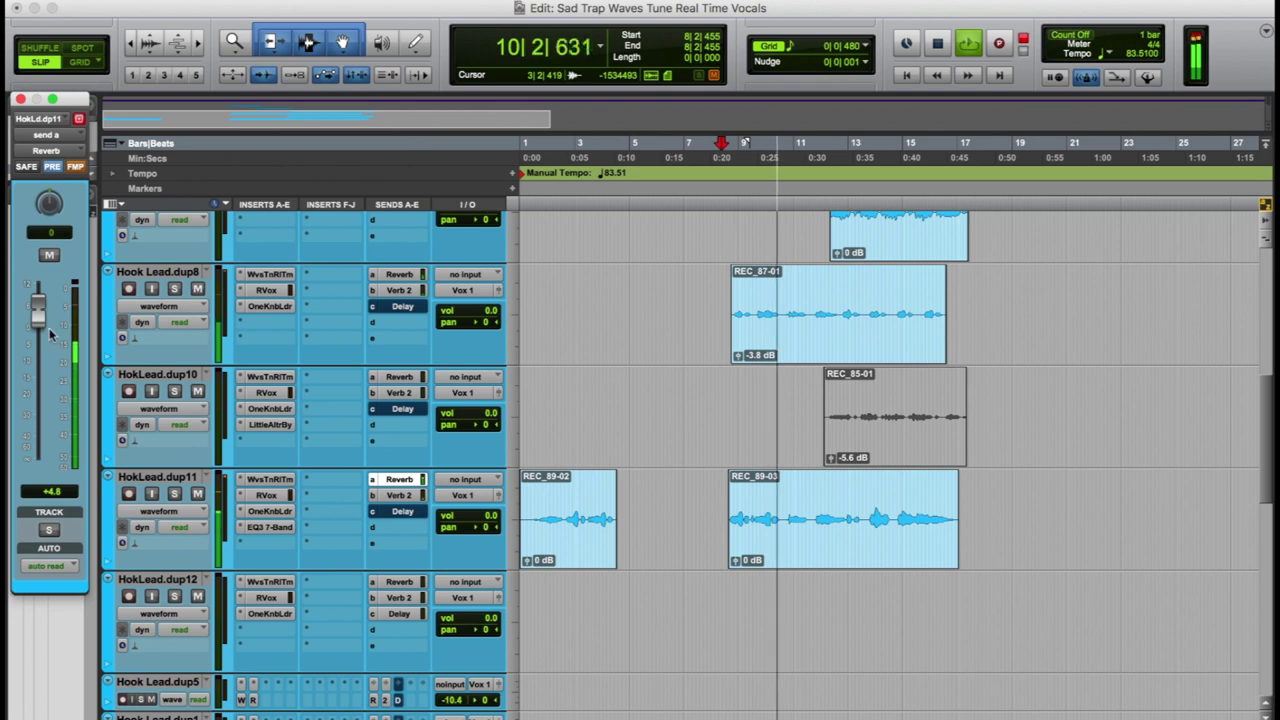
mouse_move(38, 314)
mouse_down()
mouse_move(38, 302)
mouse_move(38, 322)
mouse_up()
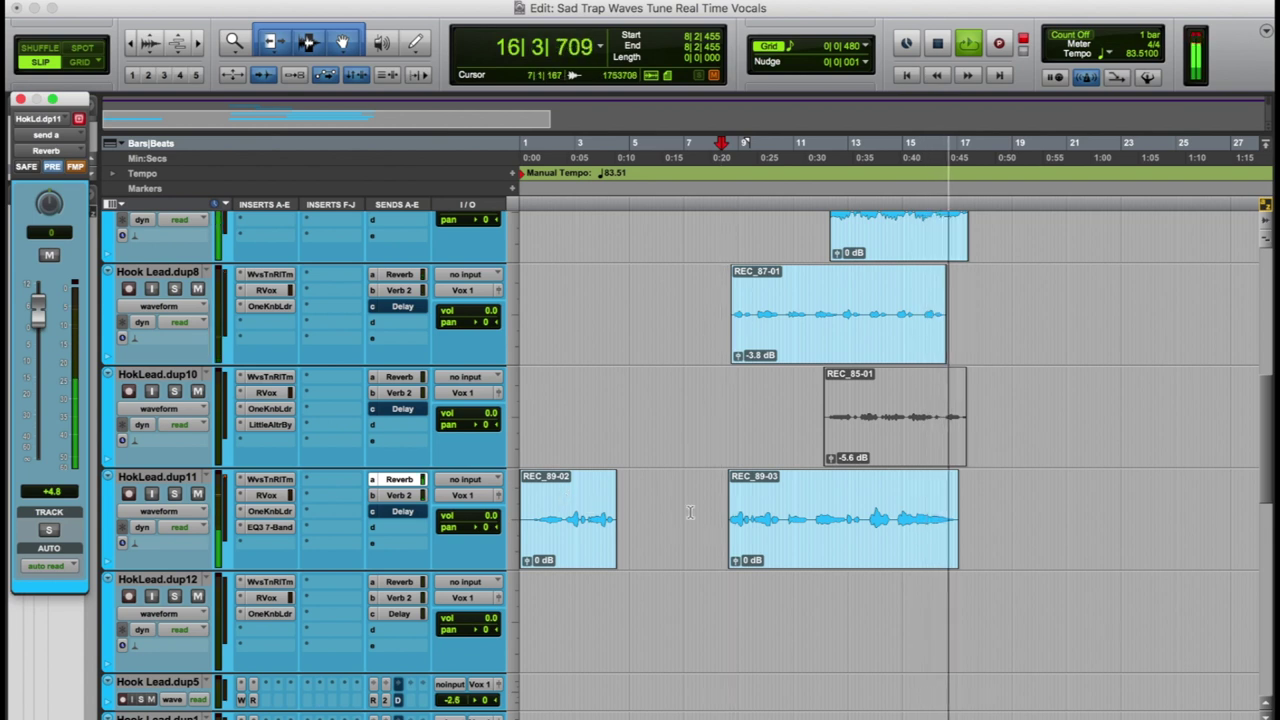
Play back from 8|2|828 and lower the REC_89-03 clip gain to -1.8 dB.
click(724, 213)
scroll(688, 272, up, 6)
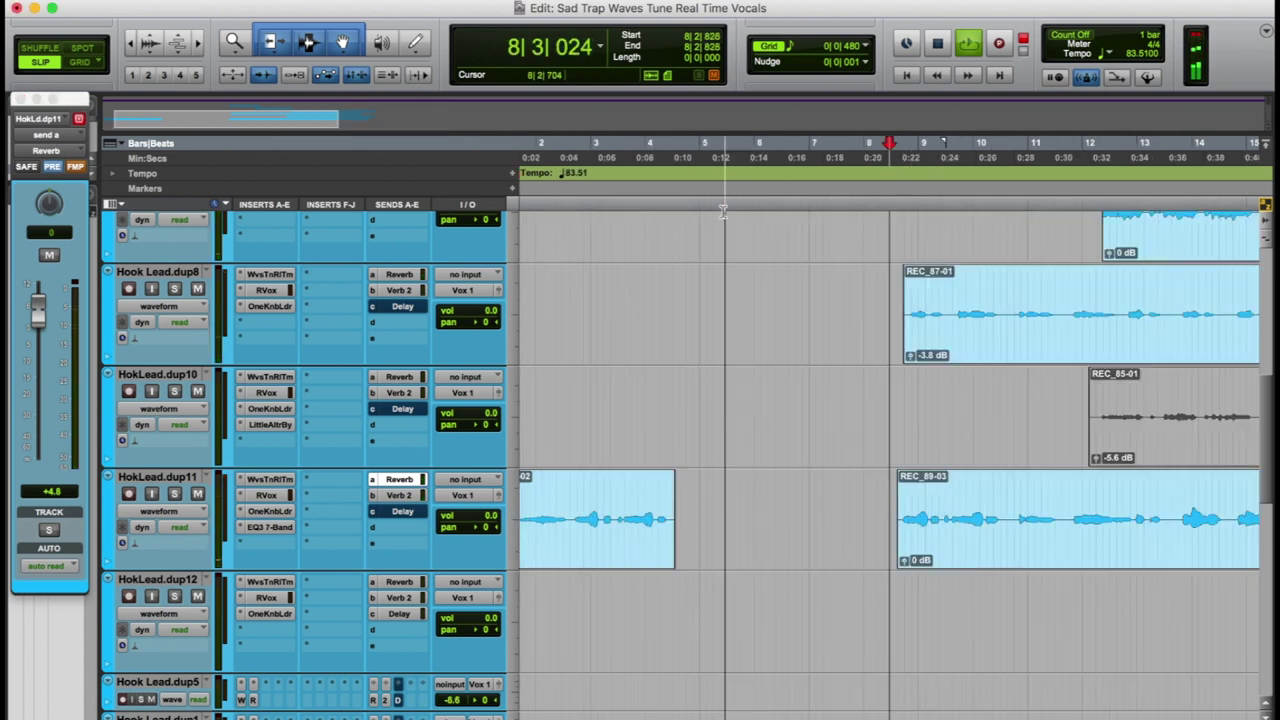
scroll(688, 272, down, 4)
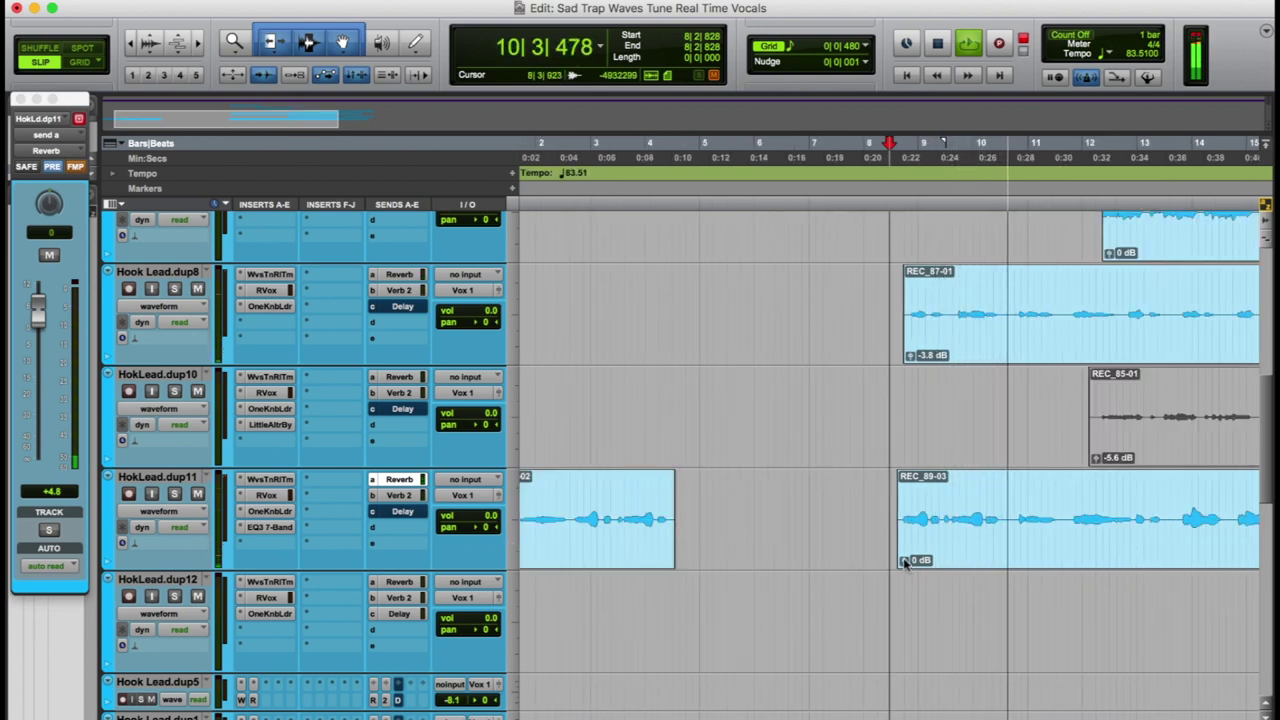
drag(904, 562, 904, 567)
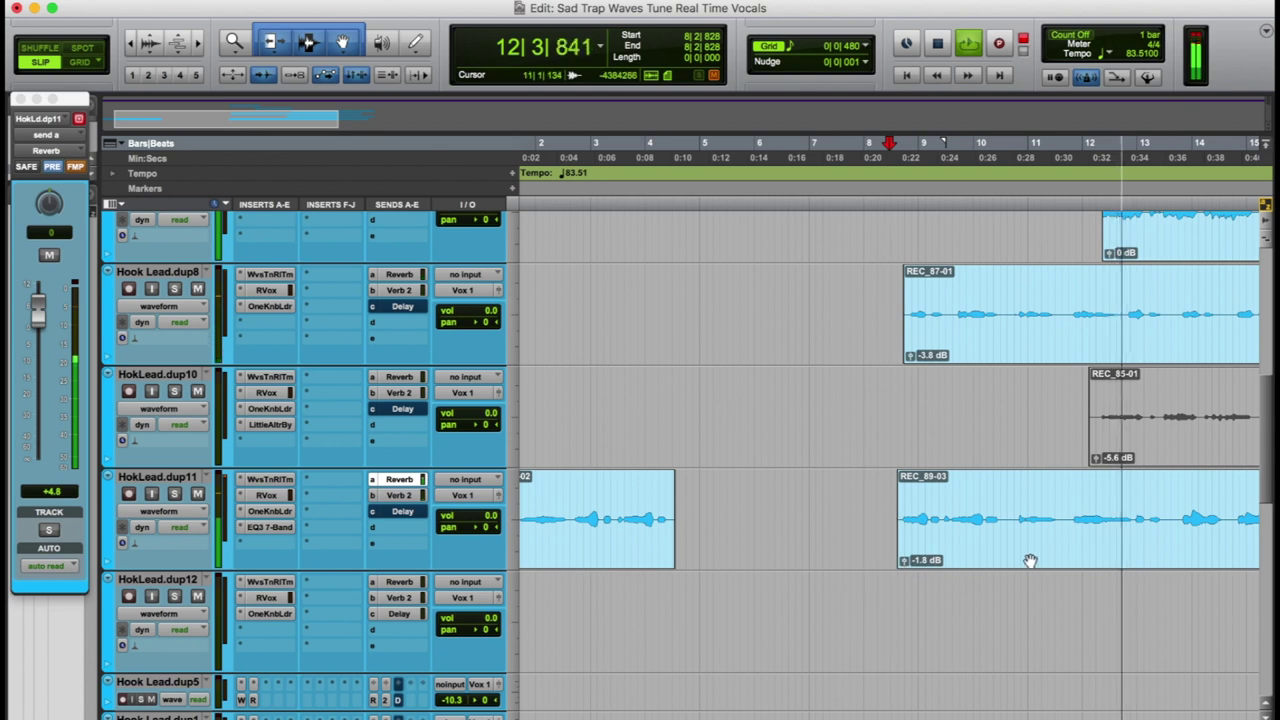
Mute the HokLead.dup11 track and lower its Reverb send level to +2.6 dB.
click(1028, 557)
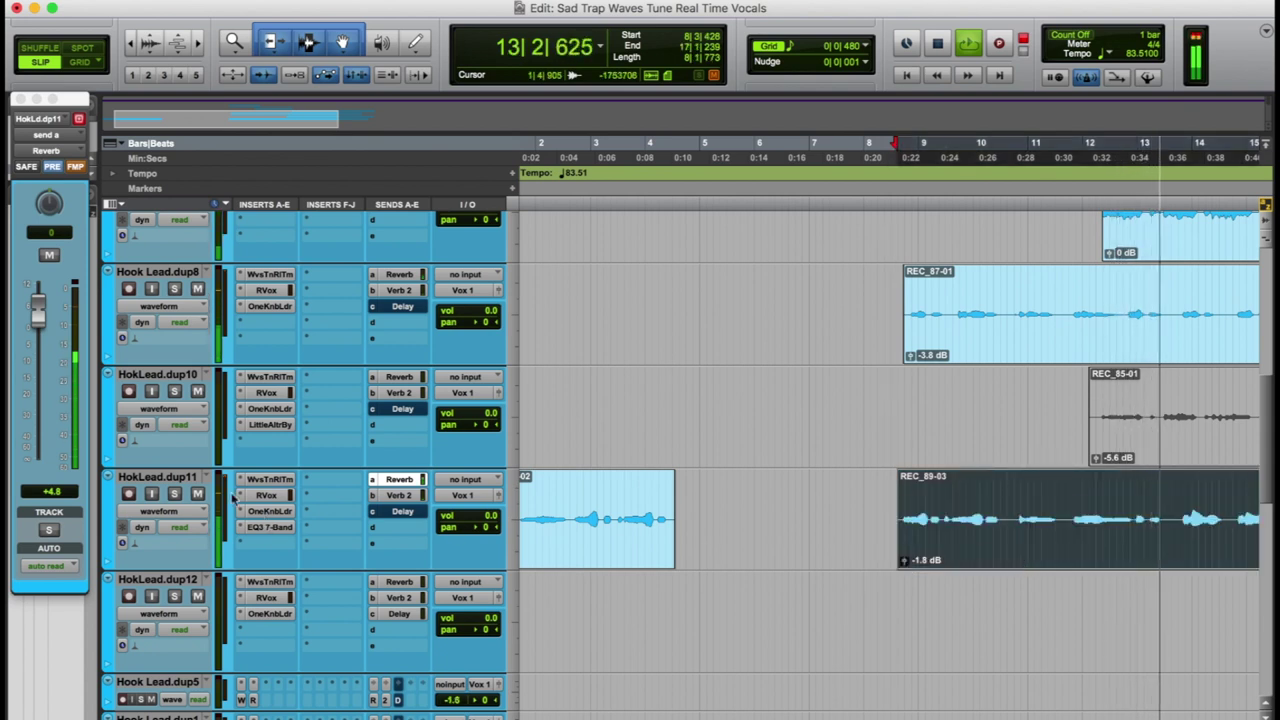
click(197, 494)
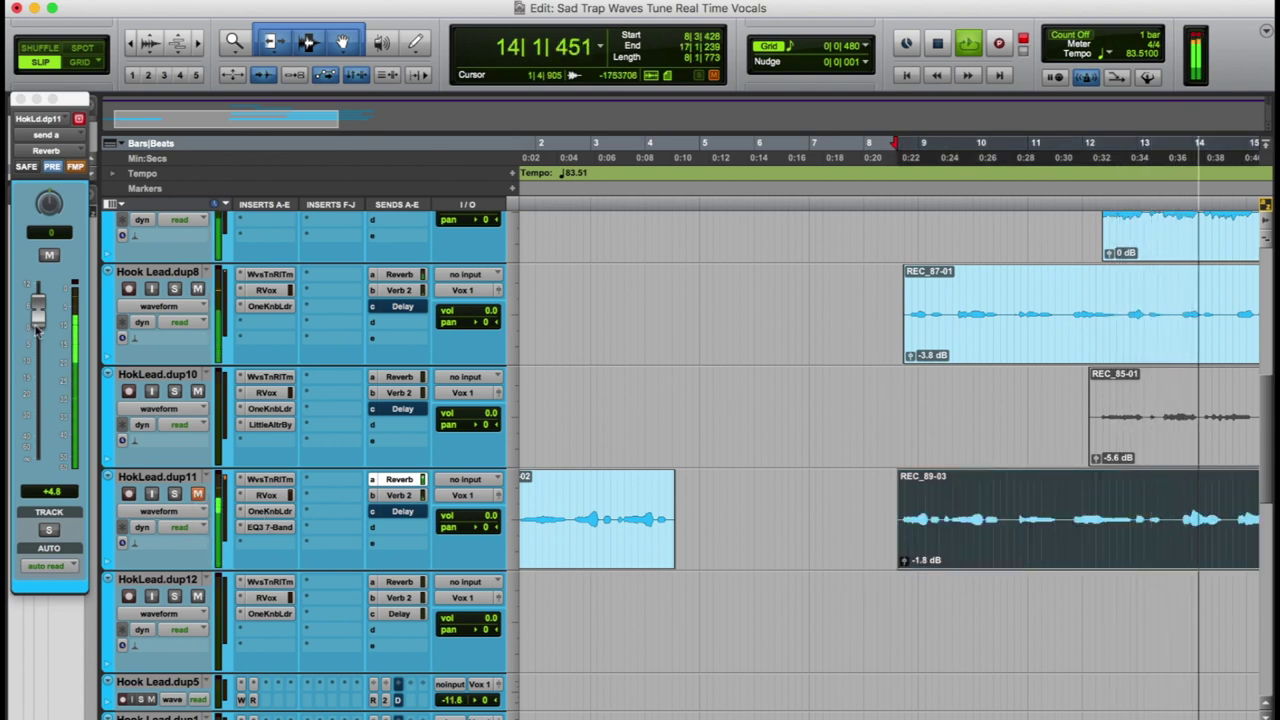
drag(36, 330, 36, 337)
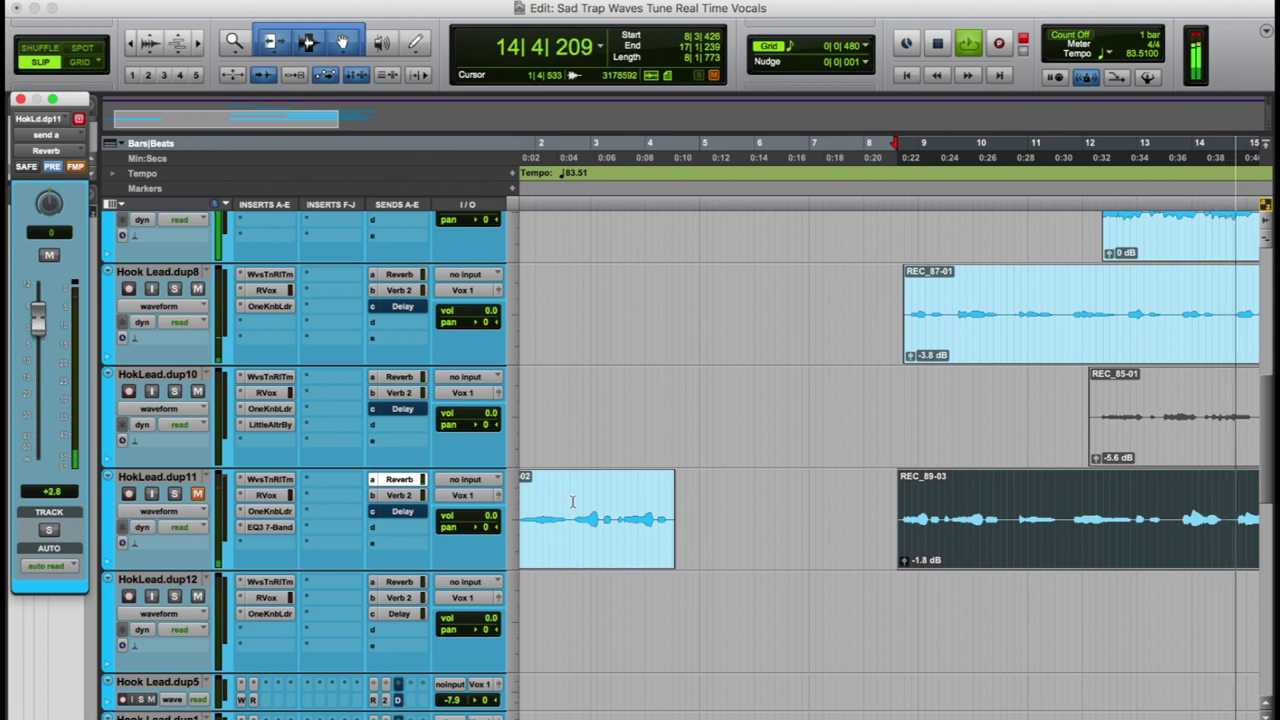
Restart playback from 8|3|612 and reset the REC_89-03 clip gain to 0 dB.
click(877, 500)
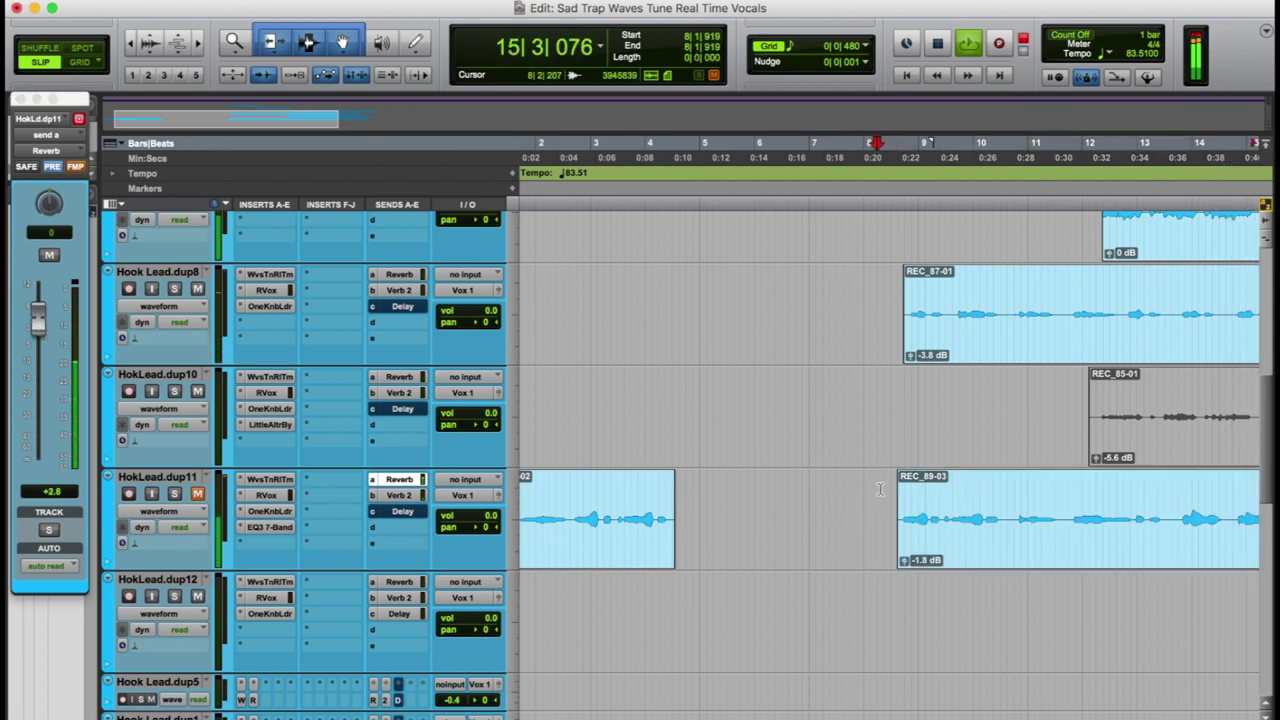
key(super+bracketleft)
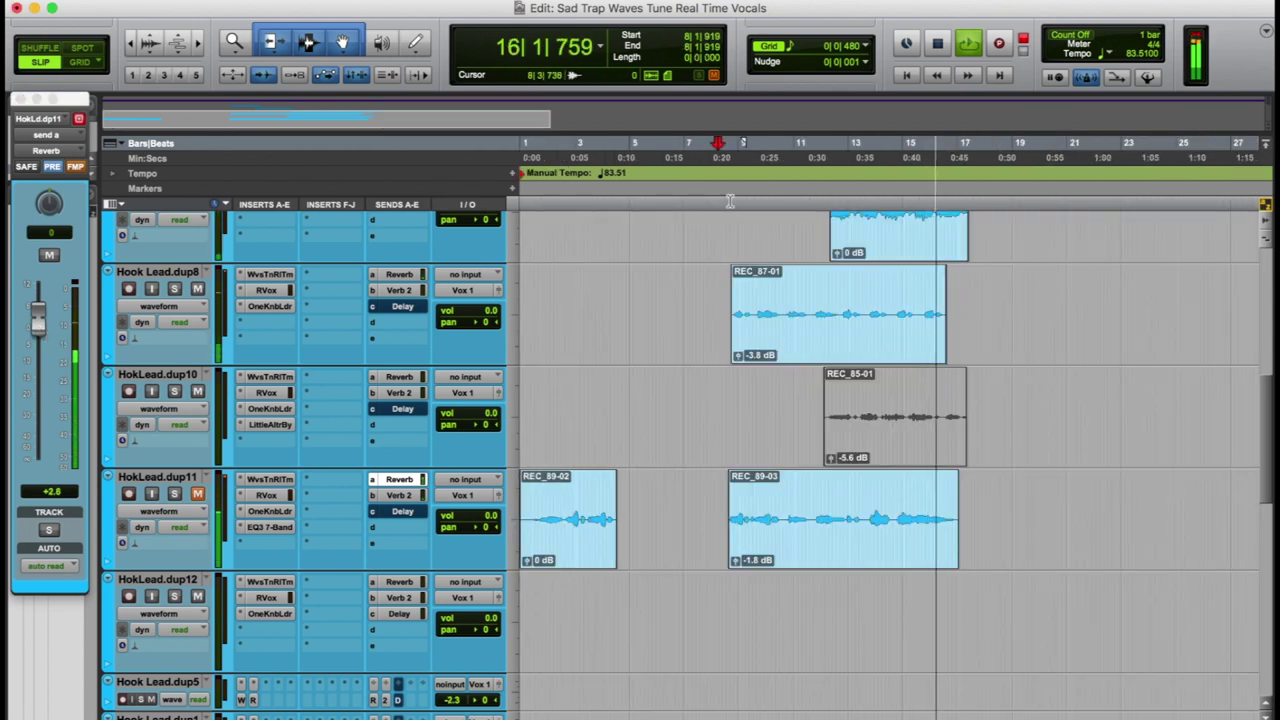
key(space)
key(space)
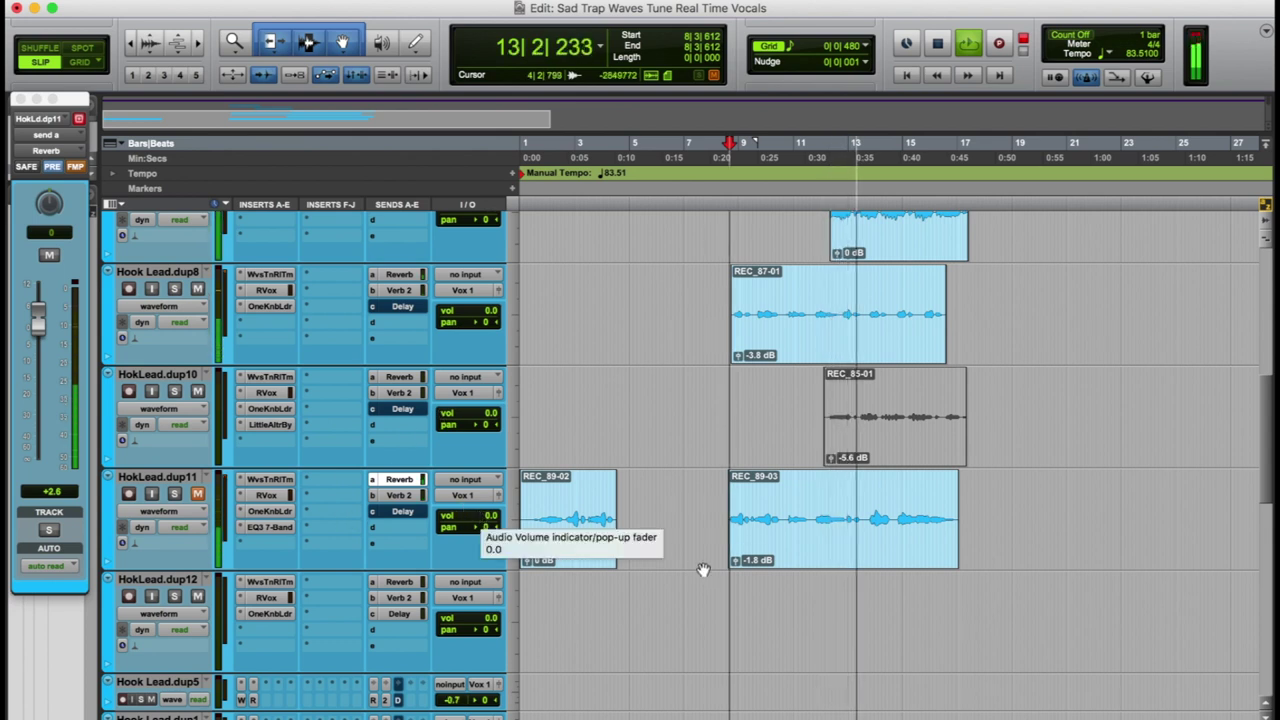
alt+click(738, 561)
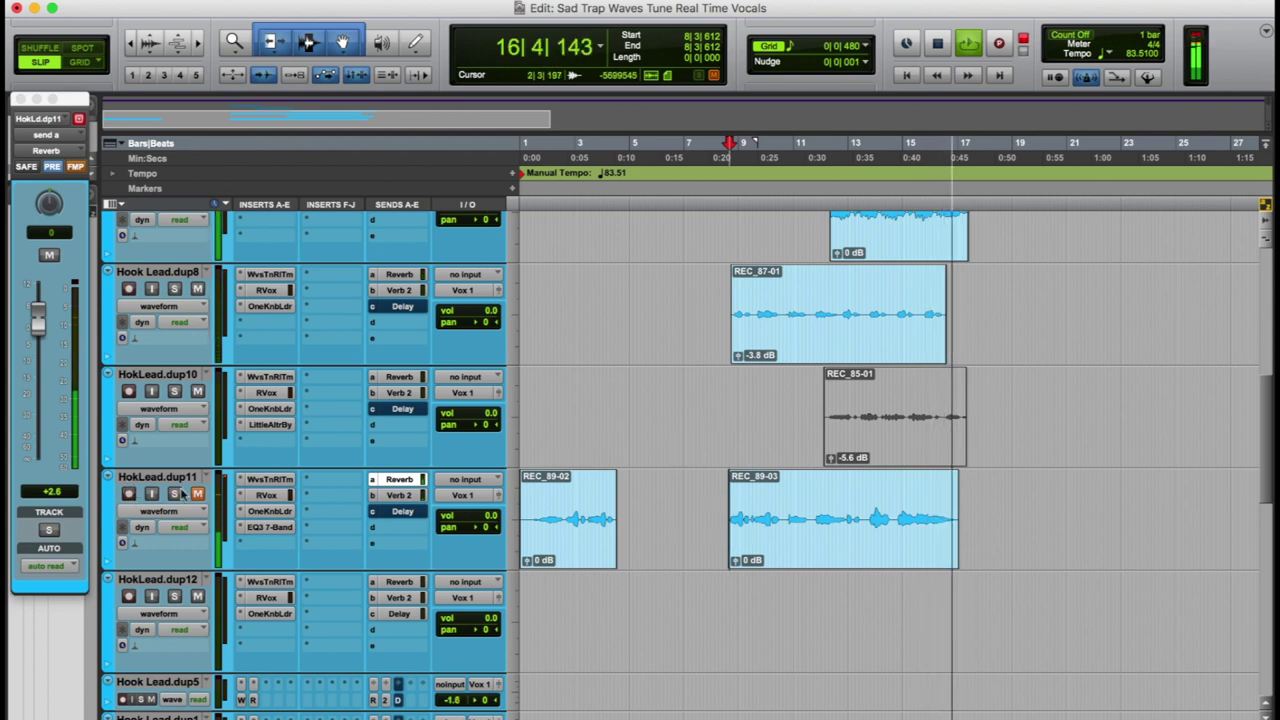
Restart playback from 8|3|612 and raise HokLead.dup11's track volume to +3.0 dB.
key(space)
key(space)
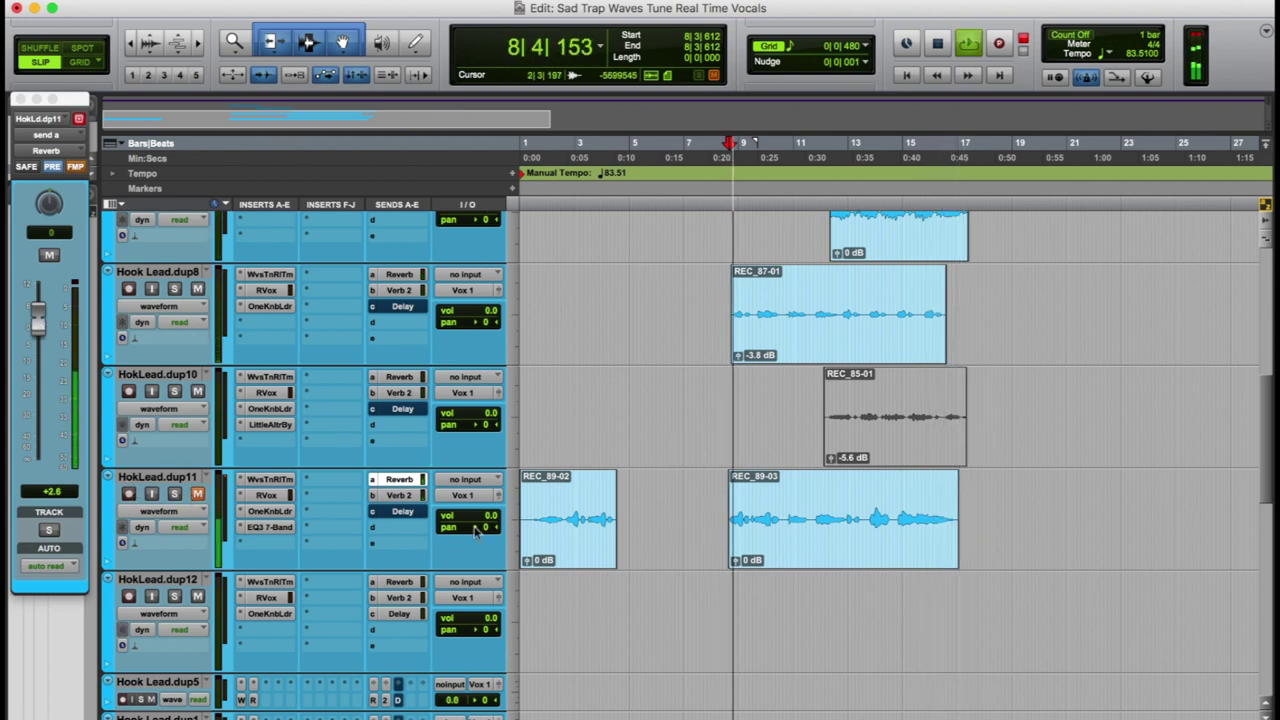
drag(470, 516, 487, 513)
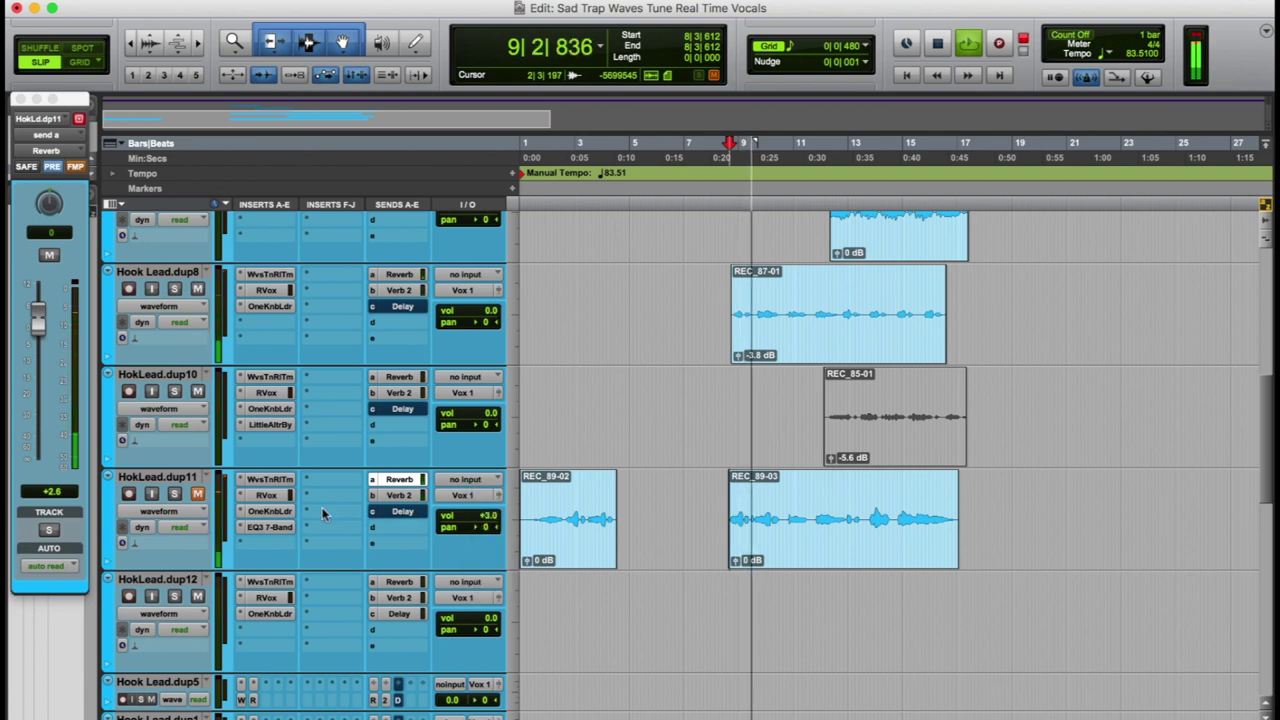
Lower the RVox Comp threshold on HokLead.dup11 to slightly below -12 and close the plug-in.
click(266, 494)
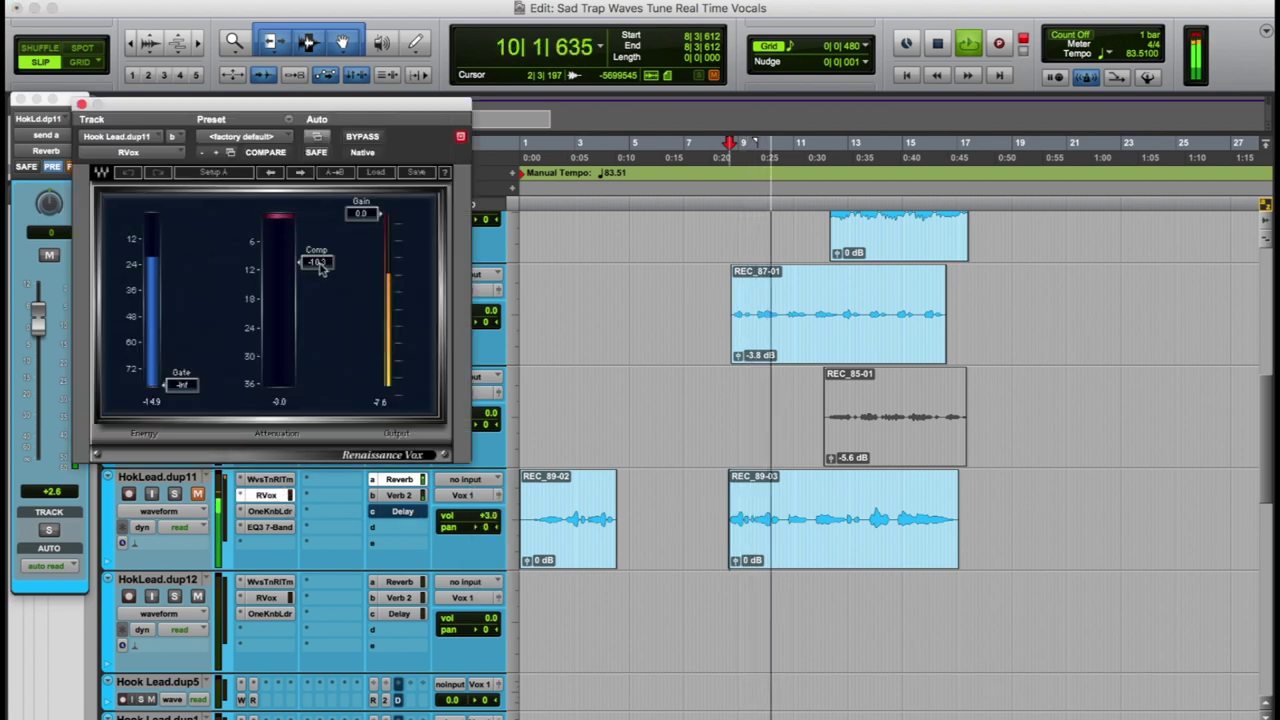
drag(320, 268, 320, 278)
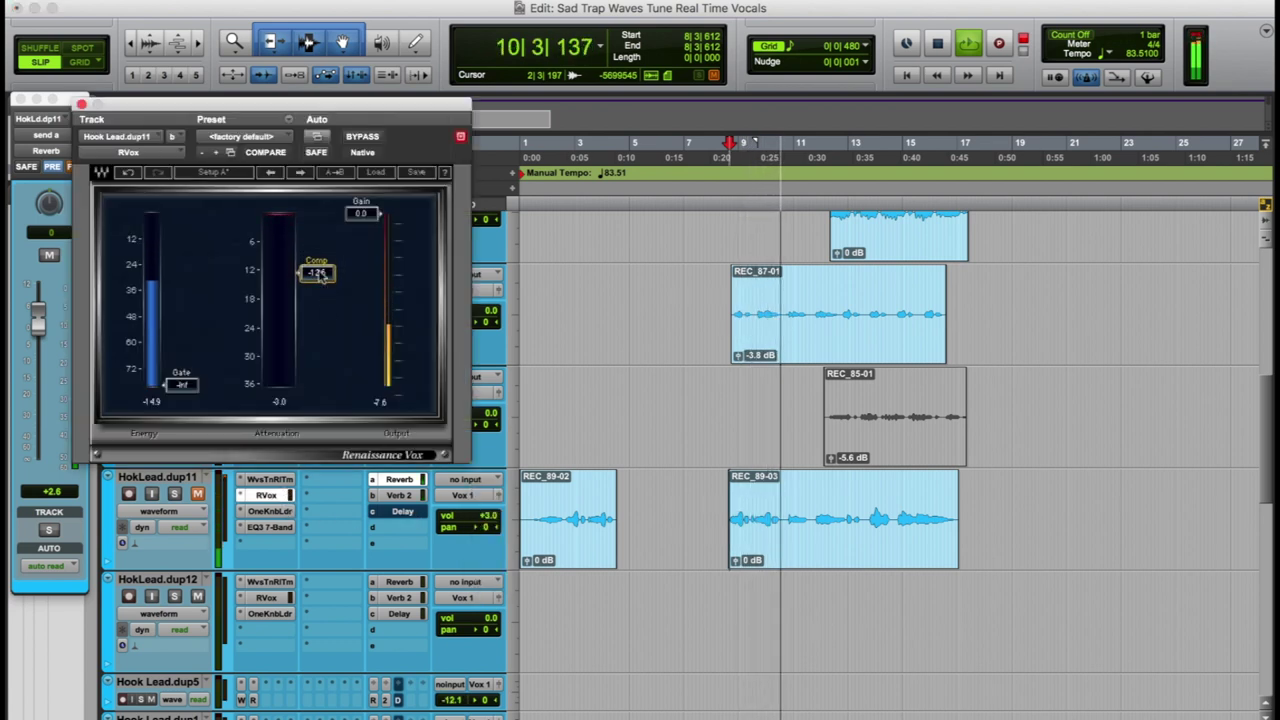
click(82, 104)
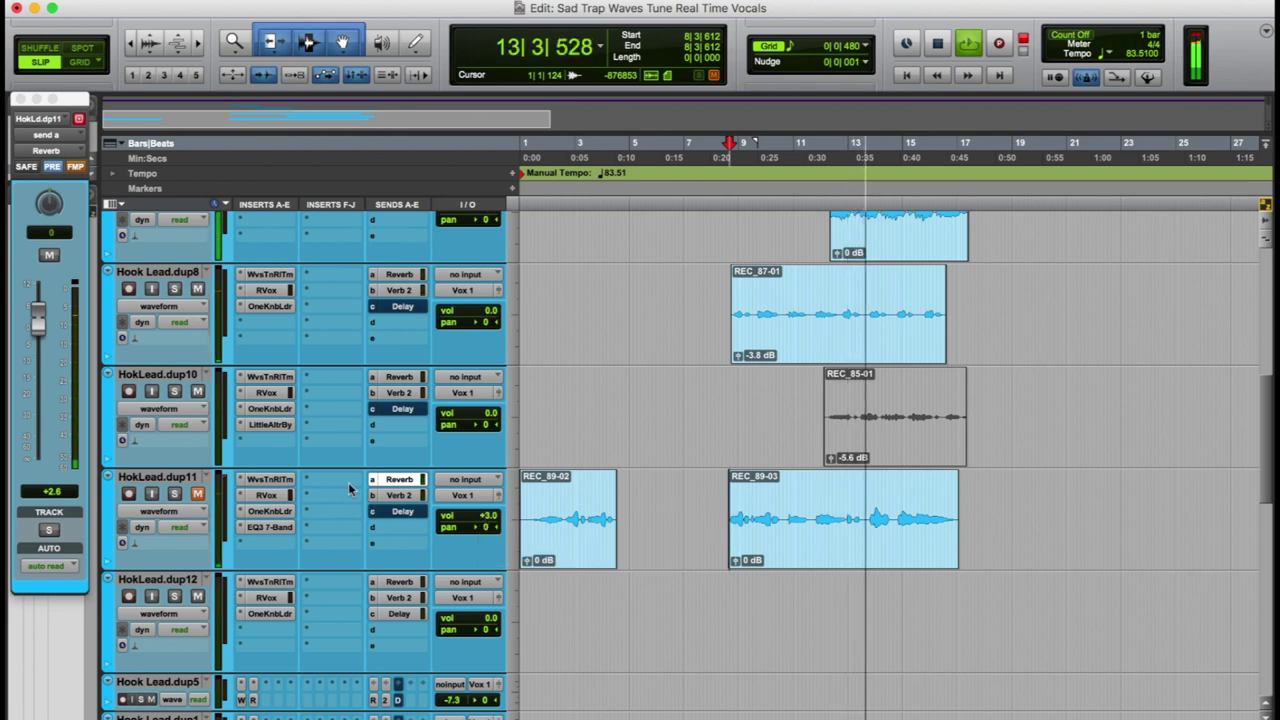
Set the low-pass frequency in HokLead.dup11's EQ3 7-Band to 3.60 kHz, close the plug-in and stop playback.
click(266, 527)
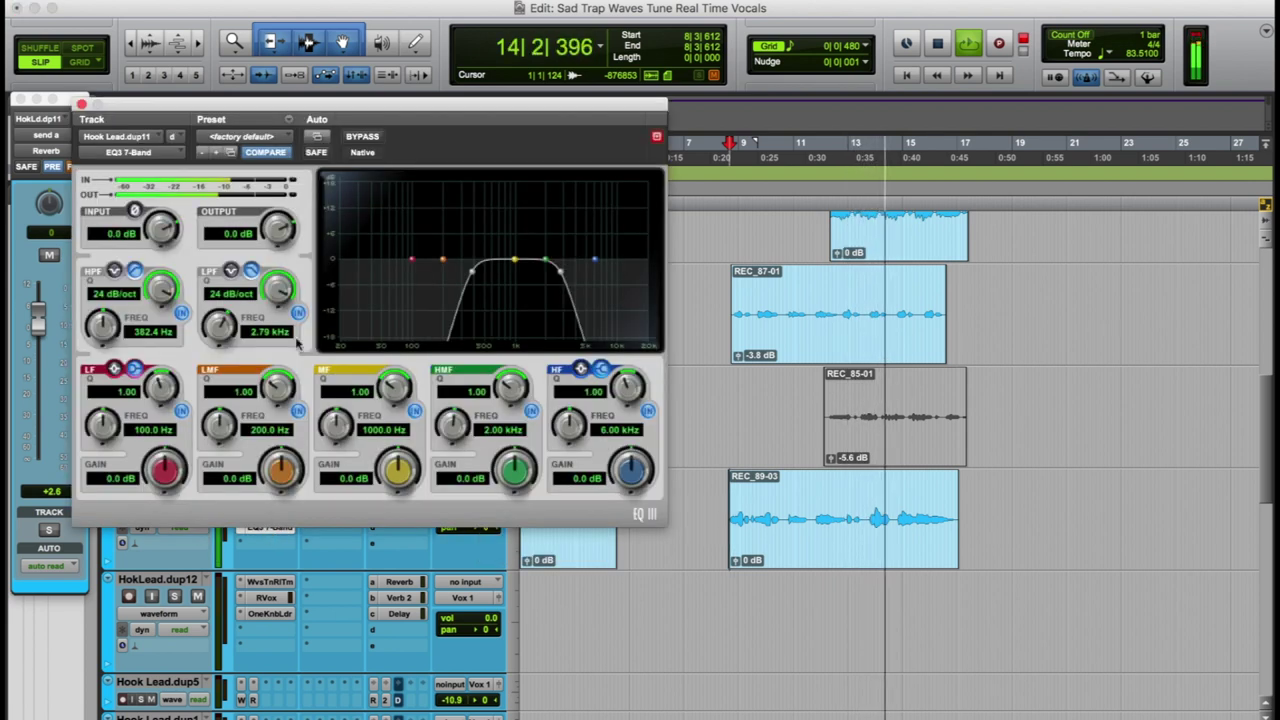
drag(237, 321, 227, 312)
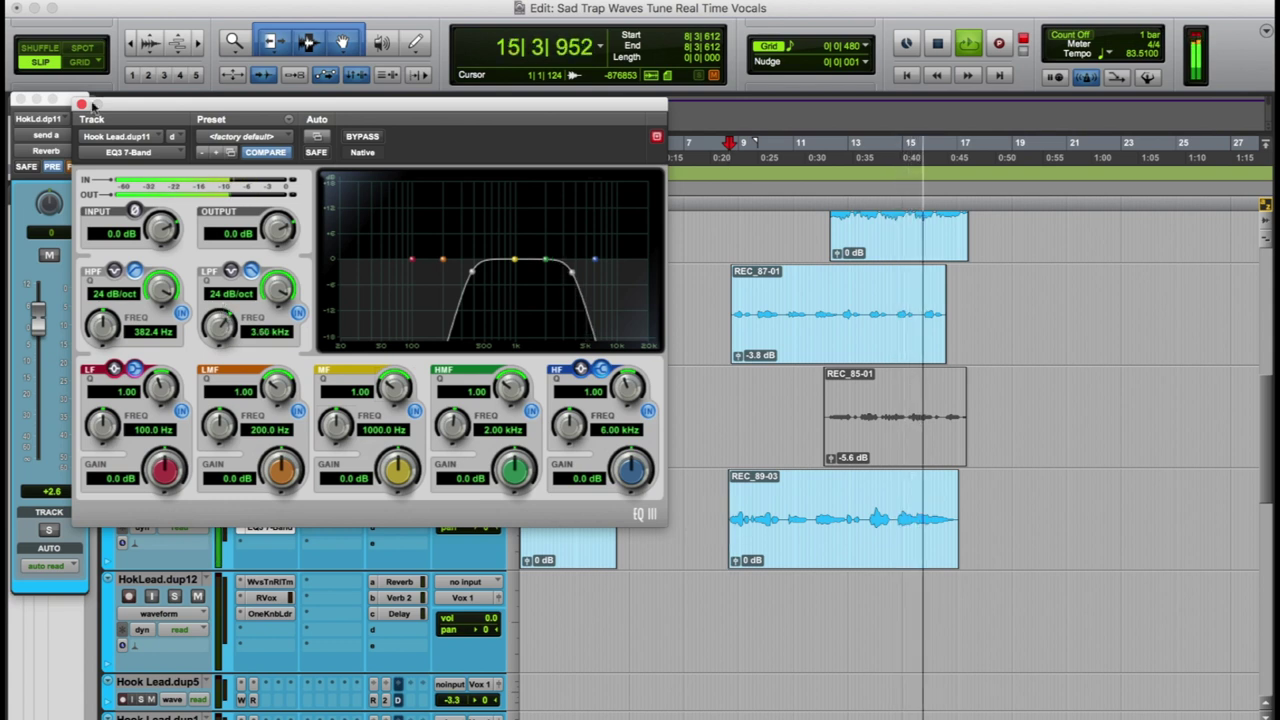
click(81, 104)
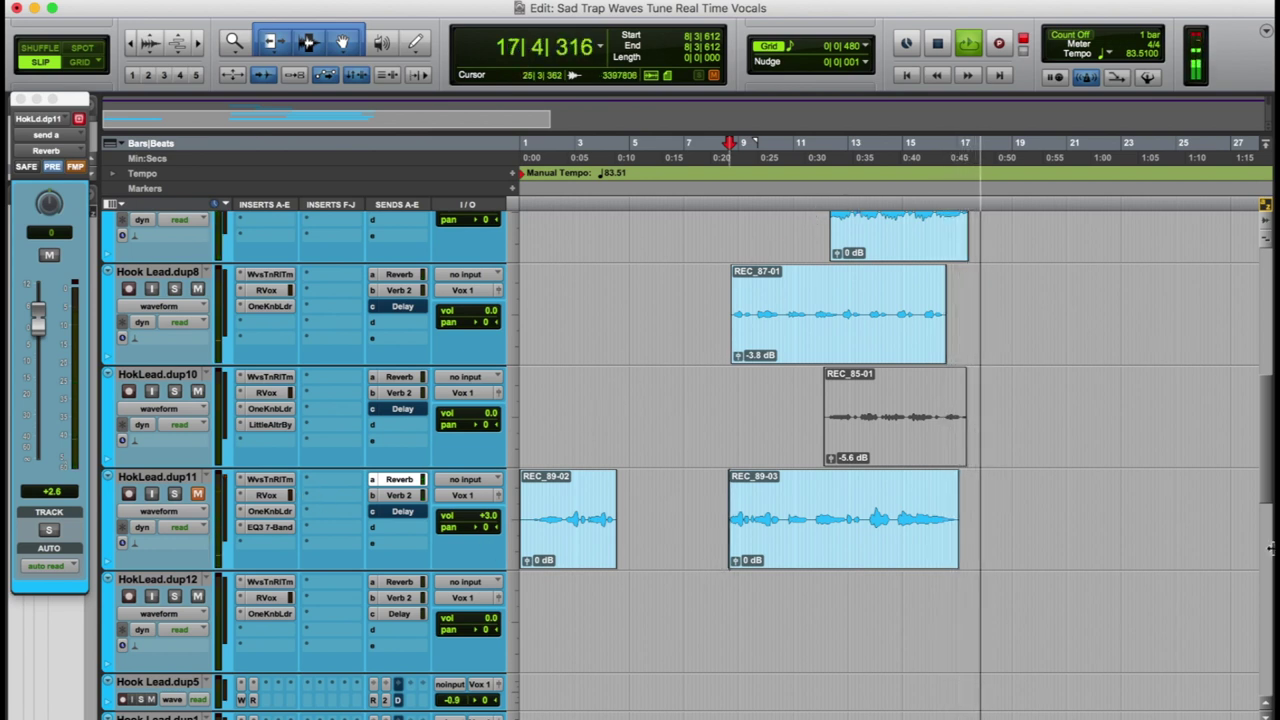
key(space)
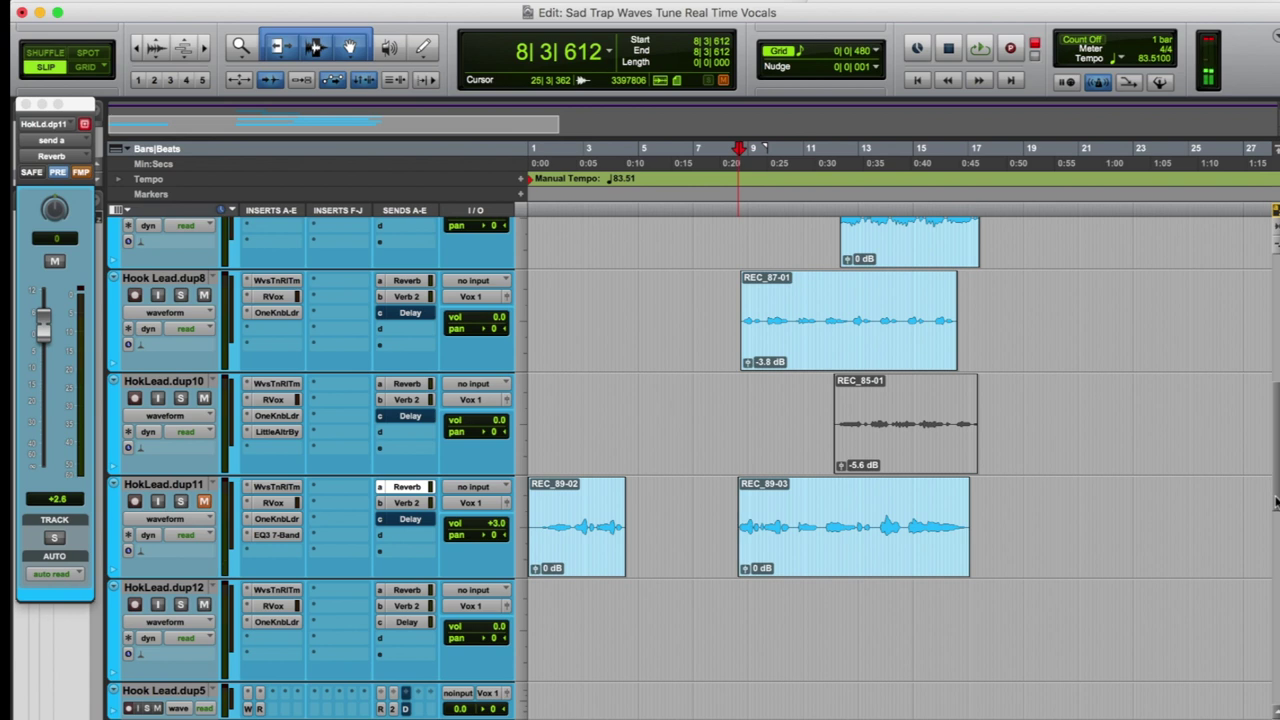